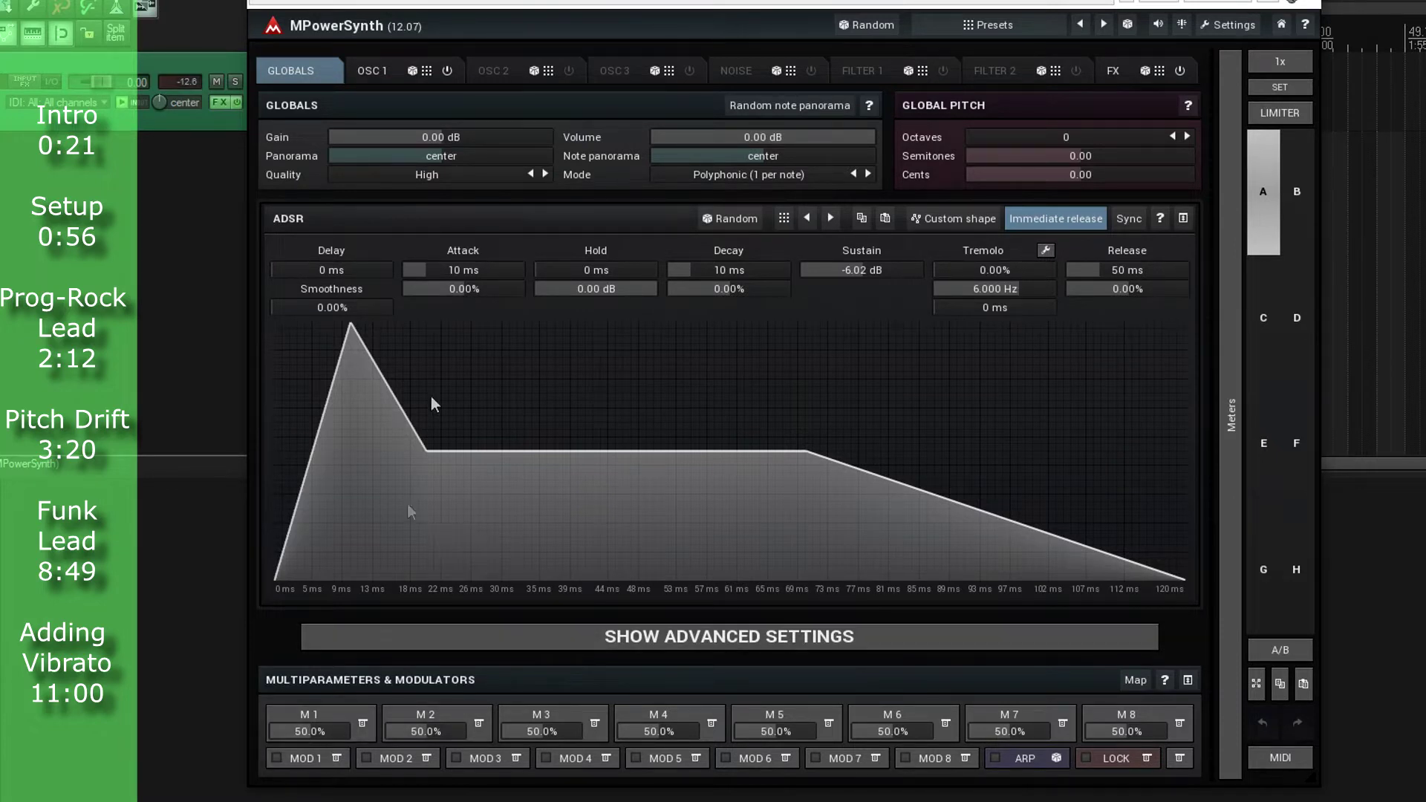
Shape the global ADSR with a 1.1 ms attack and 0.00 dB sustain, and set the voice mode to Monophonic
drag(420, 275, 420, 350)
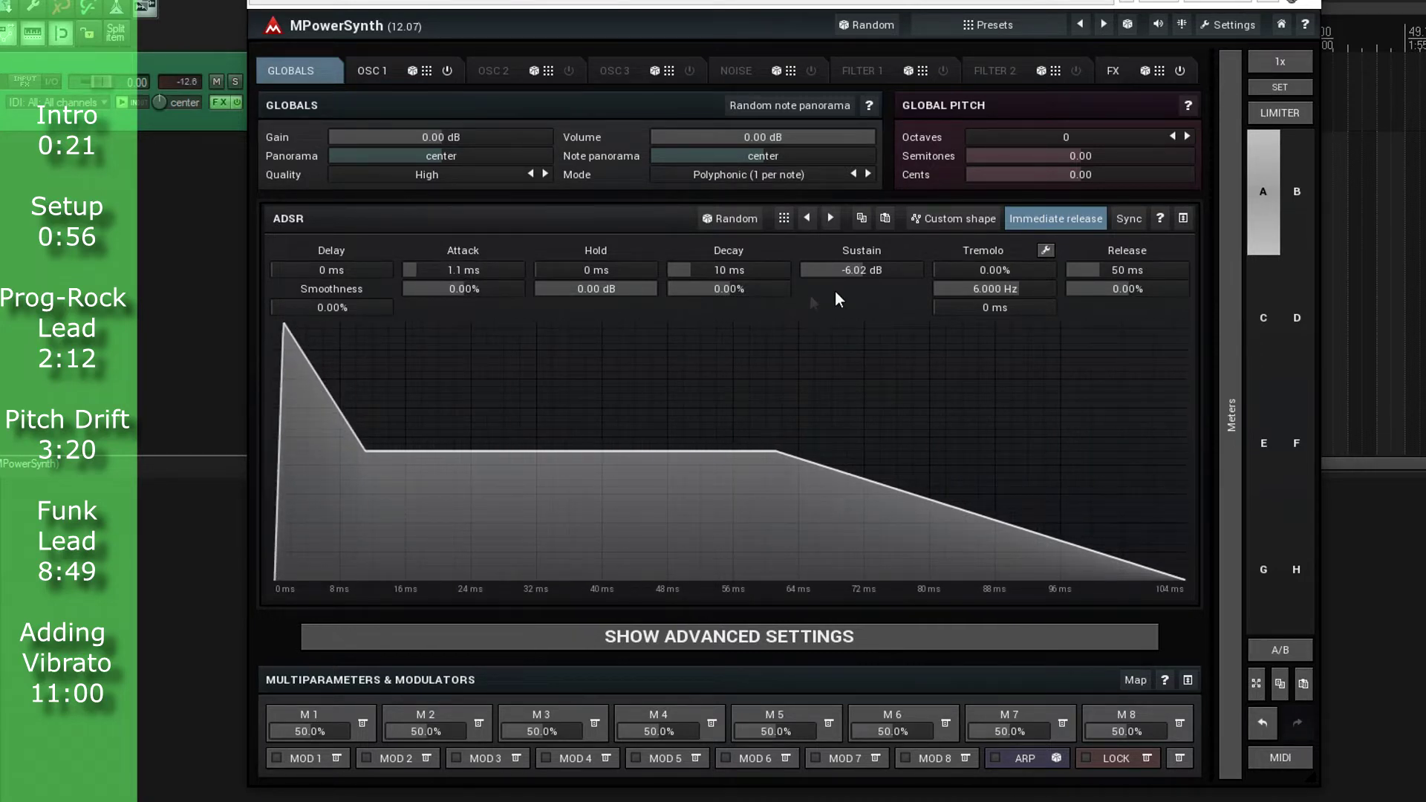
double_click(872, 272)
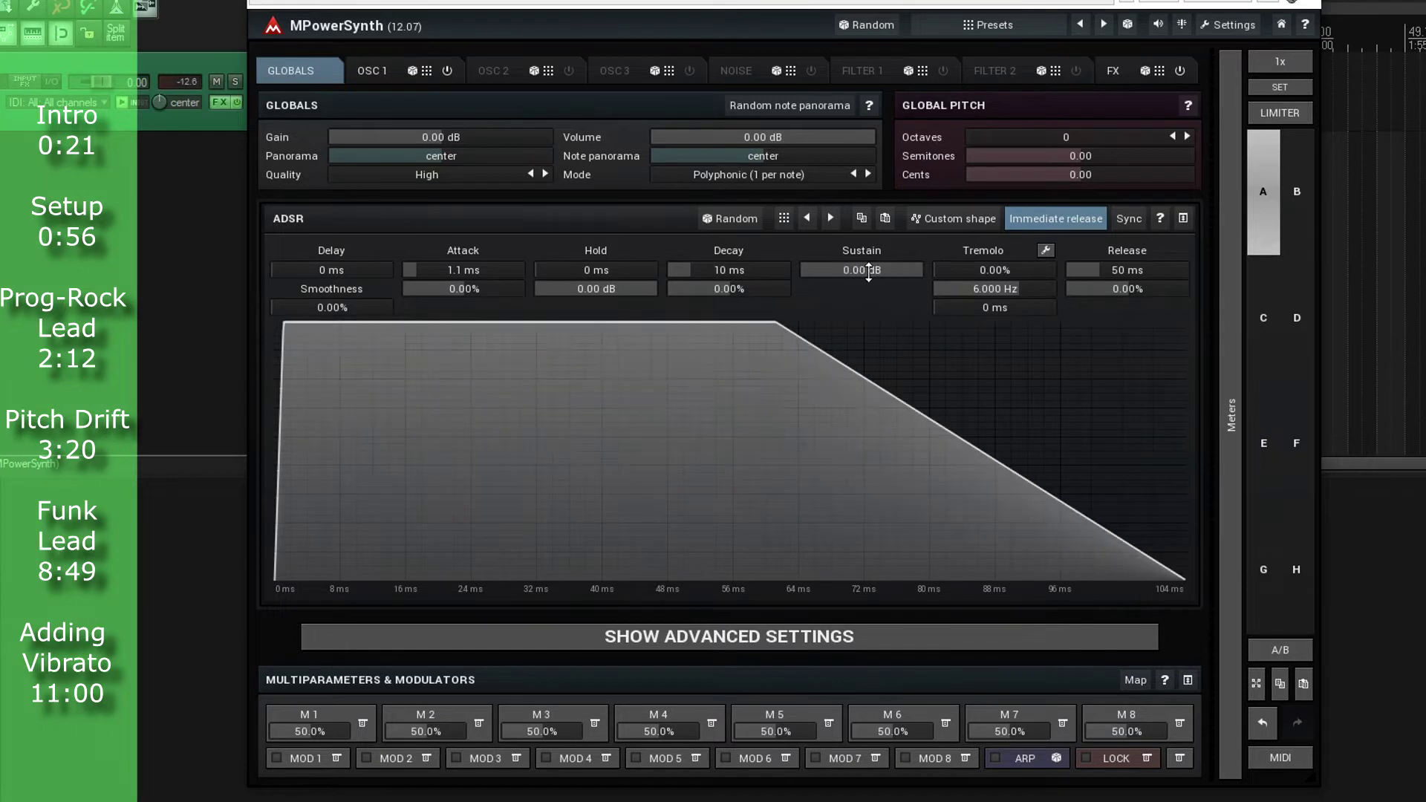
click(763, 178)
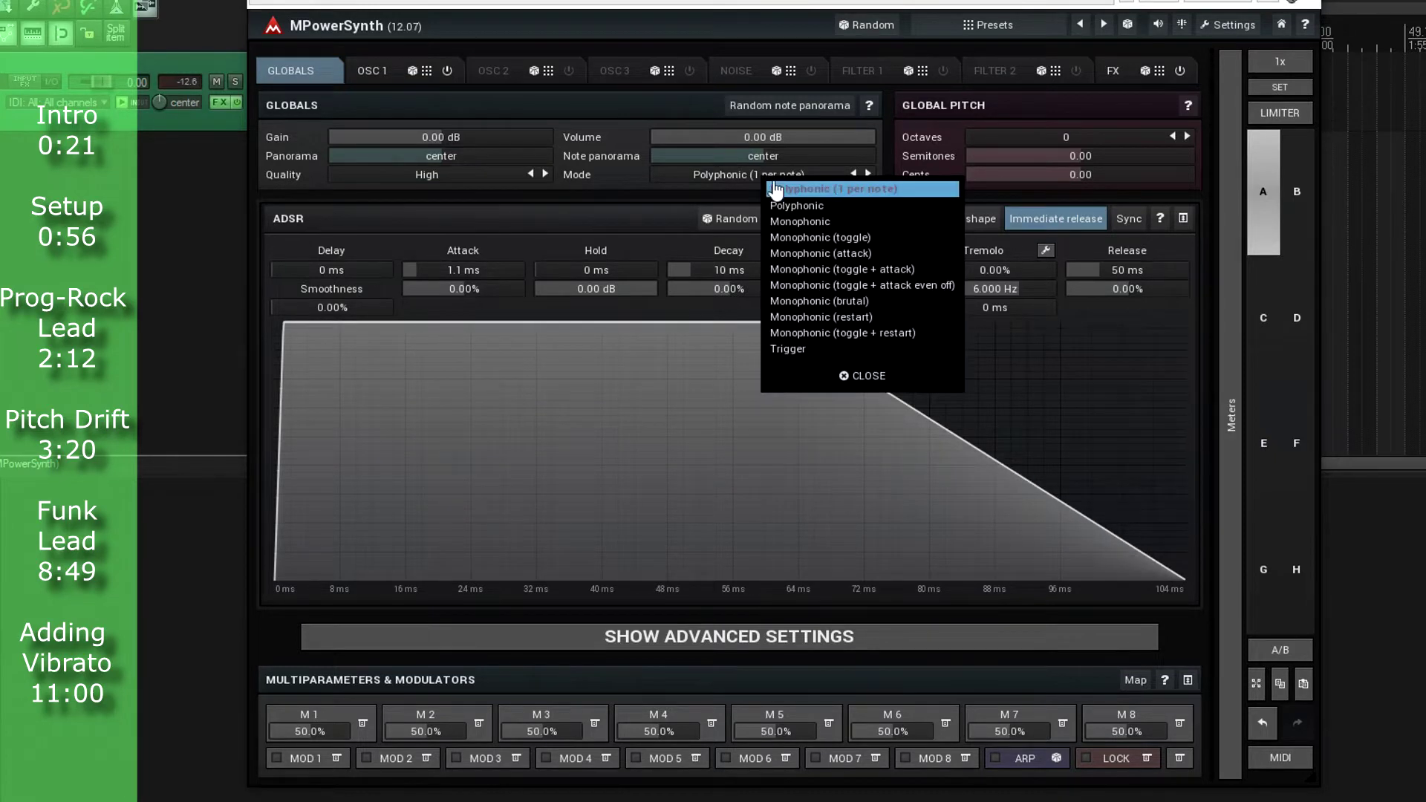
click(833, 223)
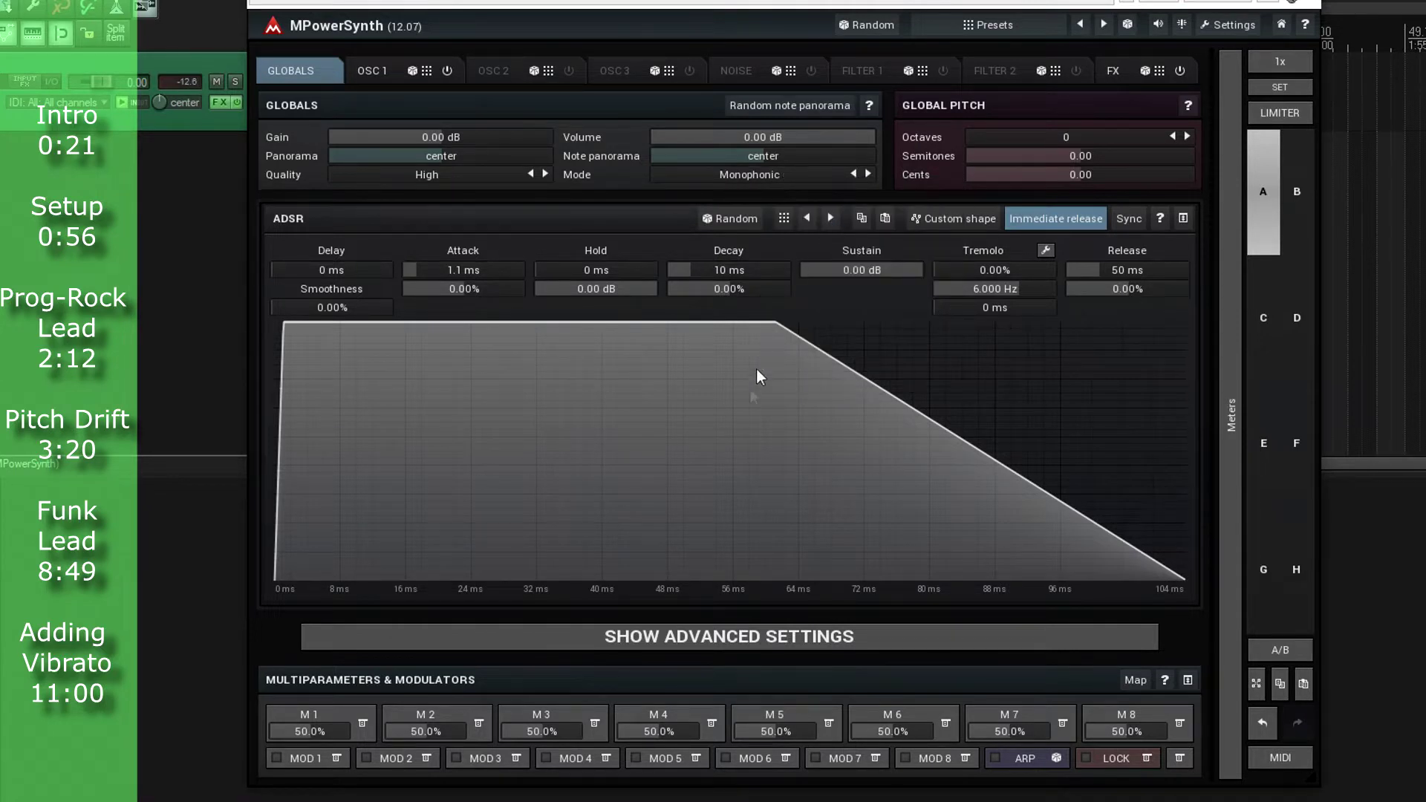
Flatten the global velocity shape by raising its starting point at 0% to 100%
click(740, 639)
click(868, 118)
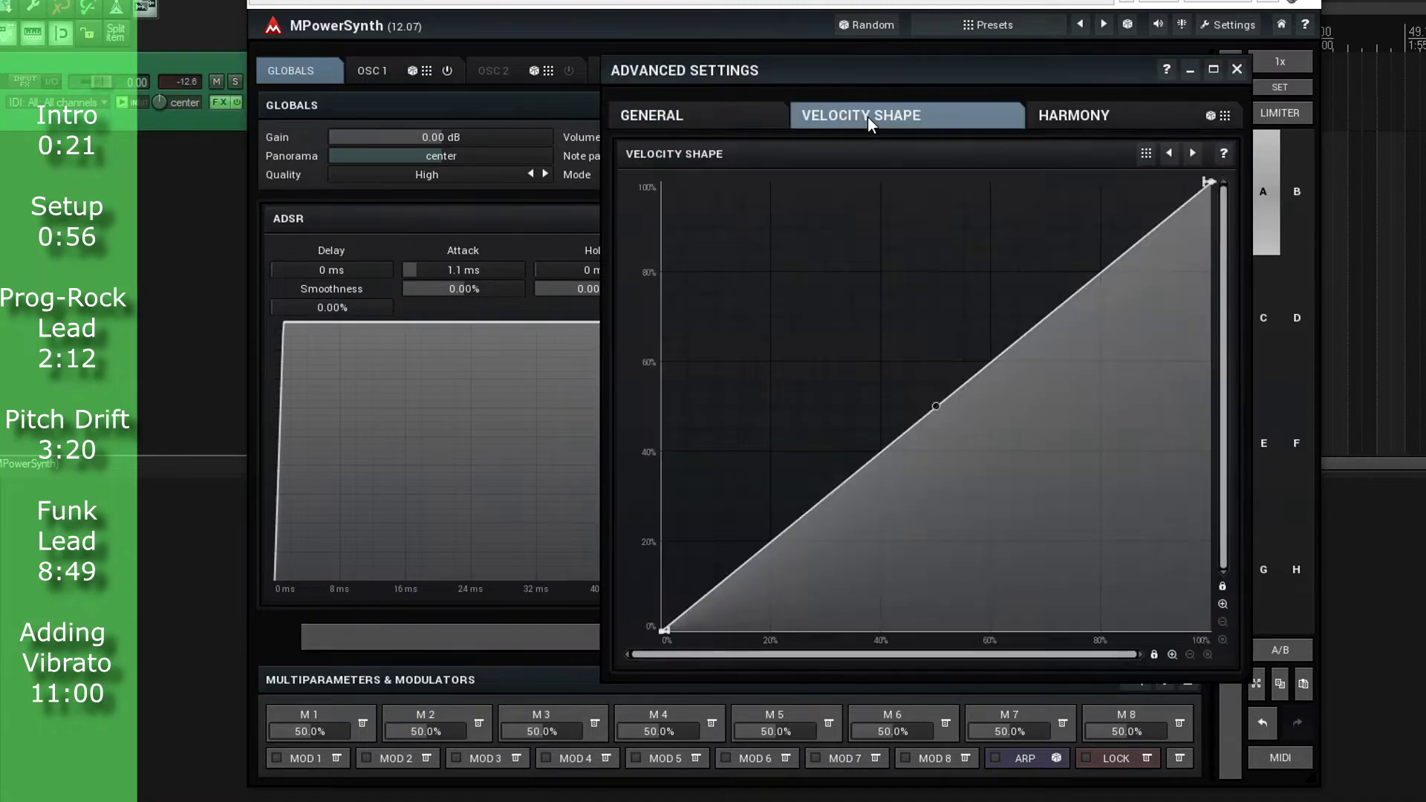
drag(665, 630, 592, 152)
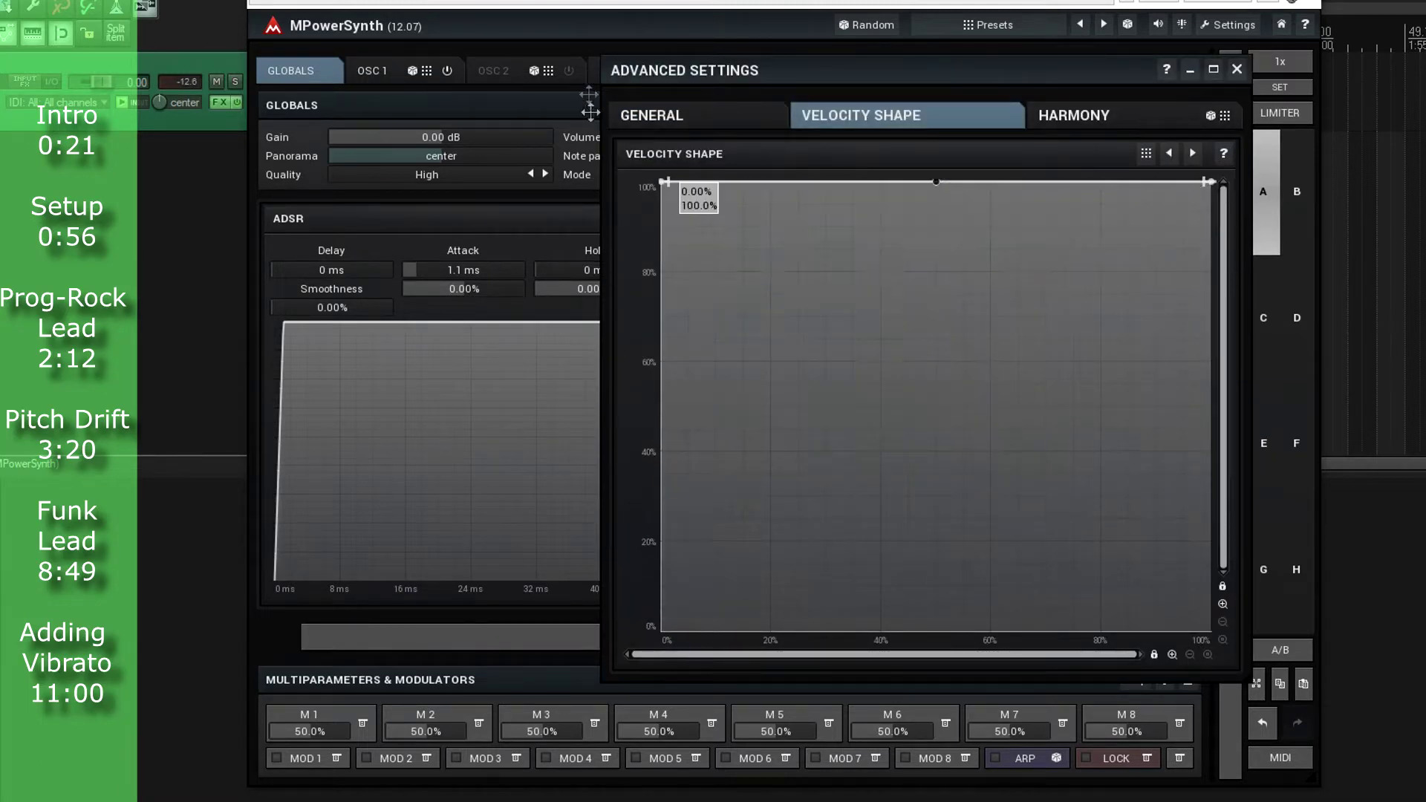
click(1237, 70)
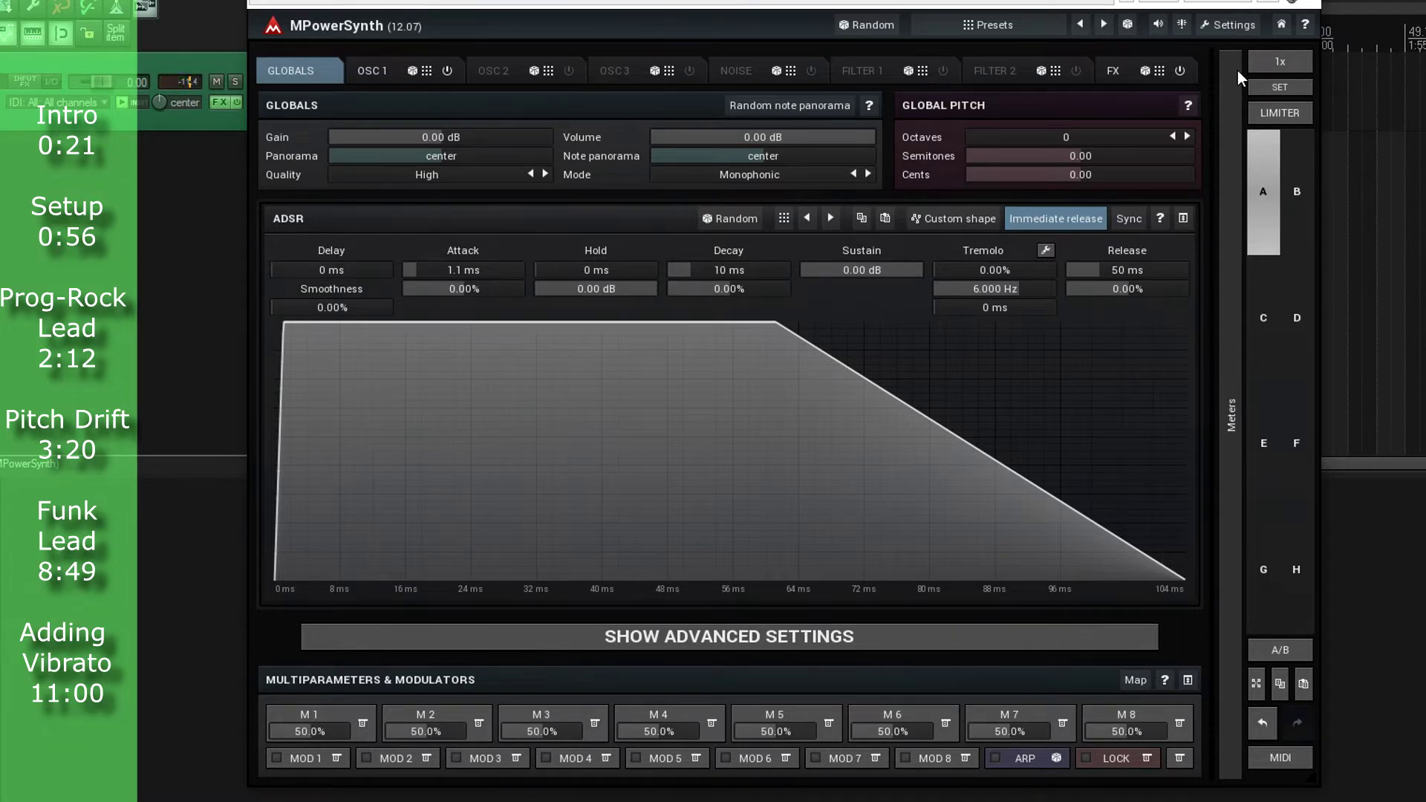
Set the voice mode to Monophonic (toggle) and enable glide in the general advanced settings
click(765, 178)
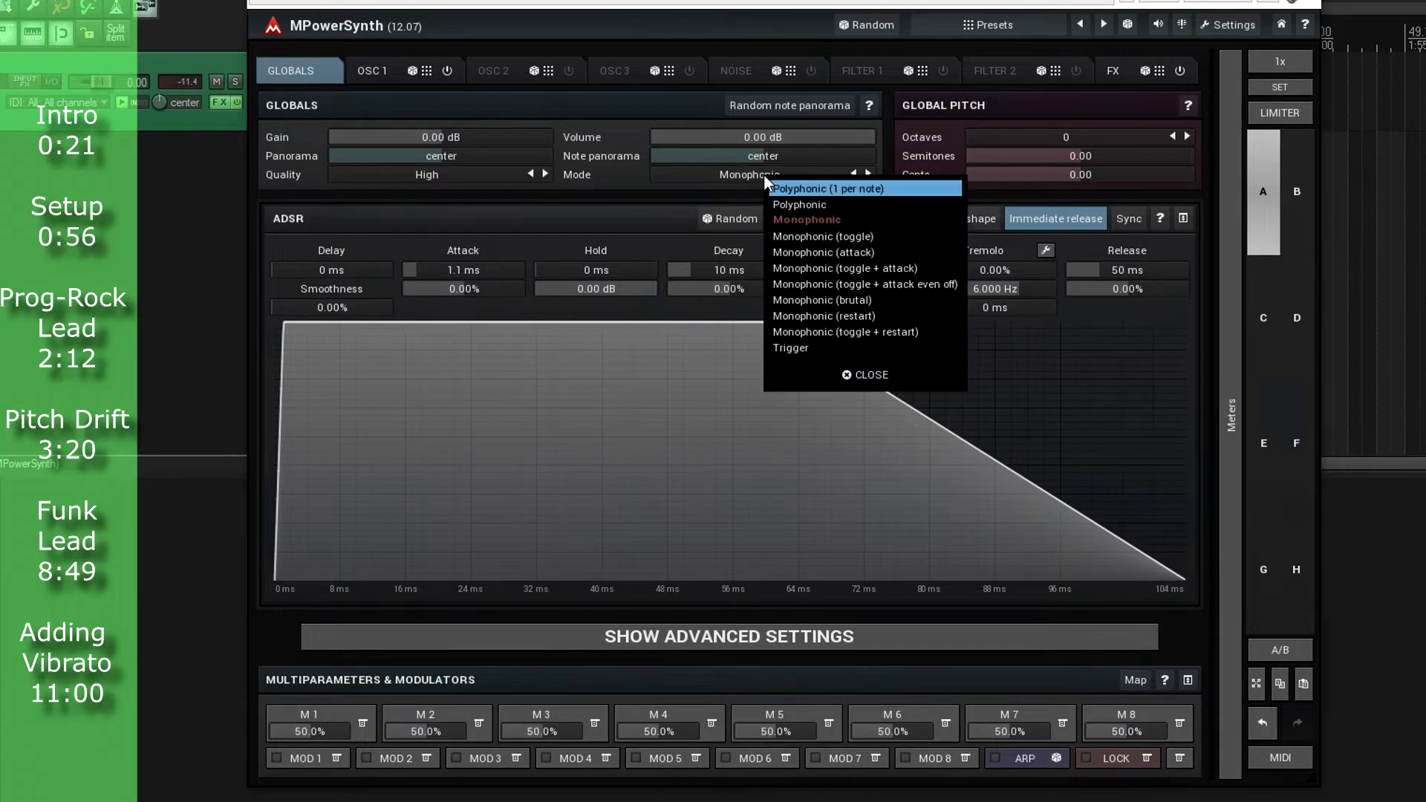
click(832, 237)
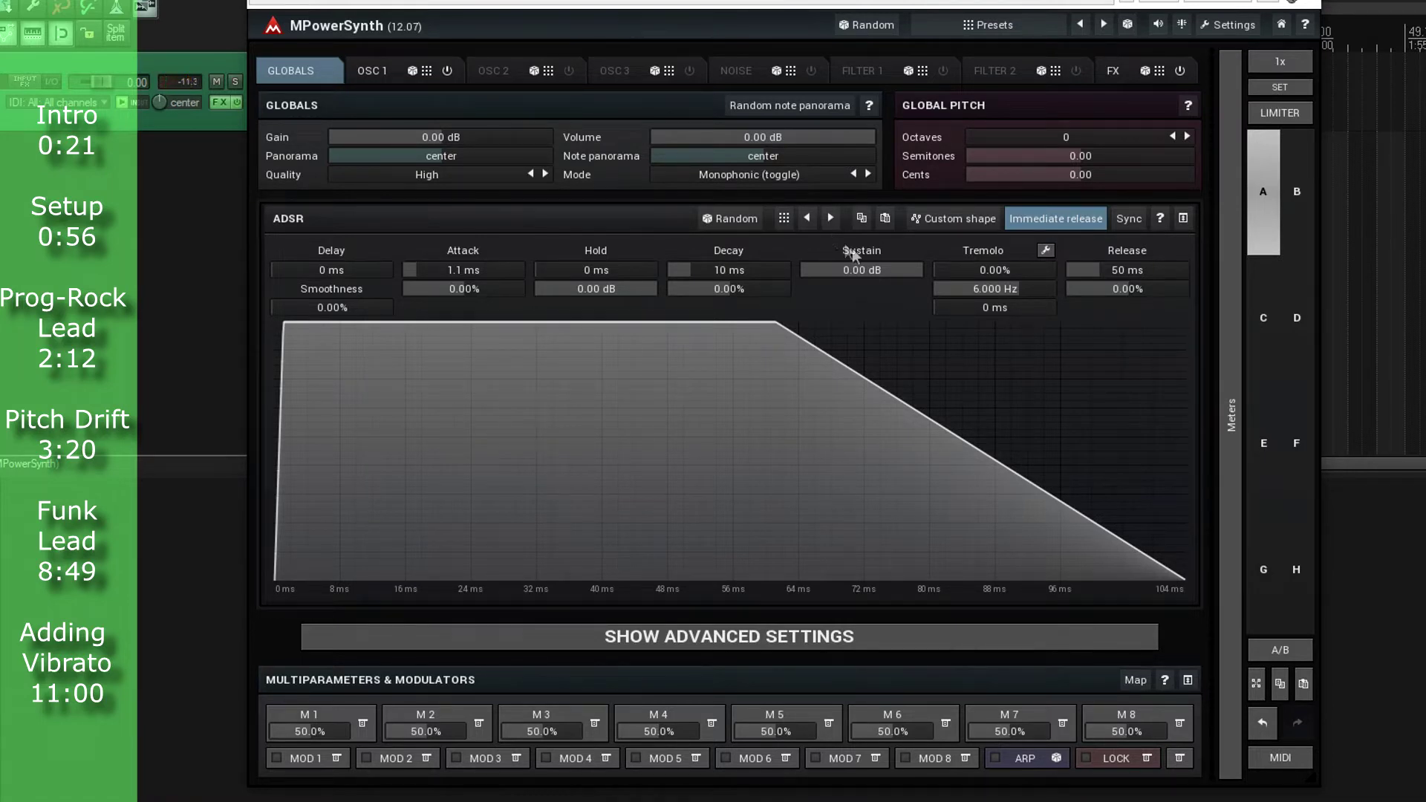
click(817, 635)
click(702, 113)
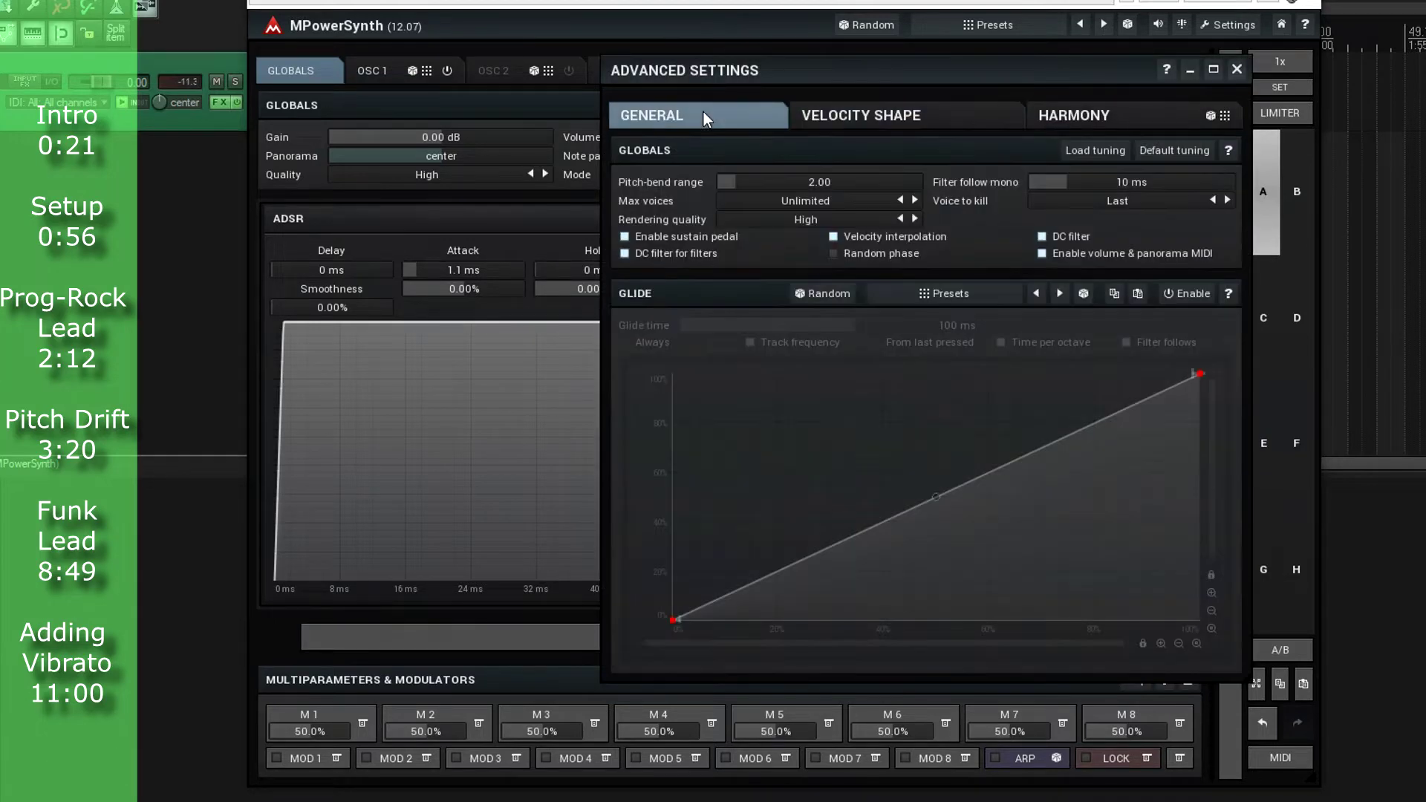
click(1182, 294)
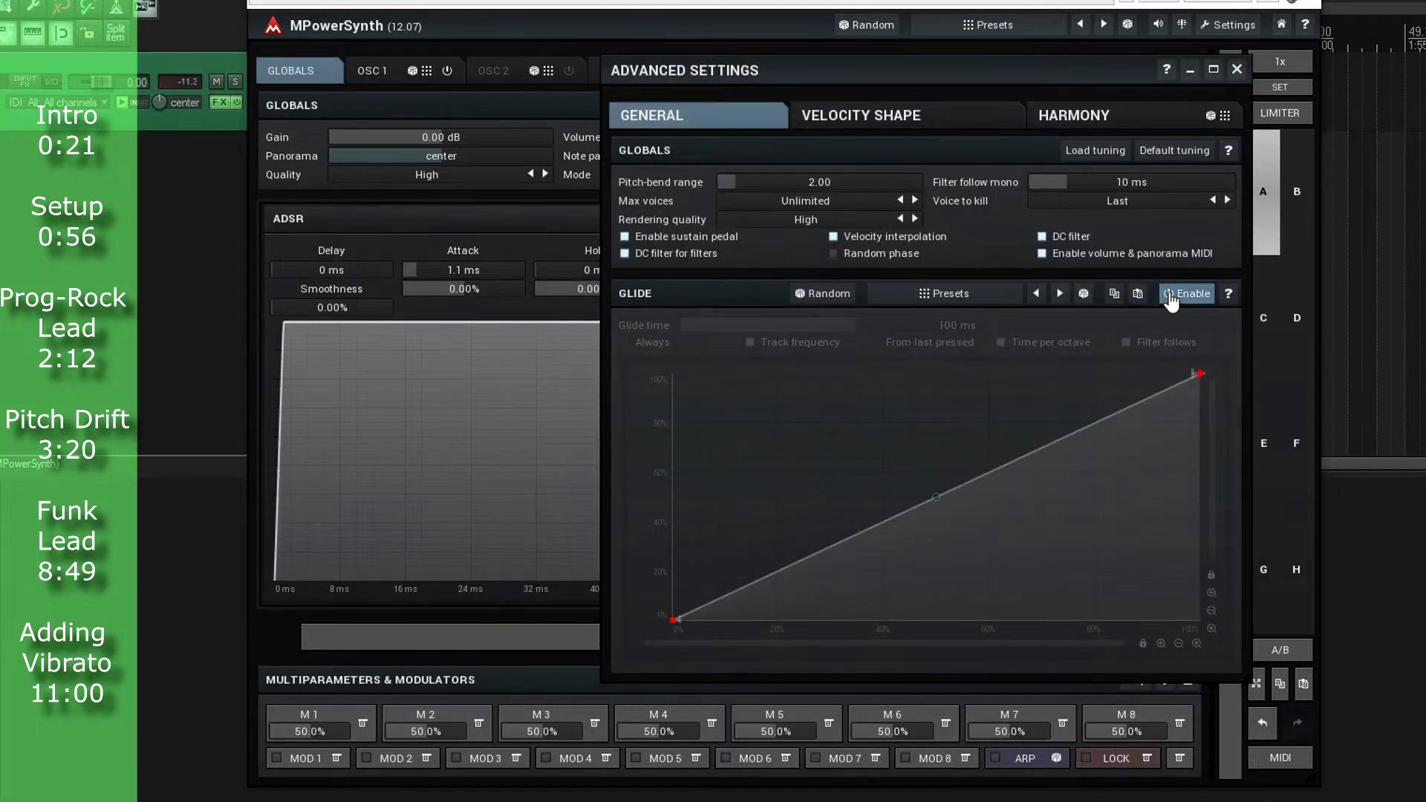
click(1237, 71)
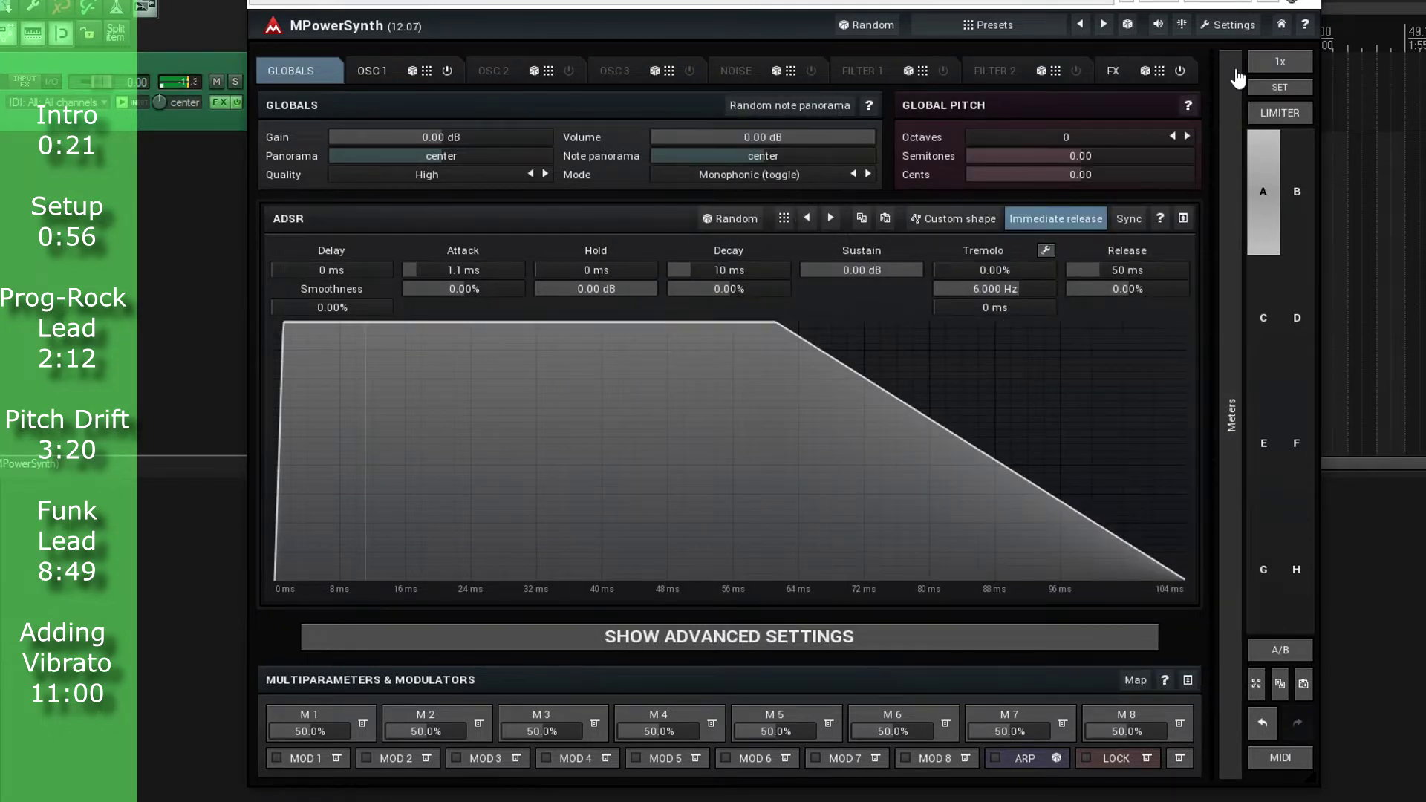
Switch OSC 1 from harmonics to its normal shape and set the waveform to Saw
click(373, 80)
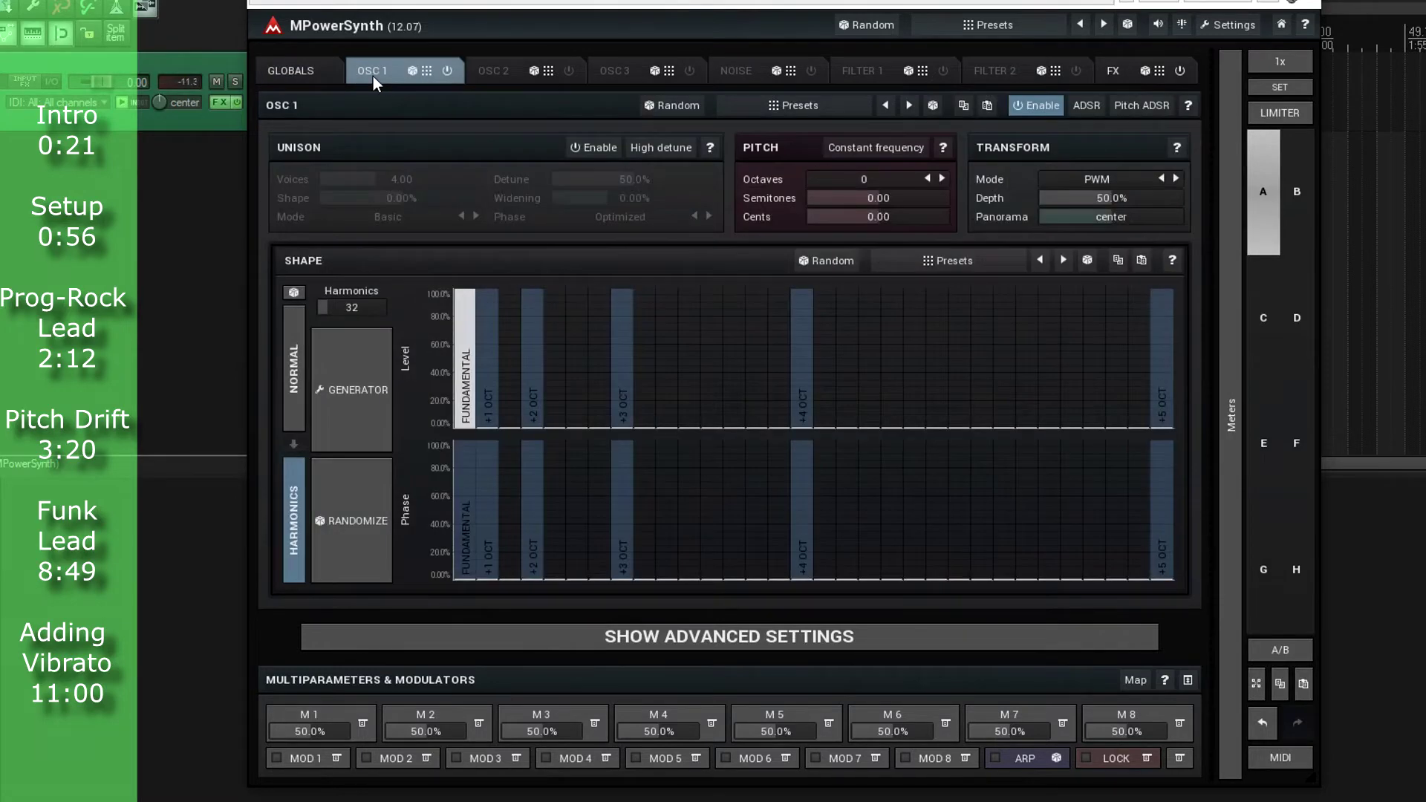
click(295, 410)
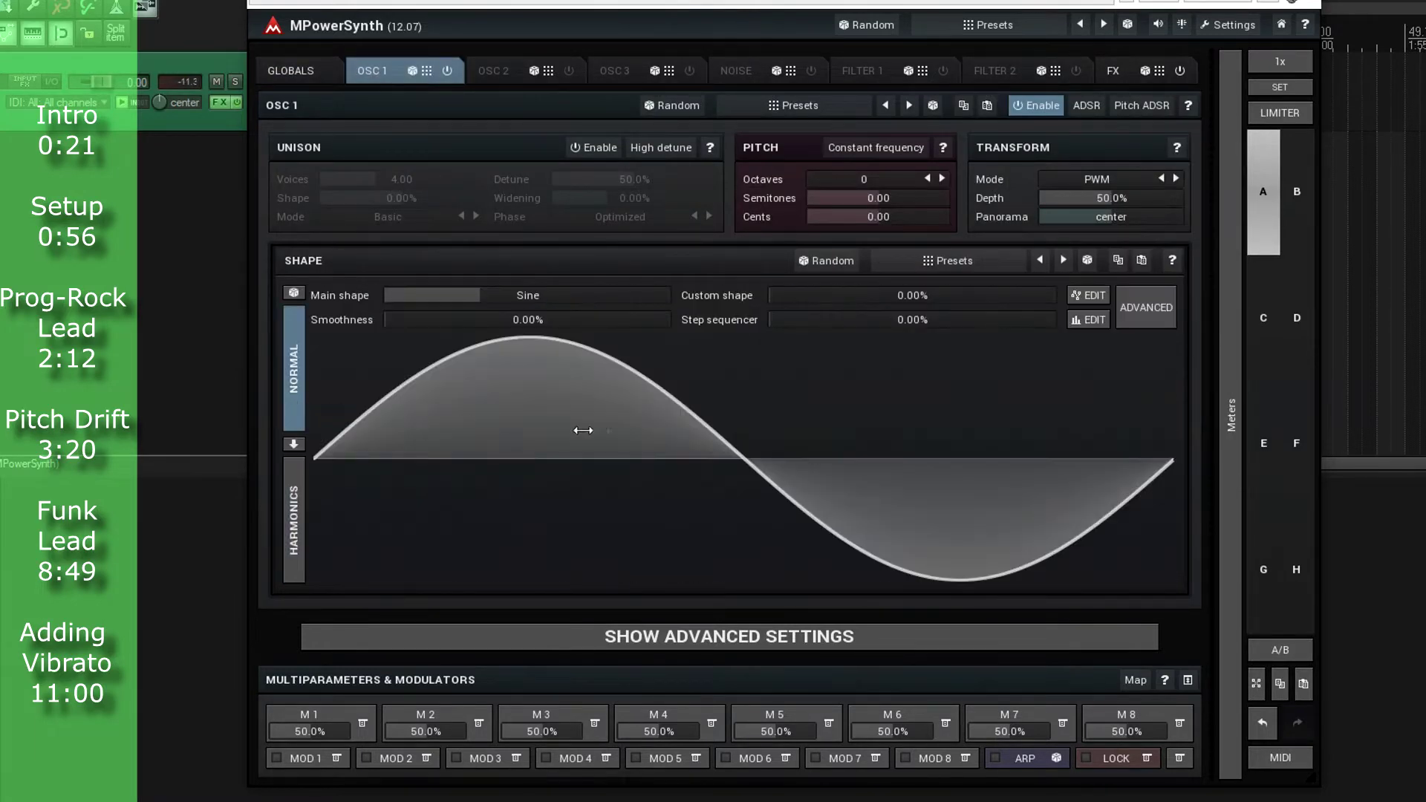
right_click(725, 421)
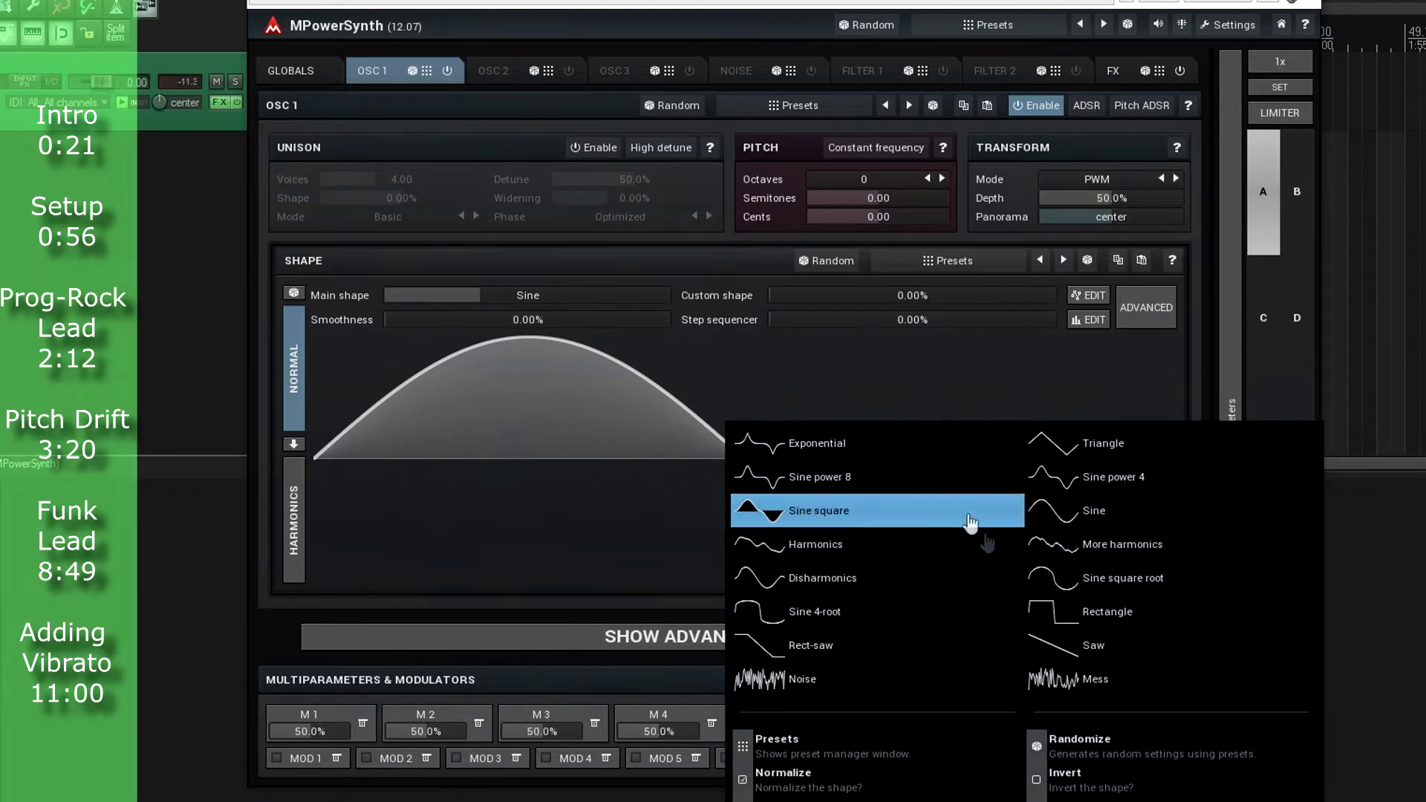
click(1080, 646)
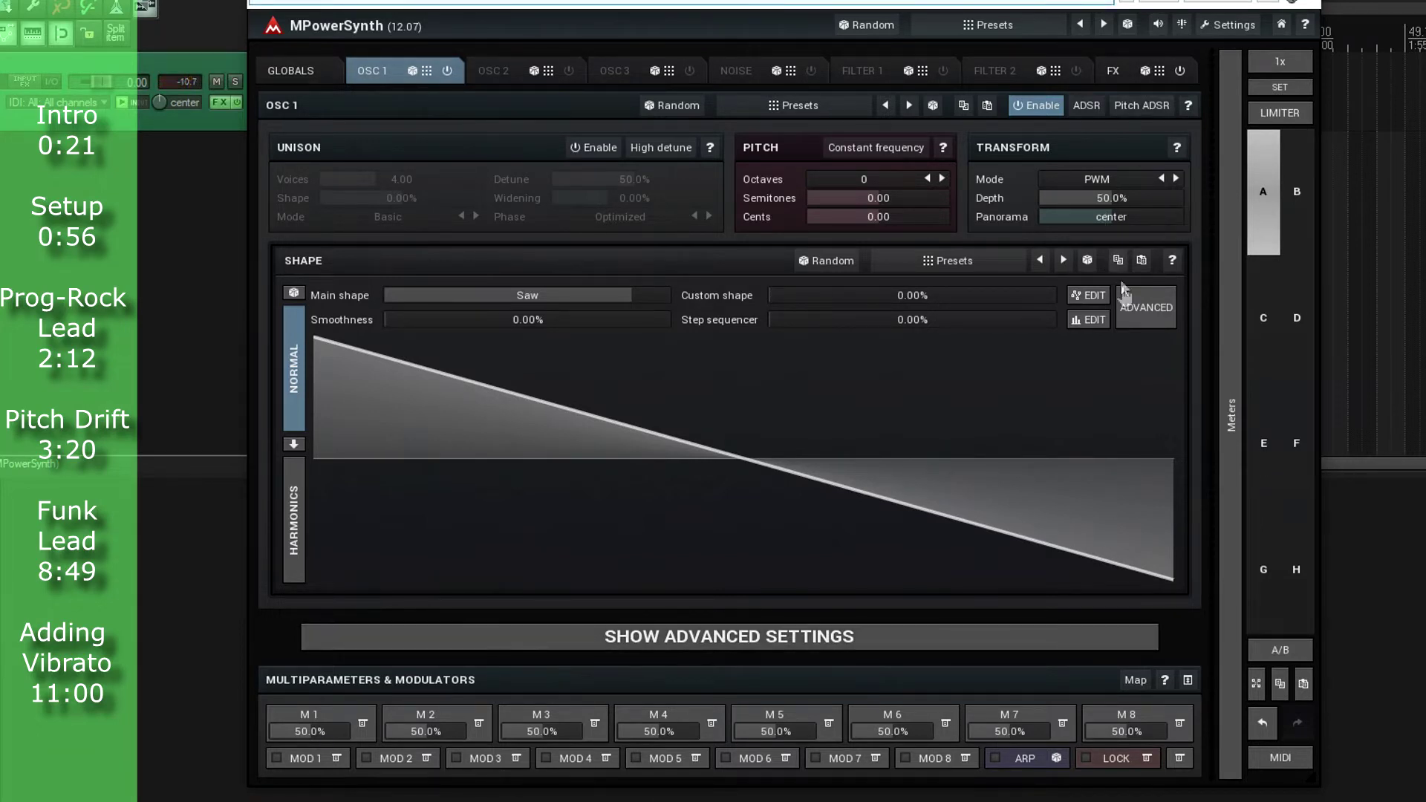
Examine the custom sample option in OSC 1's advanced shape settings
click(1144, 307)
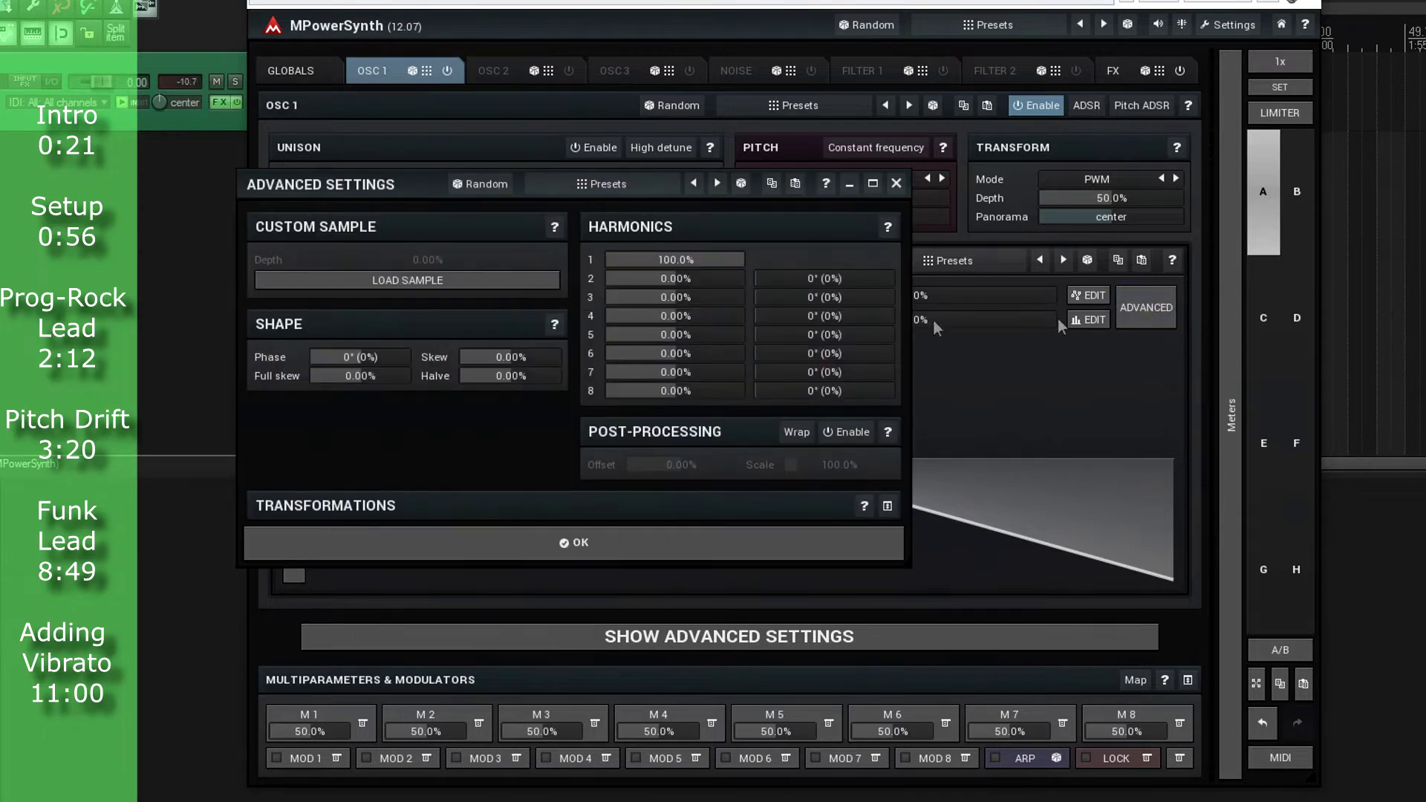
click(430, 279)
click(896, 183)
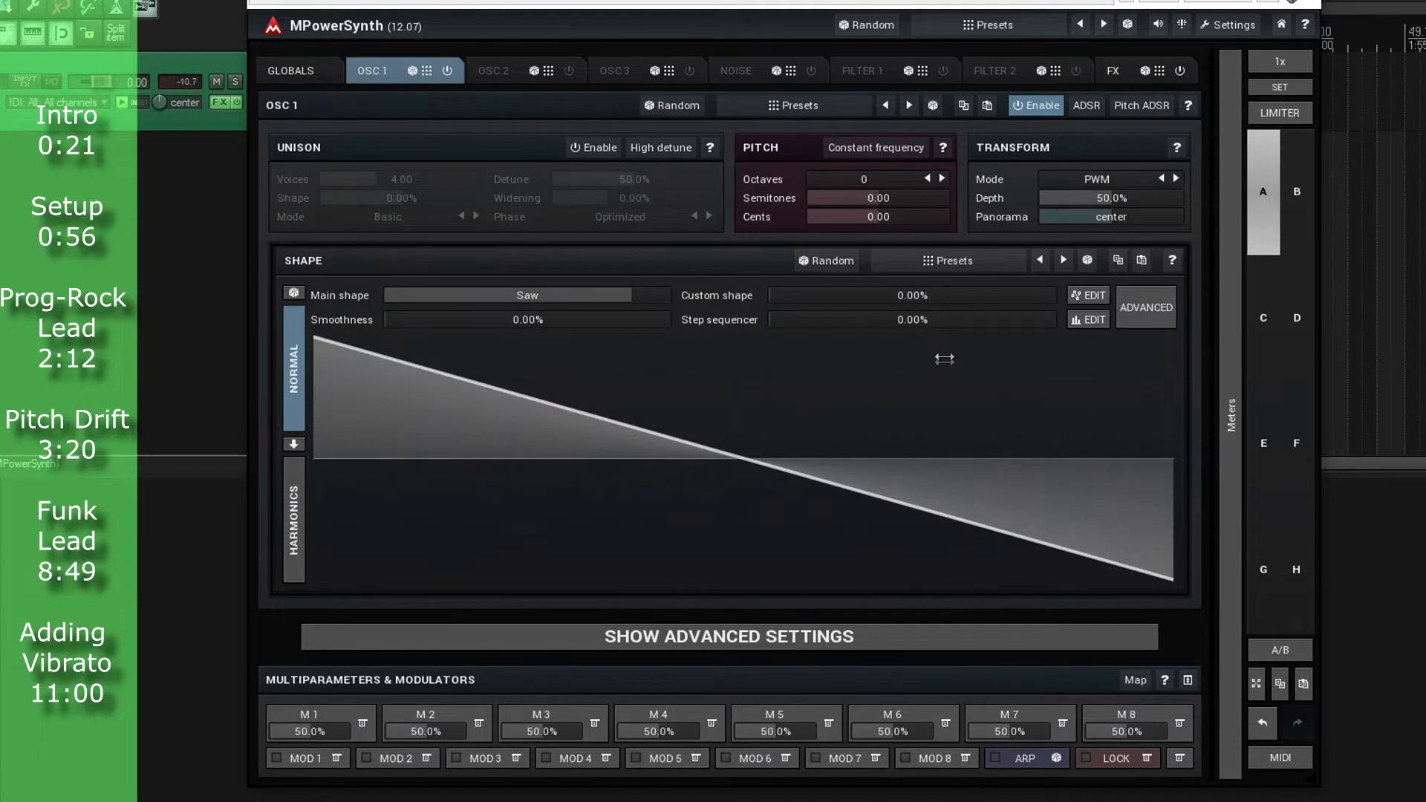
Try OSC 1's custom shape at 100% with its peak moved to 0%, cancel the edit, and reset the amount to 0%
drag(974, 316, 979, 283)
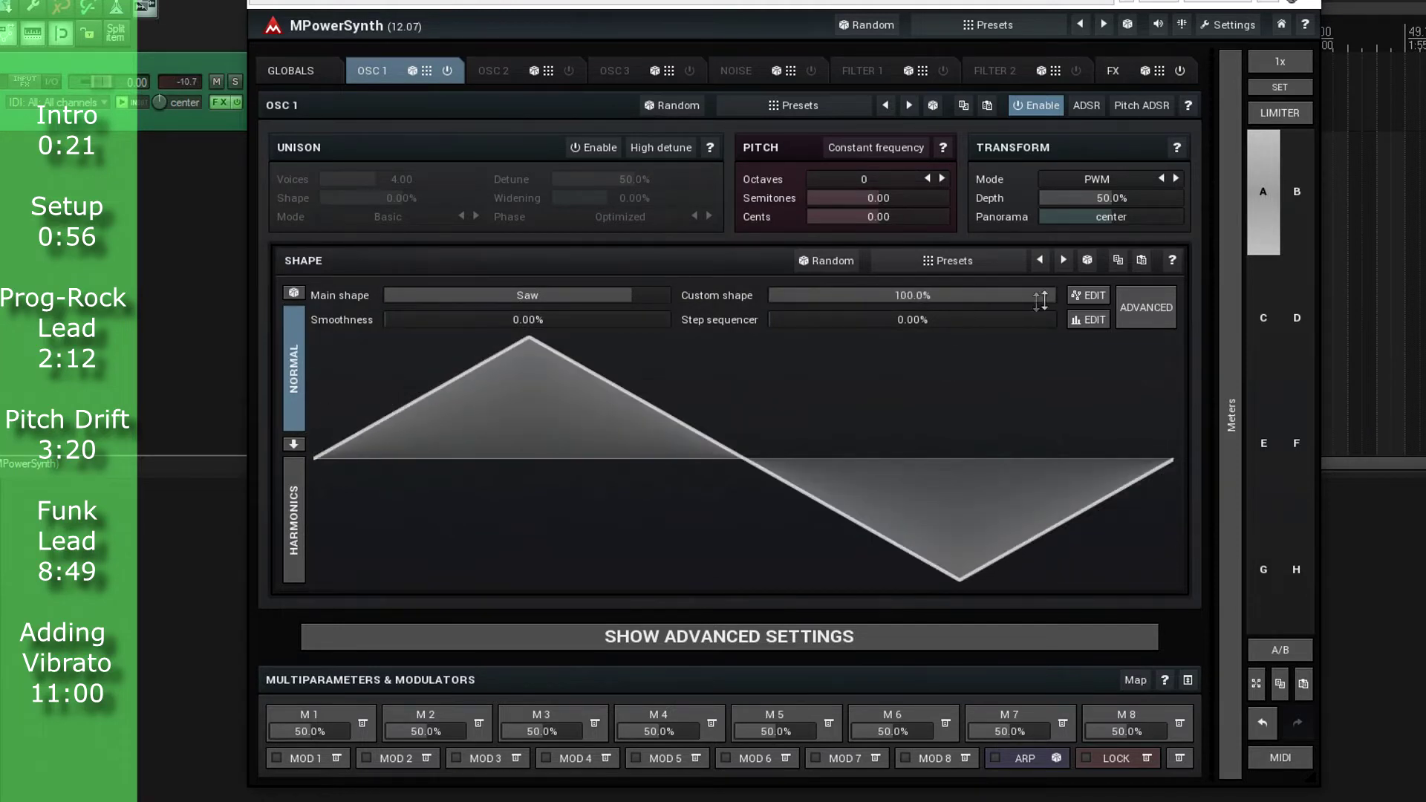
click(1077, 299)
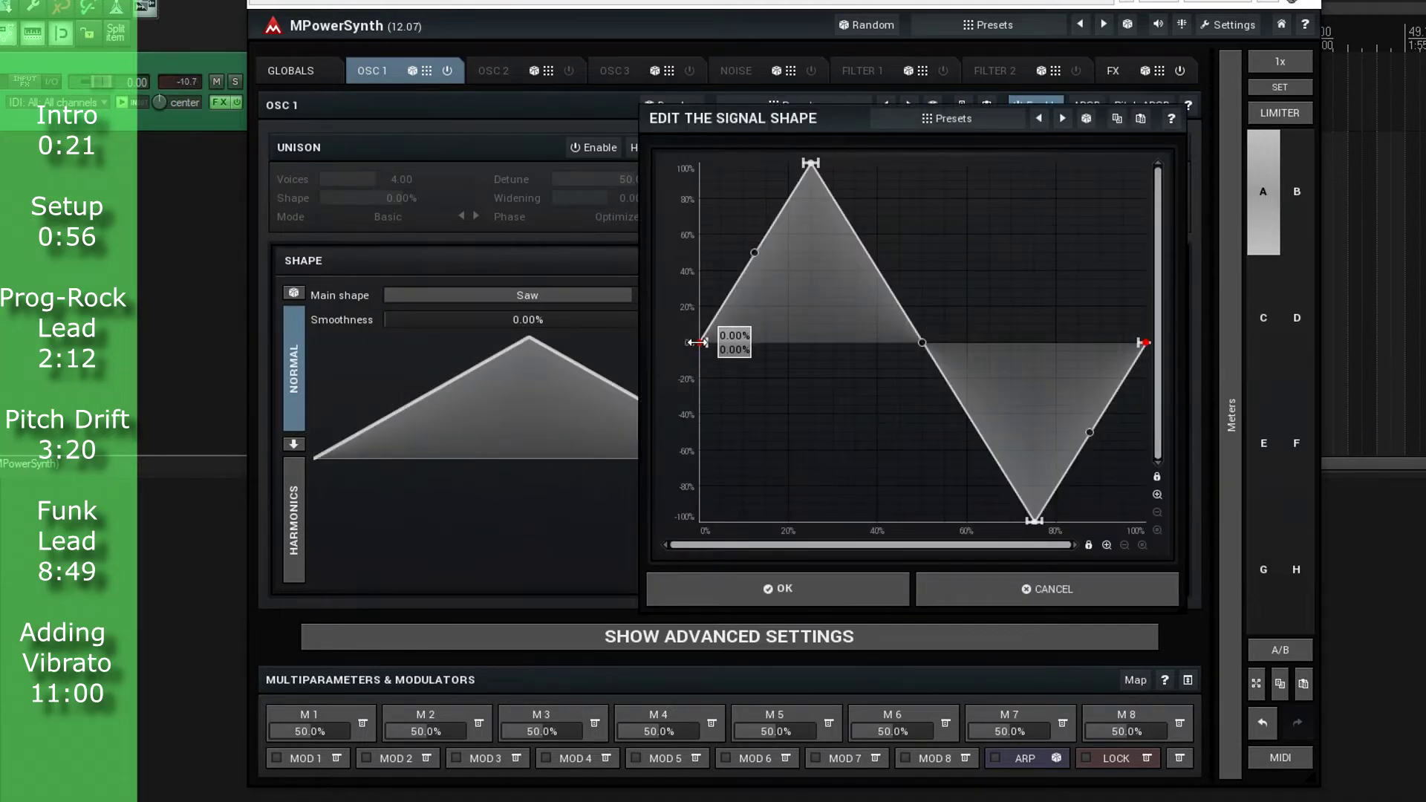
drag(811, 164, 701, 140)
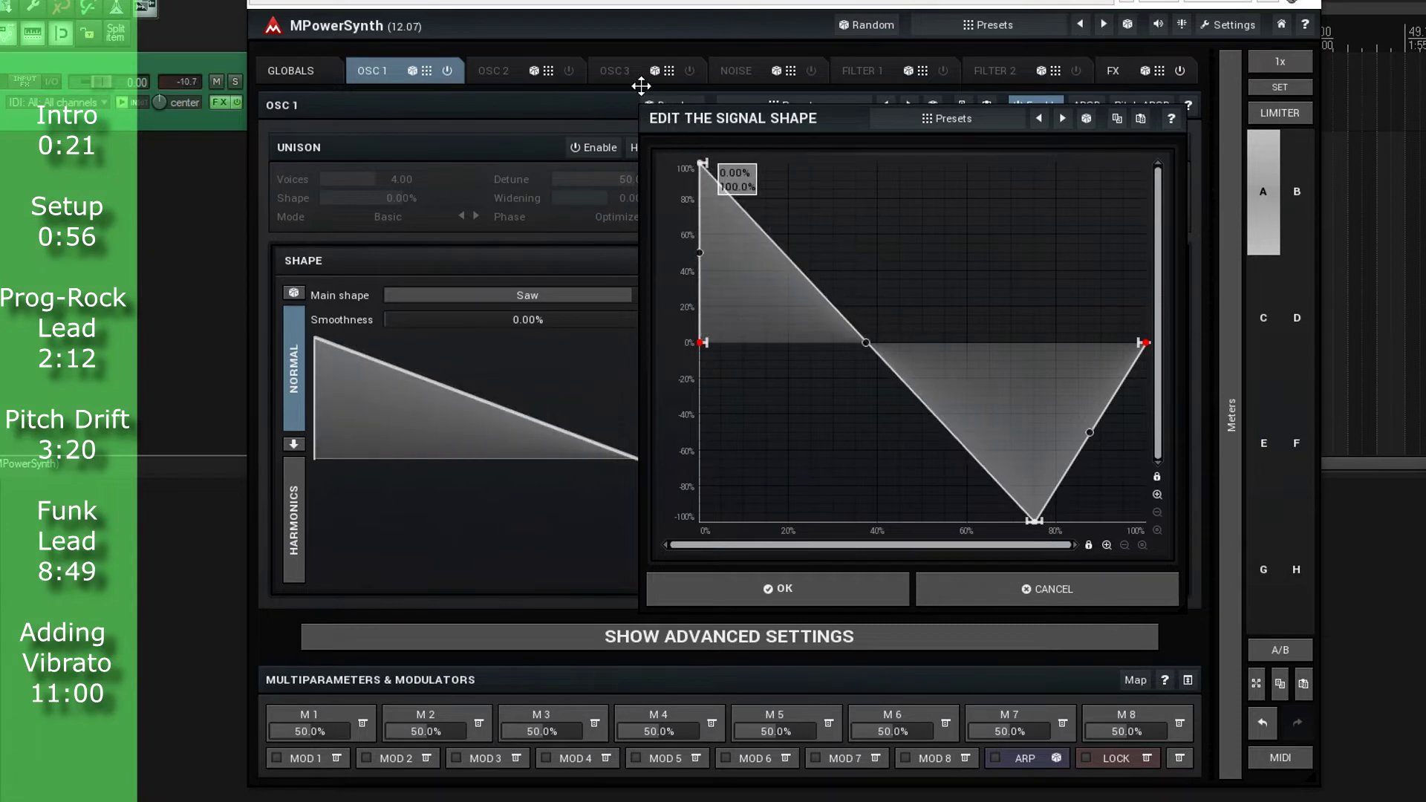
click(1049, 594)
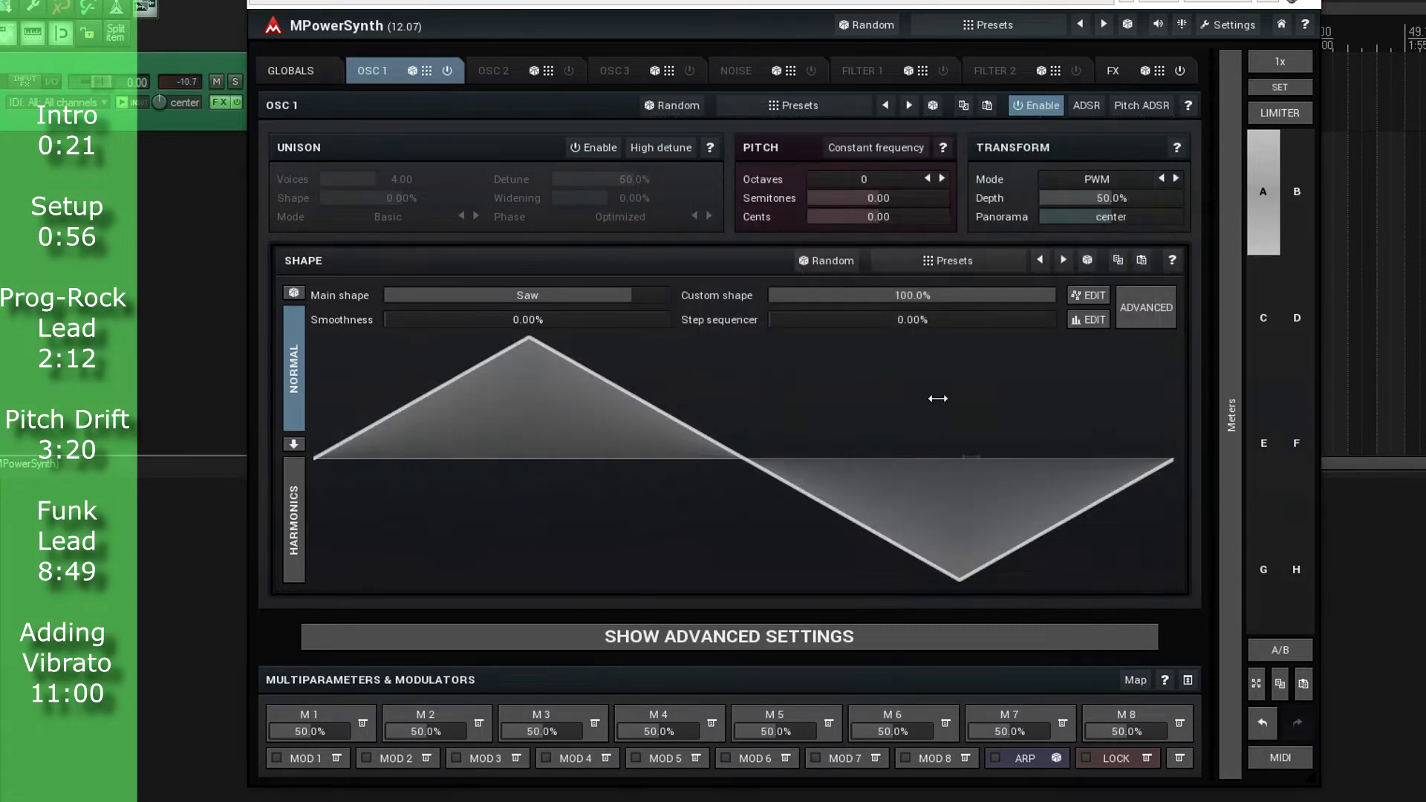
double_click(832, 293)
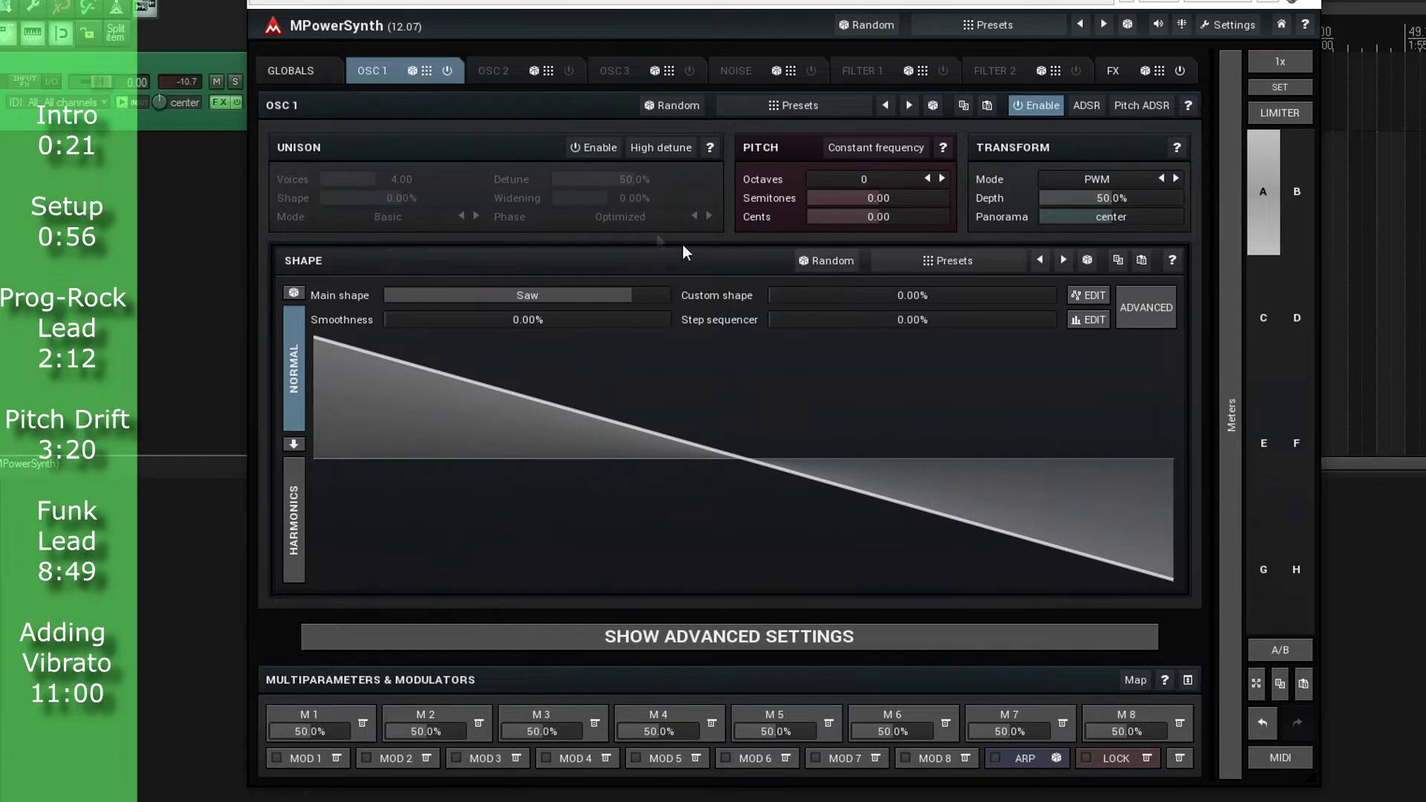
Enable OSC 2, switch it to its normal shape, and set the waveform to Rectangle
click(497, 74)
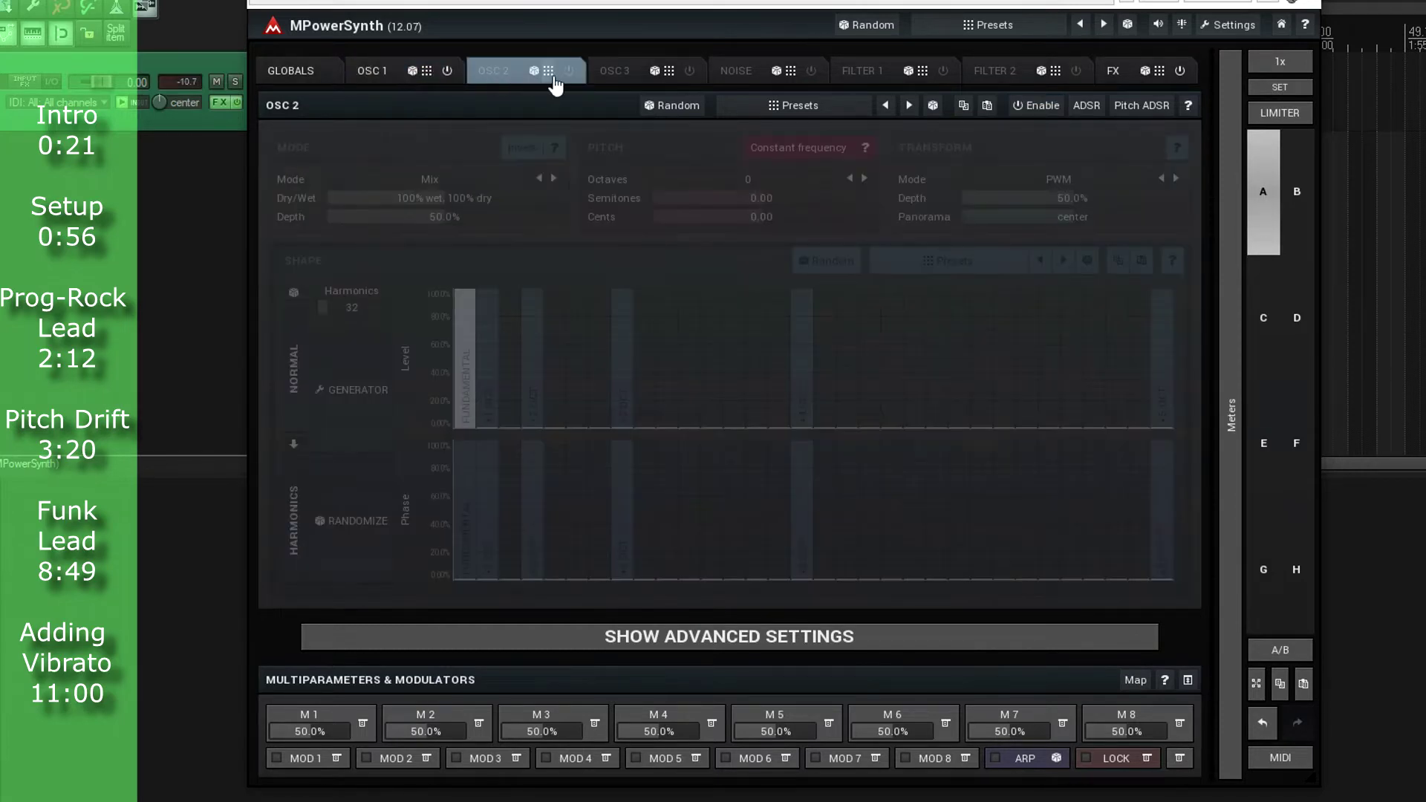
click(296, 365)
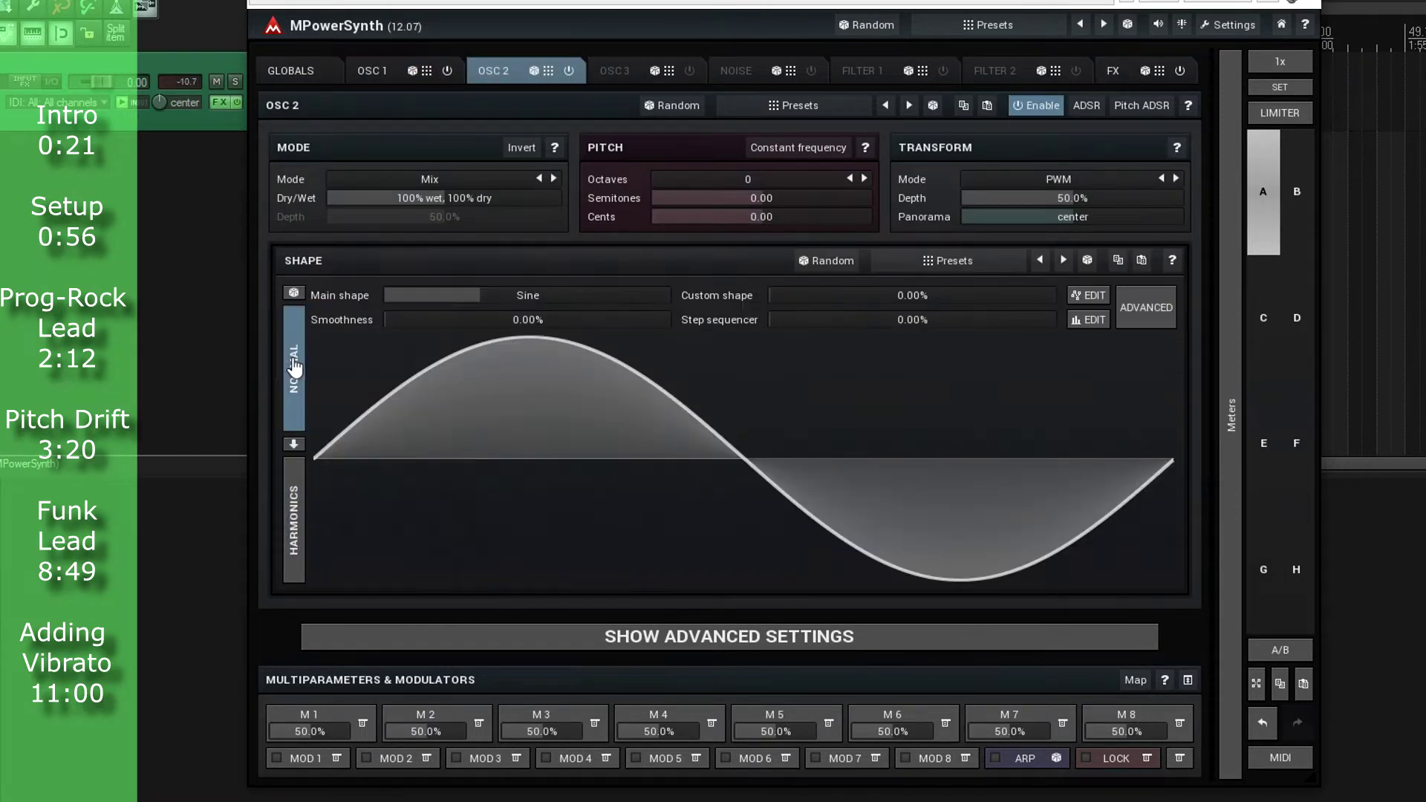
right_click(920, 421)
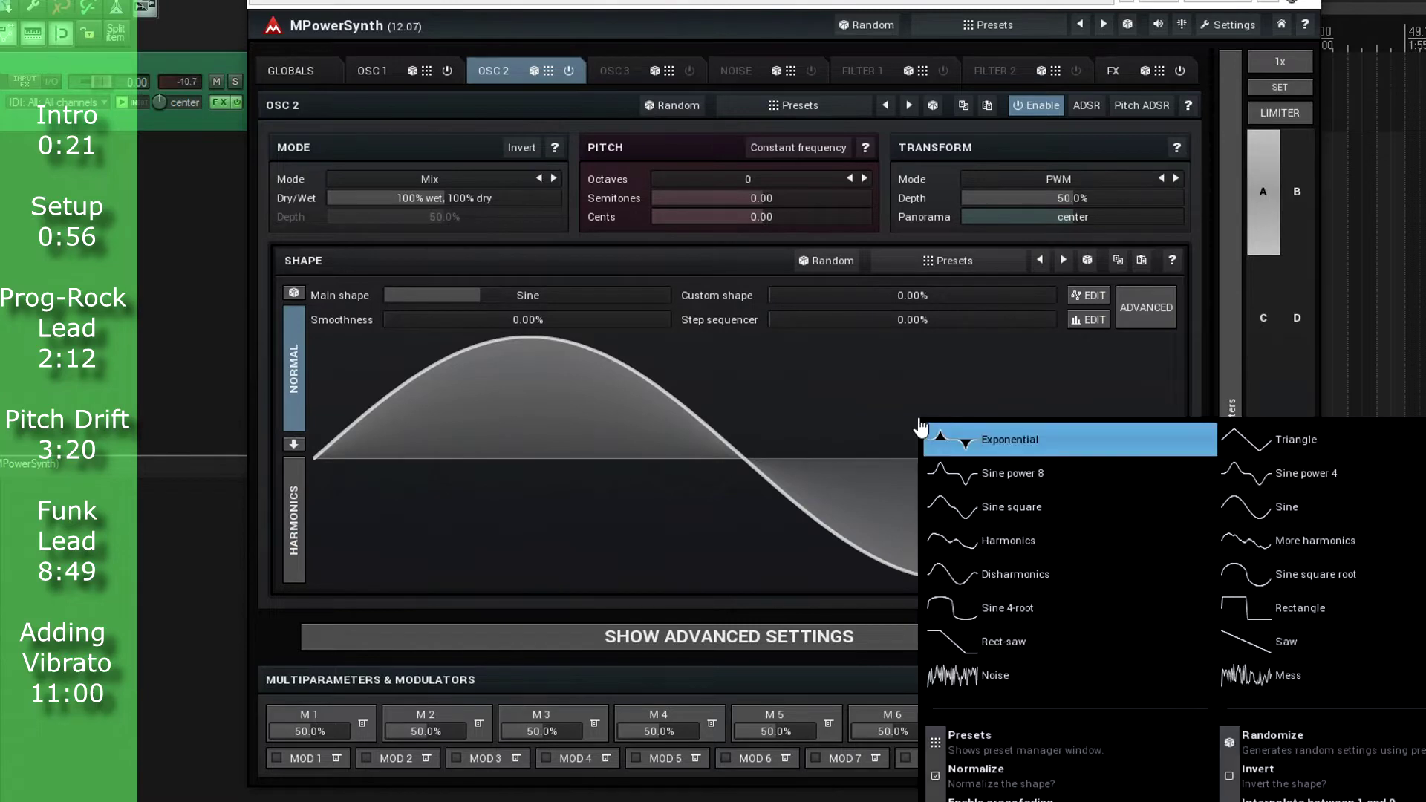
click(1306, 609)
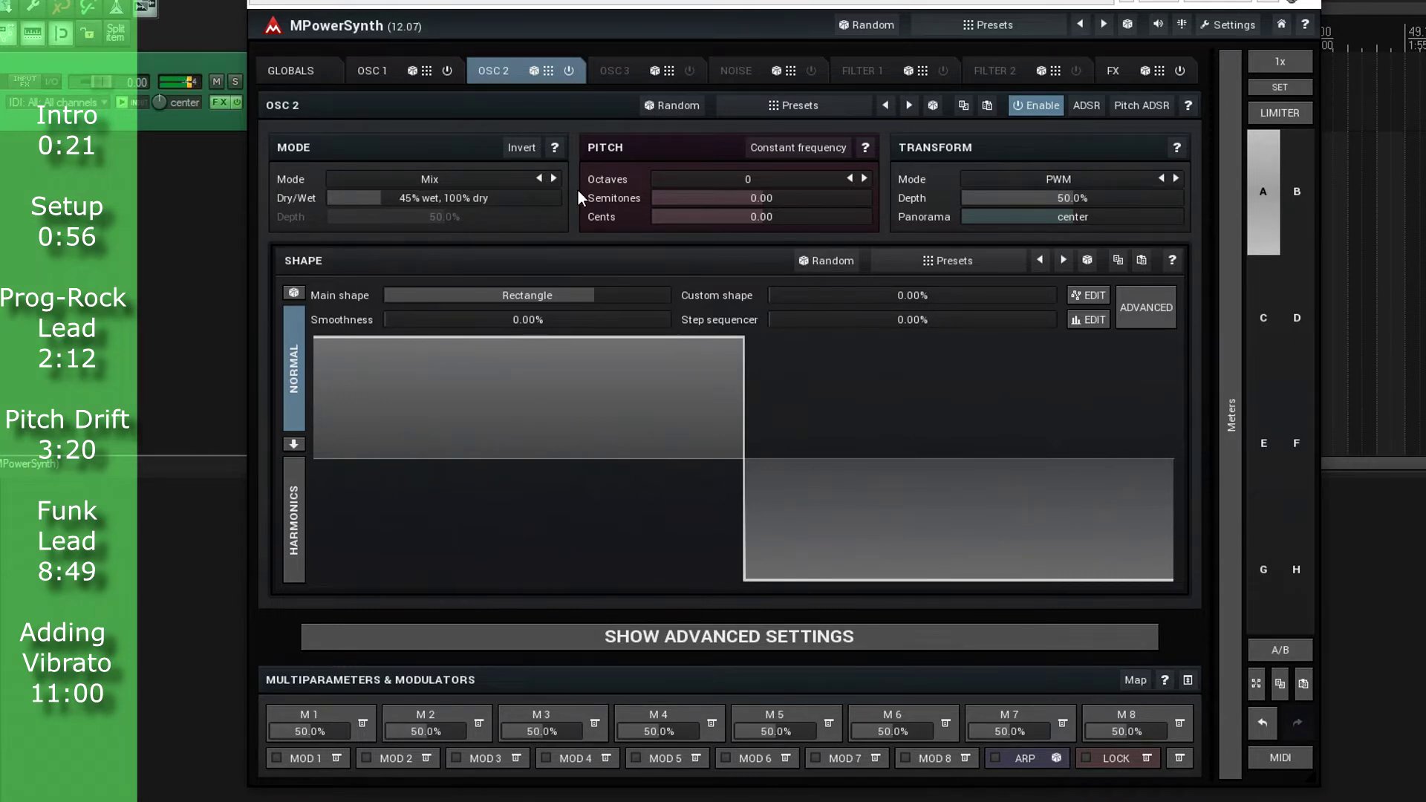
Set OSC 2's PWM depth to 26.4% and its dry/wet mix to 100% wet, 100% dry
drag(1091, 193, 1090, 193)
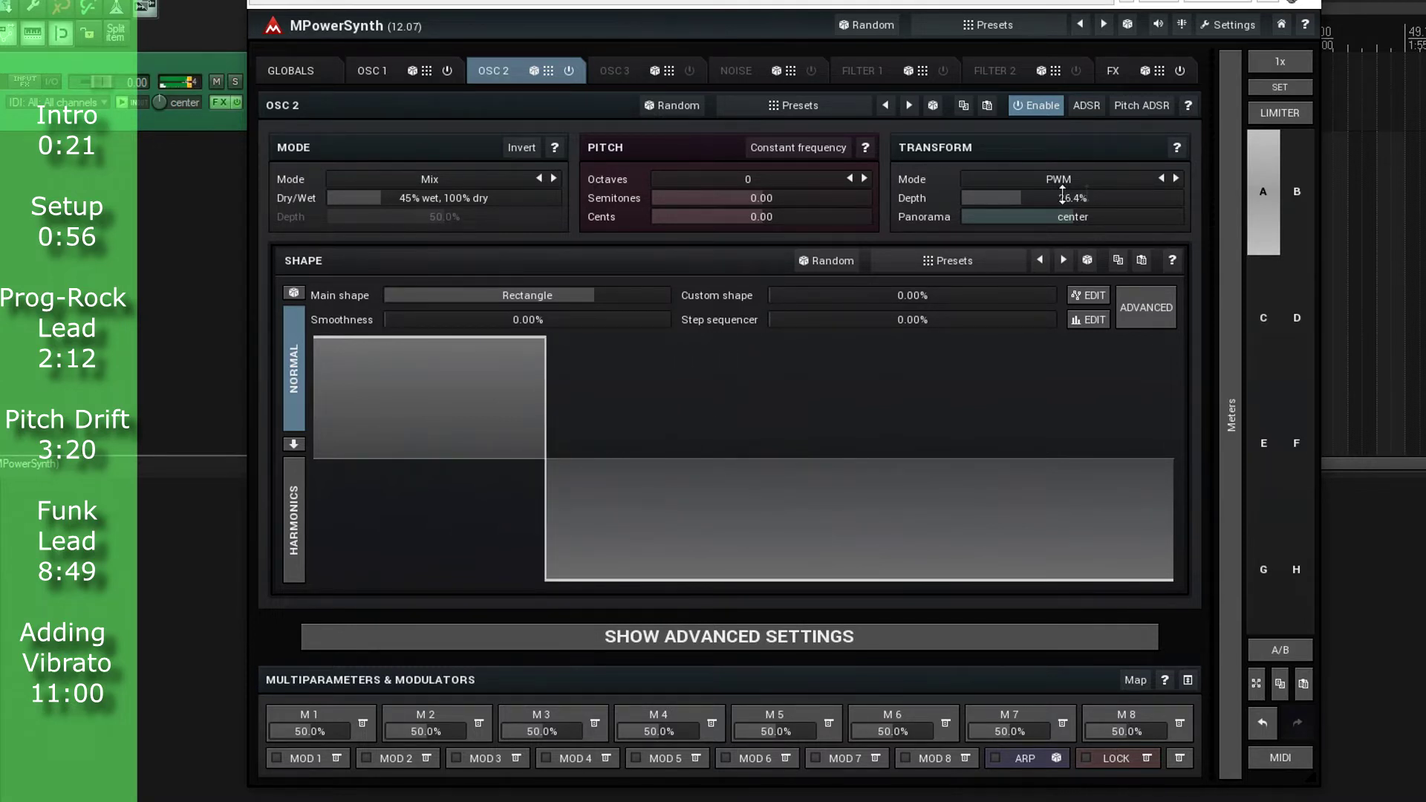
drag(441, 193, 441, 179)
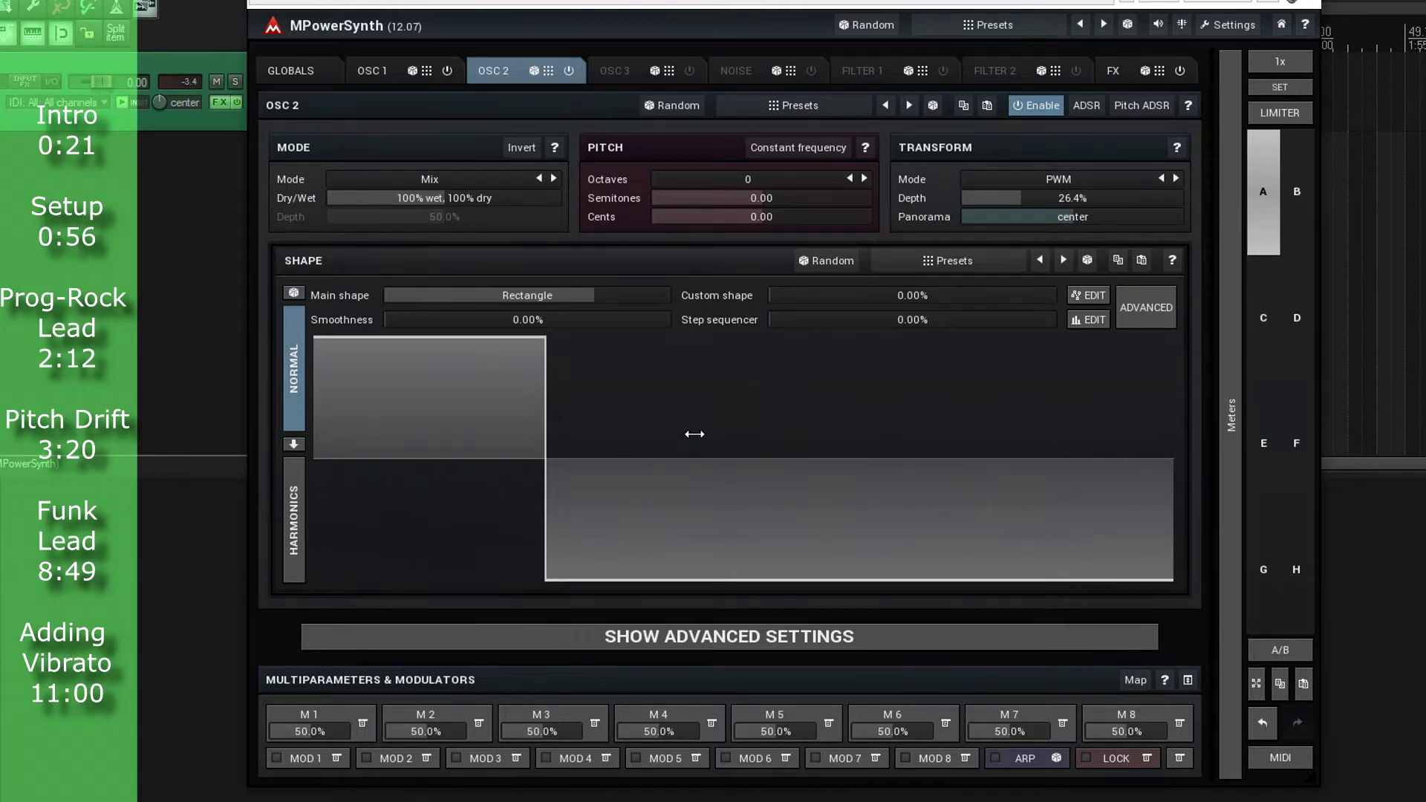
Enable random phase in the general advanced settings
click(722, 640)
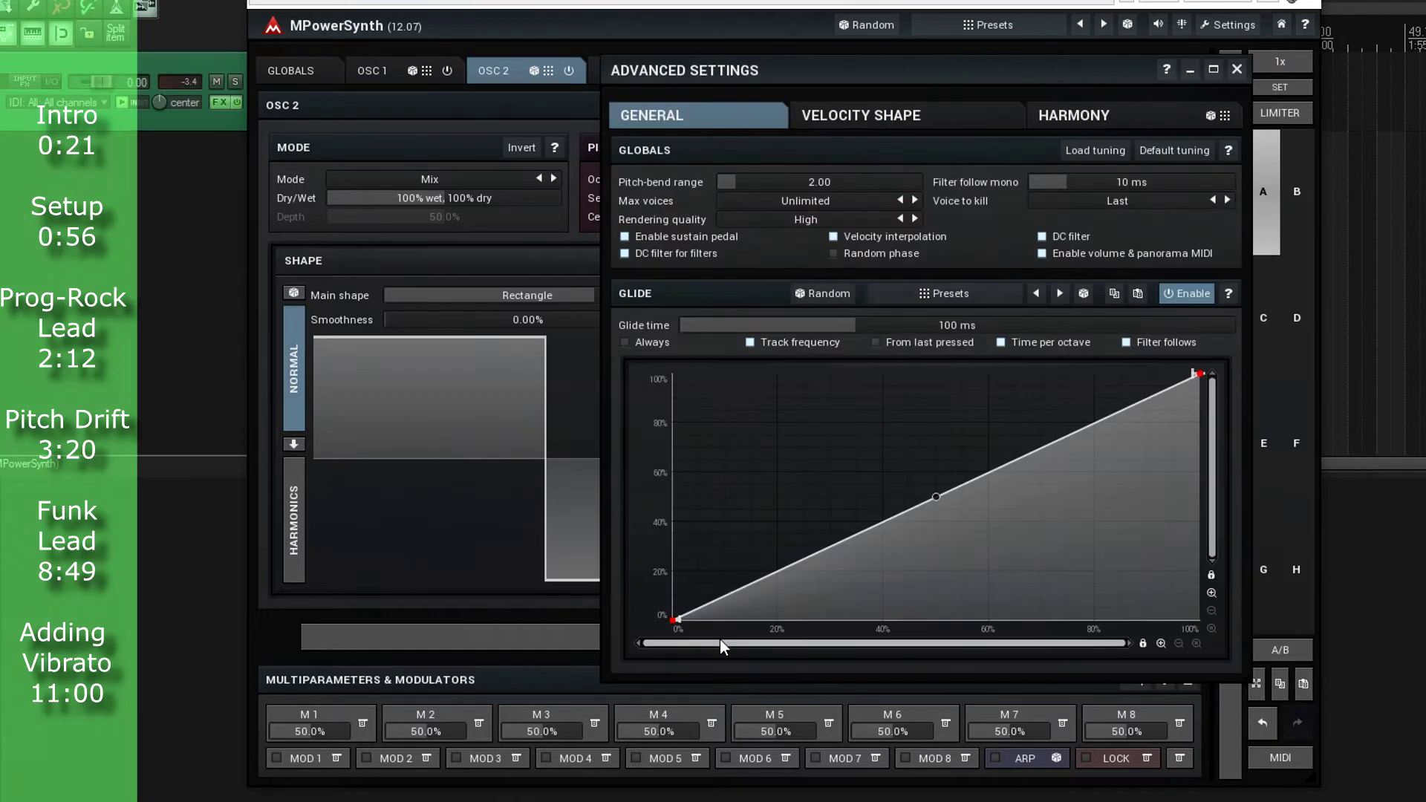
click(854, 260)
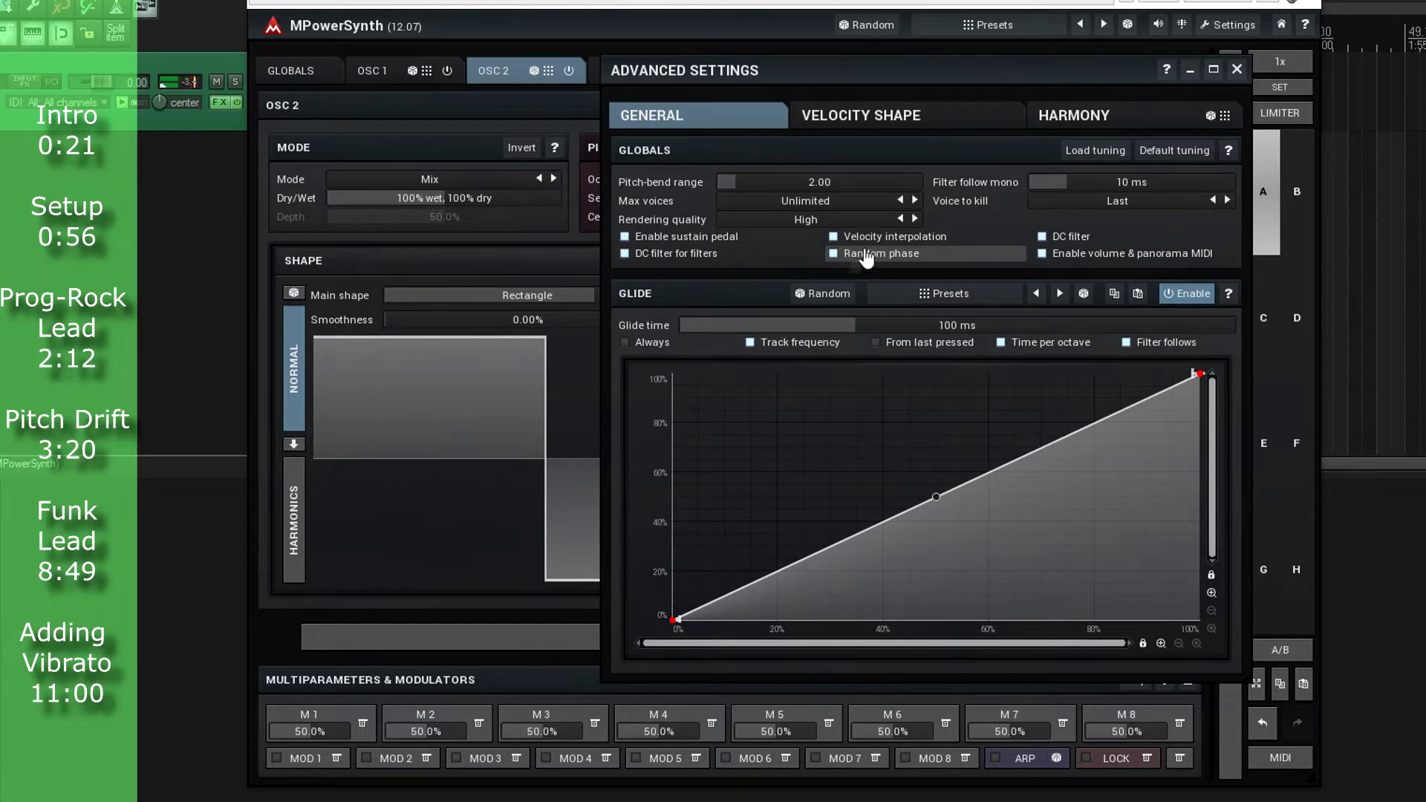
click(1237, 69)
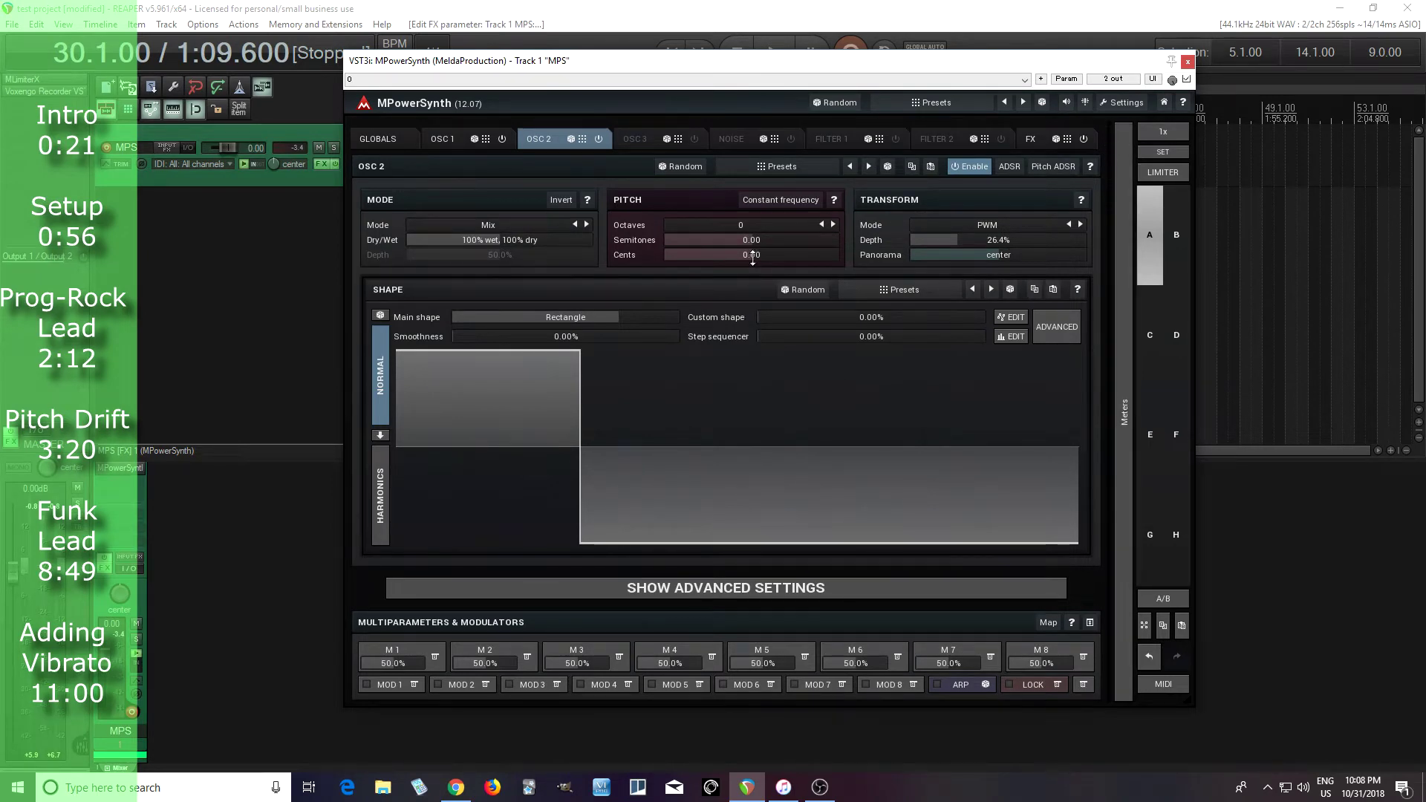
Clear Modulator 1 and have it learn OSC 1's pitch Cents parameter, then open the modulator's settings
click(440, 140)
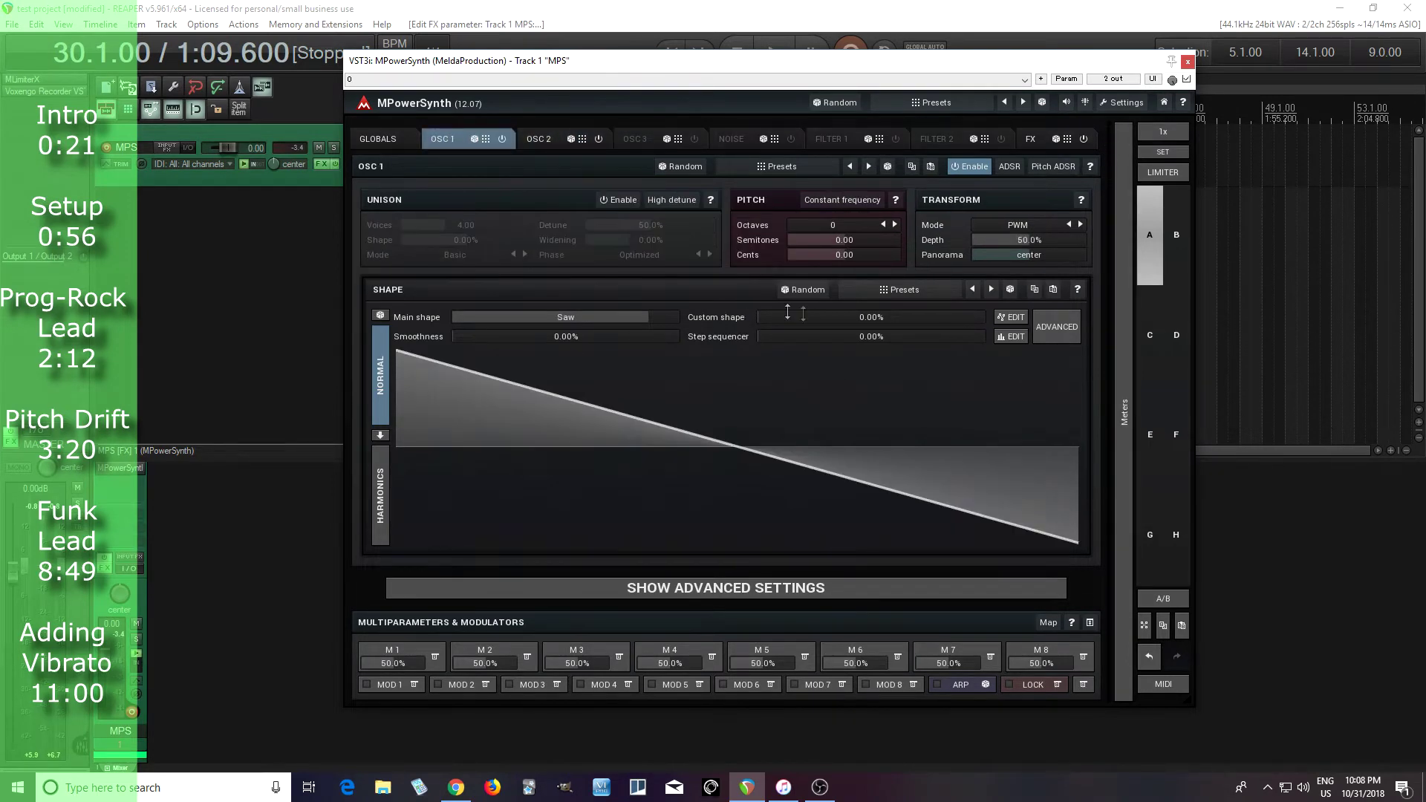
click(413, 684)
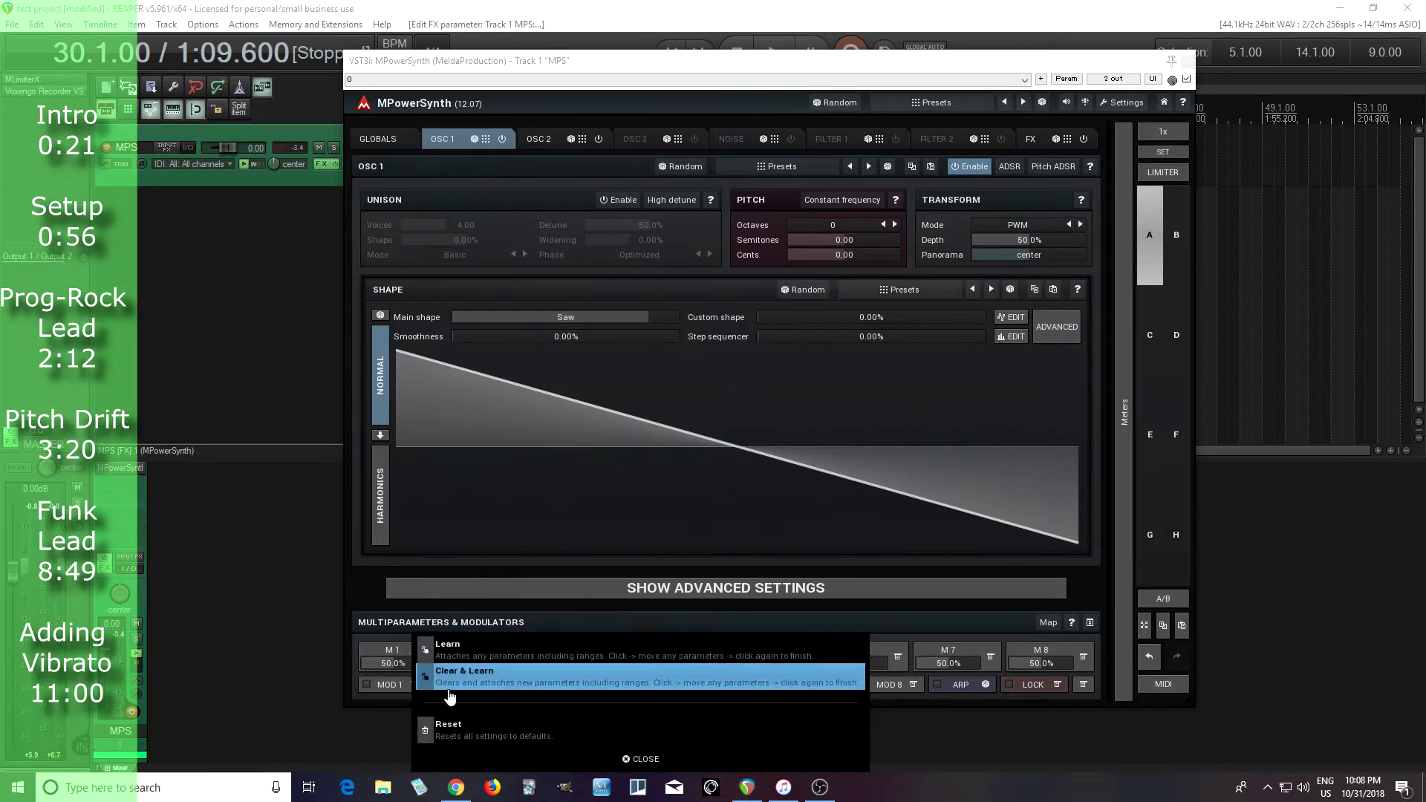
click(448, 682)
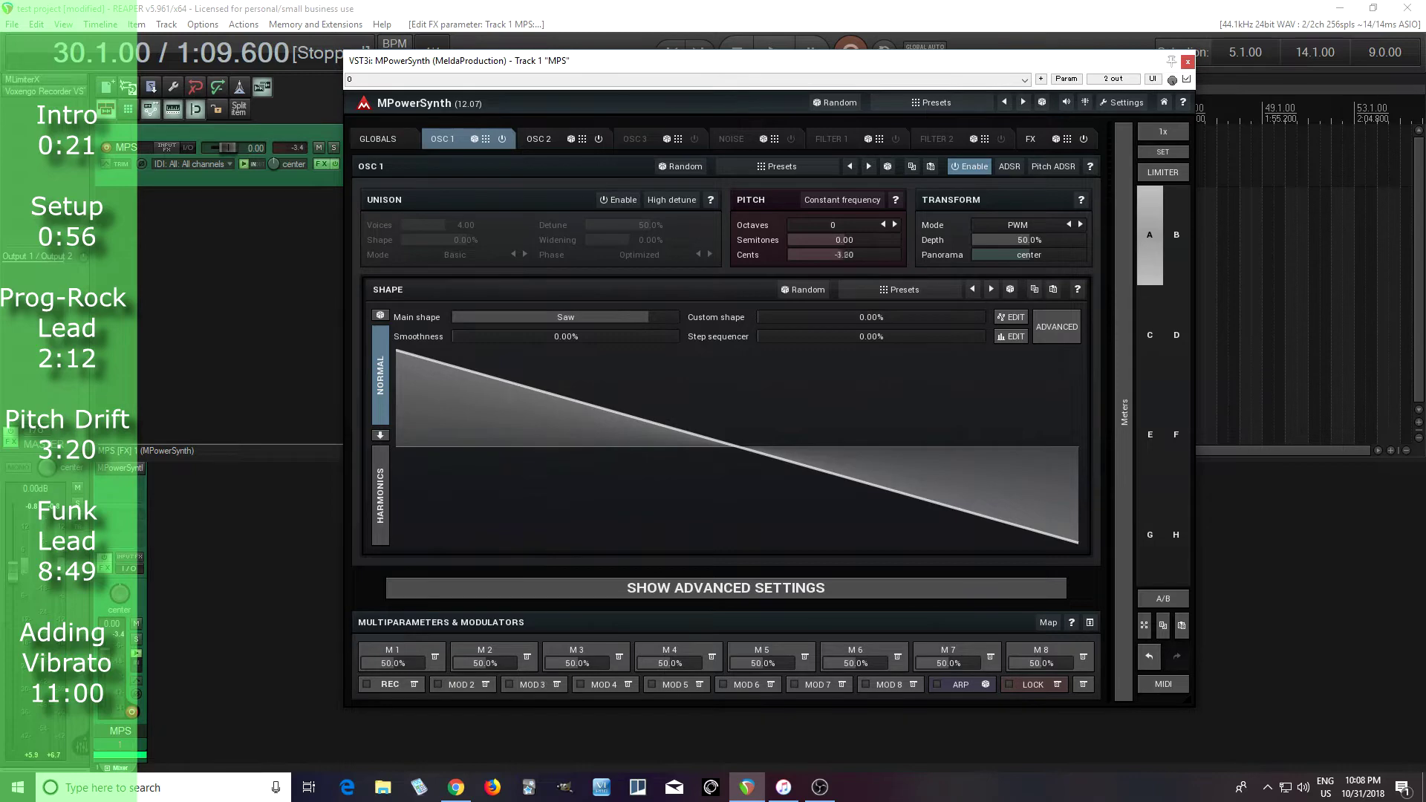
click(386, 682)
click(390, 685)
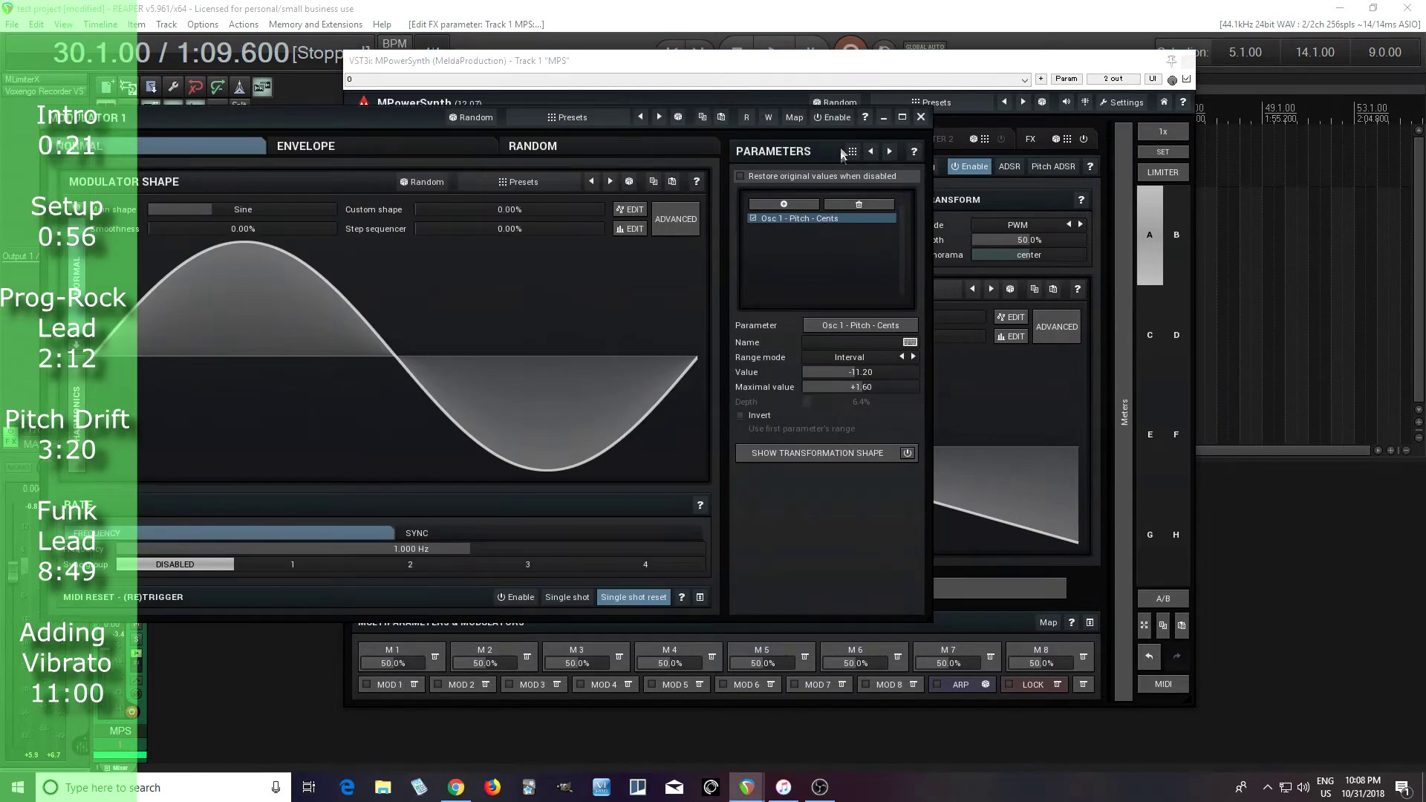
Set Modulator 1's frequency to 0.5248 Hz and its parameter range mode to Up and down
drag(369, 129, 449, 304)
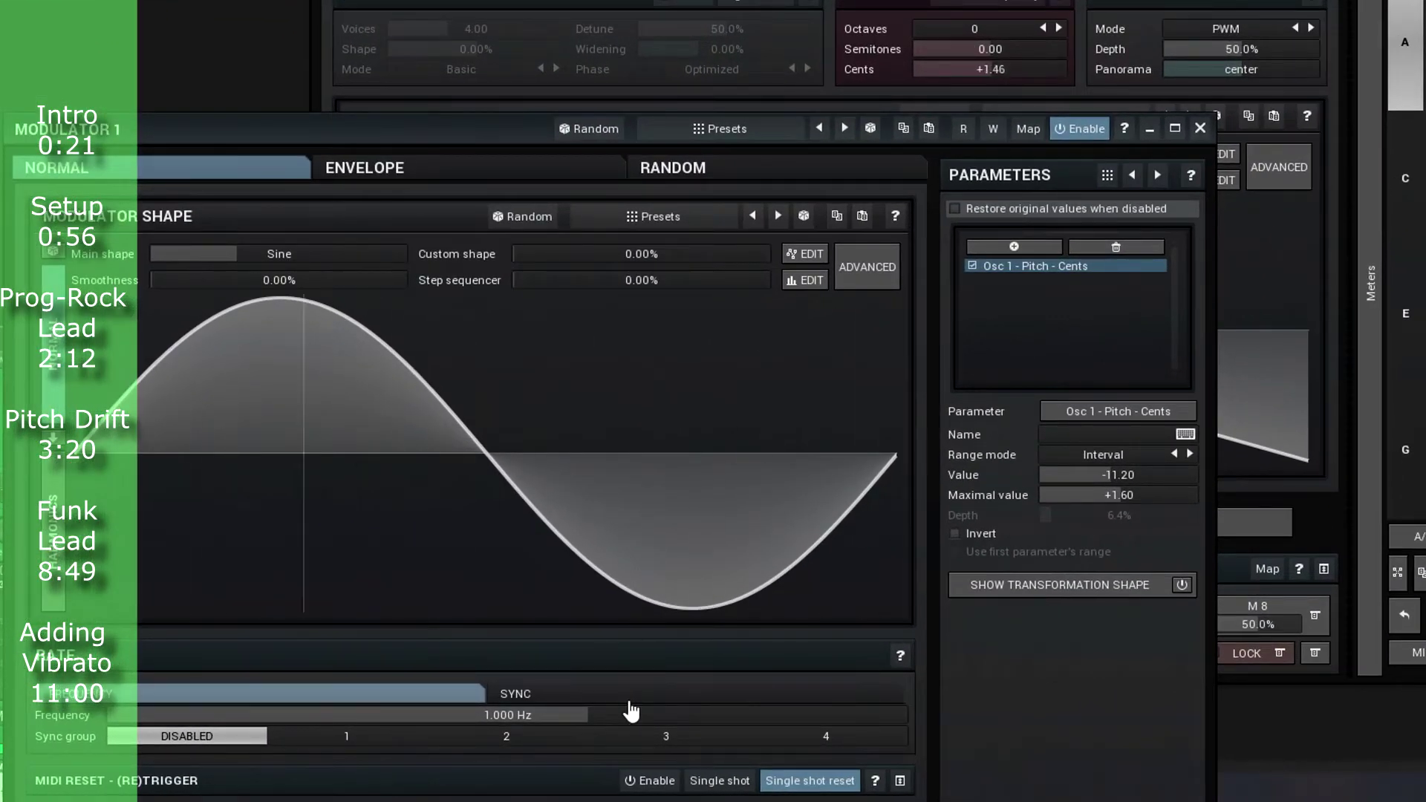
mouse_move(592, 712)
mouse_down()
mouse_move(592, 743)
mouse_move(596, 712)
mouse_up()
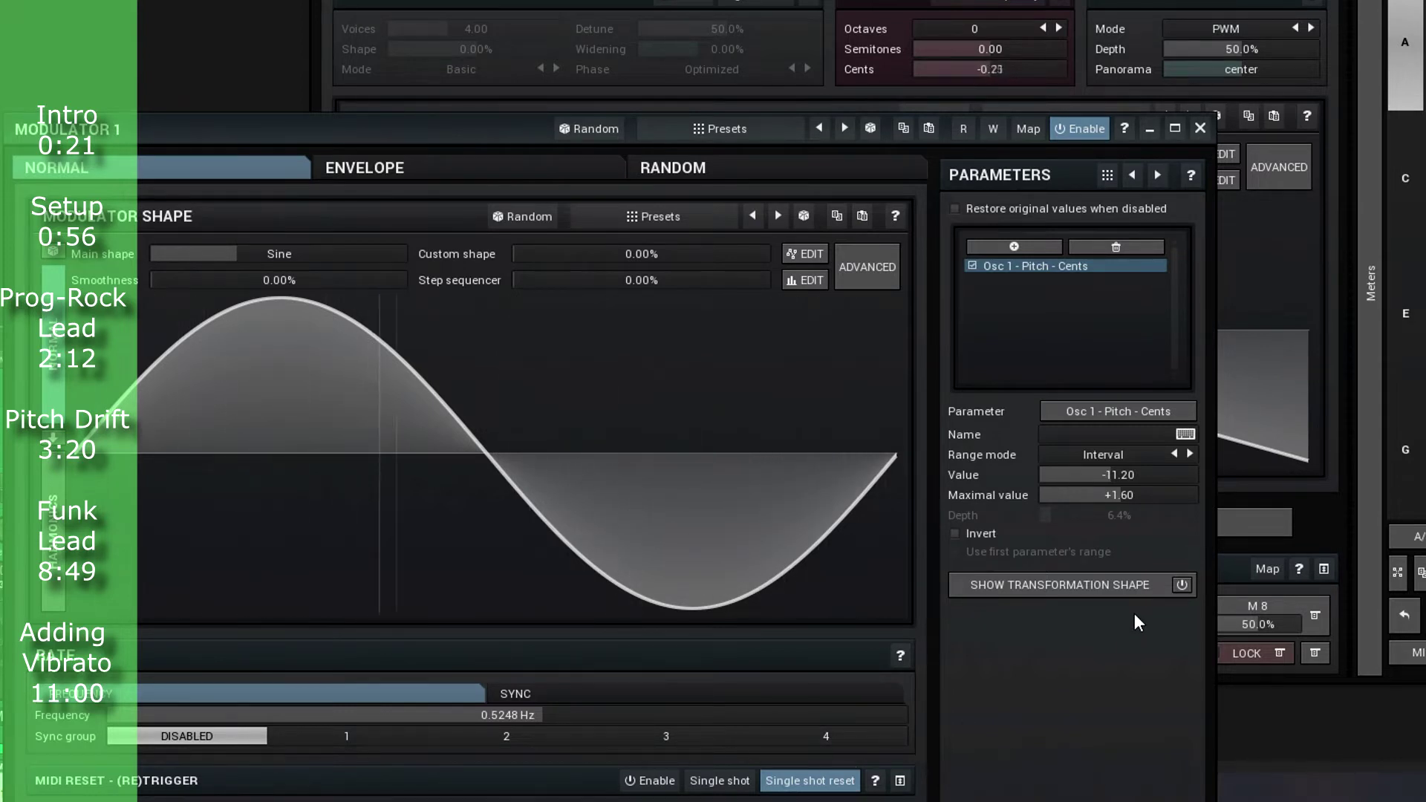
click(1111, 457)
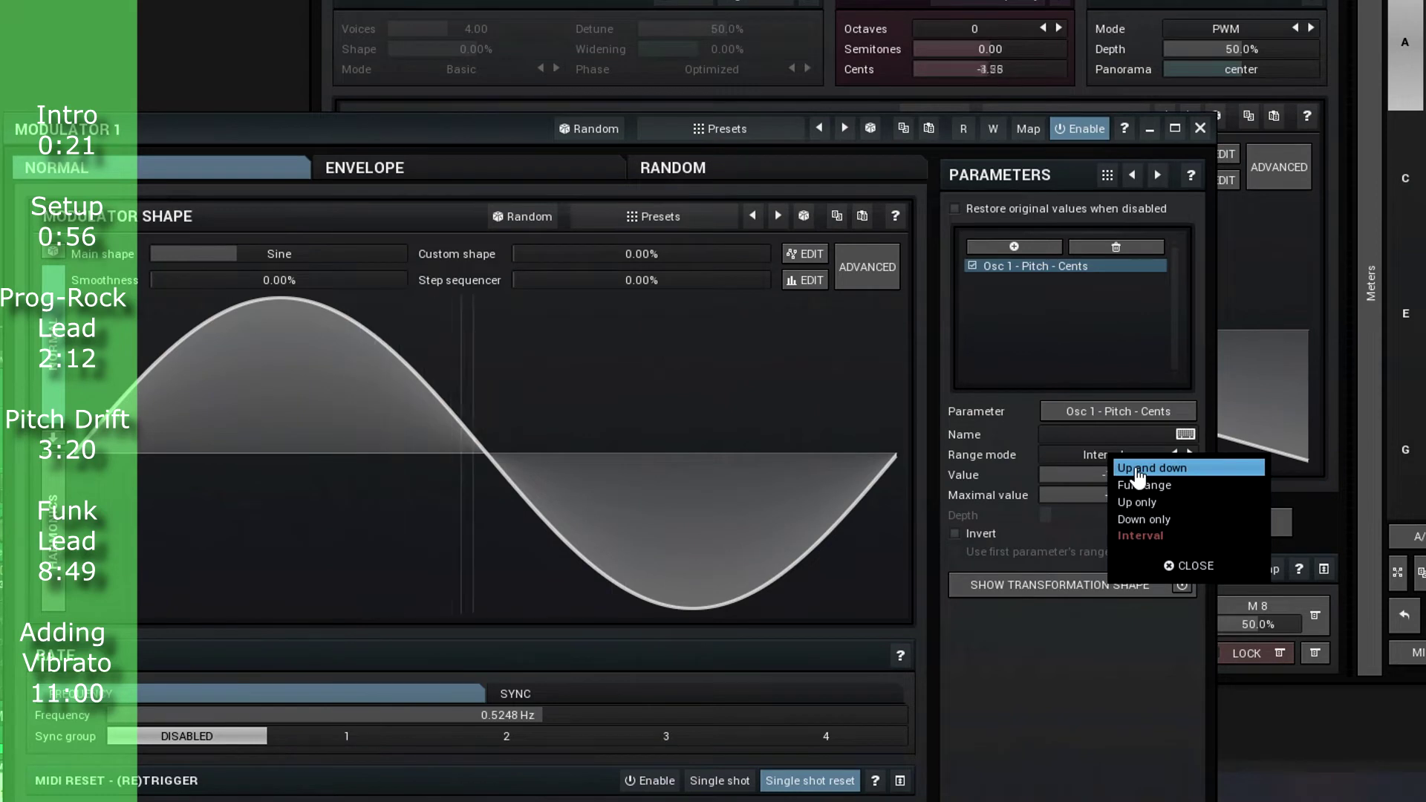
click(1139, 468)
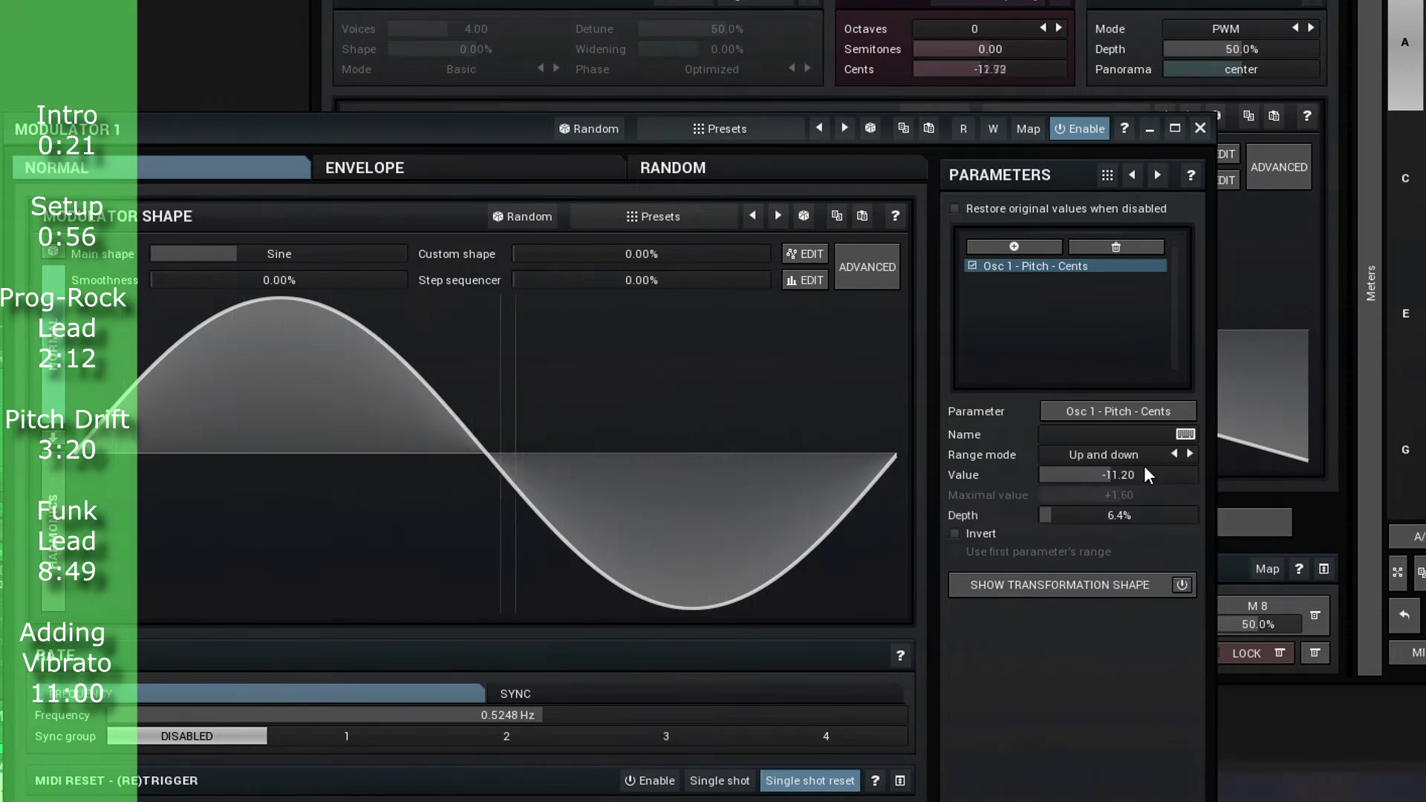
Centre Modulator 1's Cents parameter at a value of 0 and set its depth to 5.6%
double_click(1121, 477)
click(1064, 682)
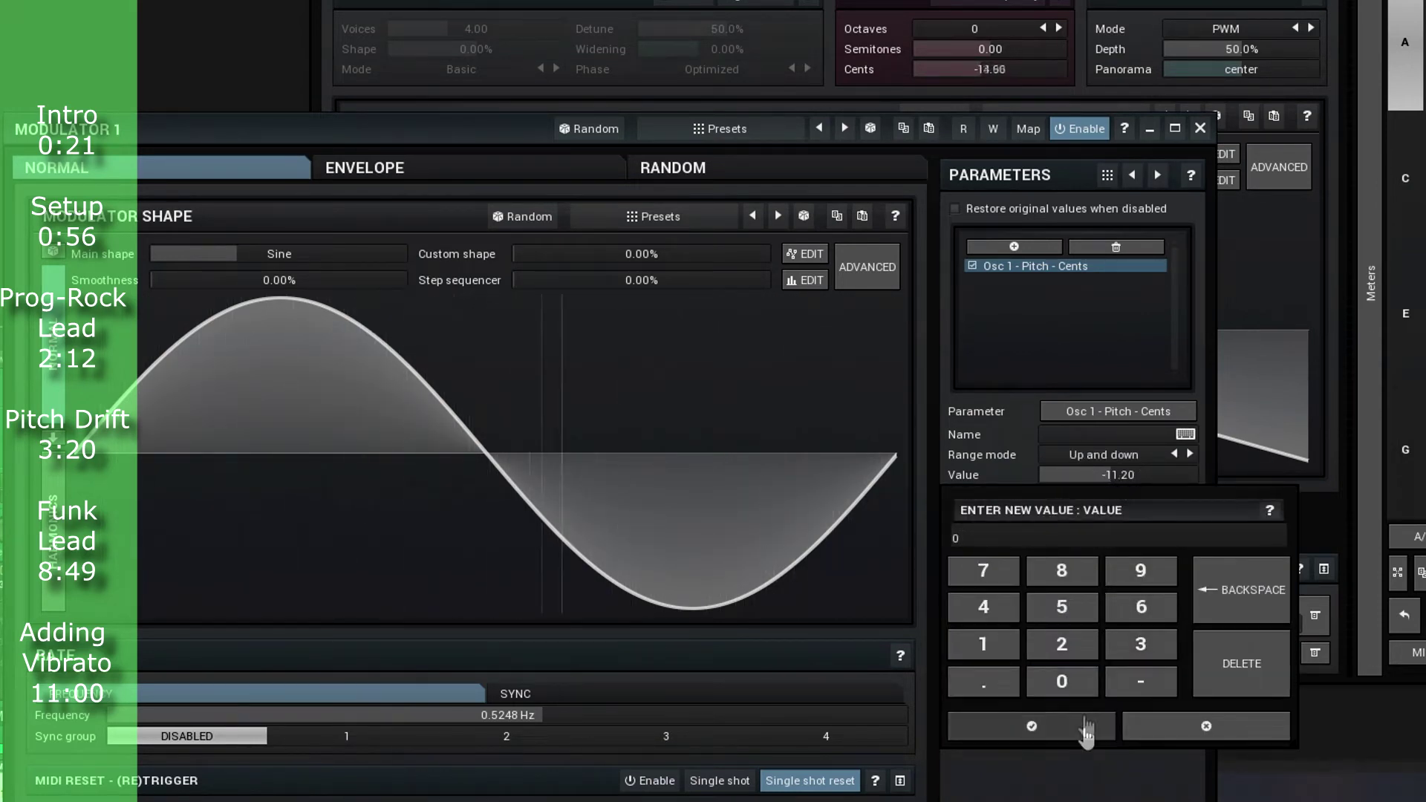
click(1083, 736)
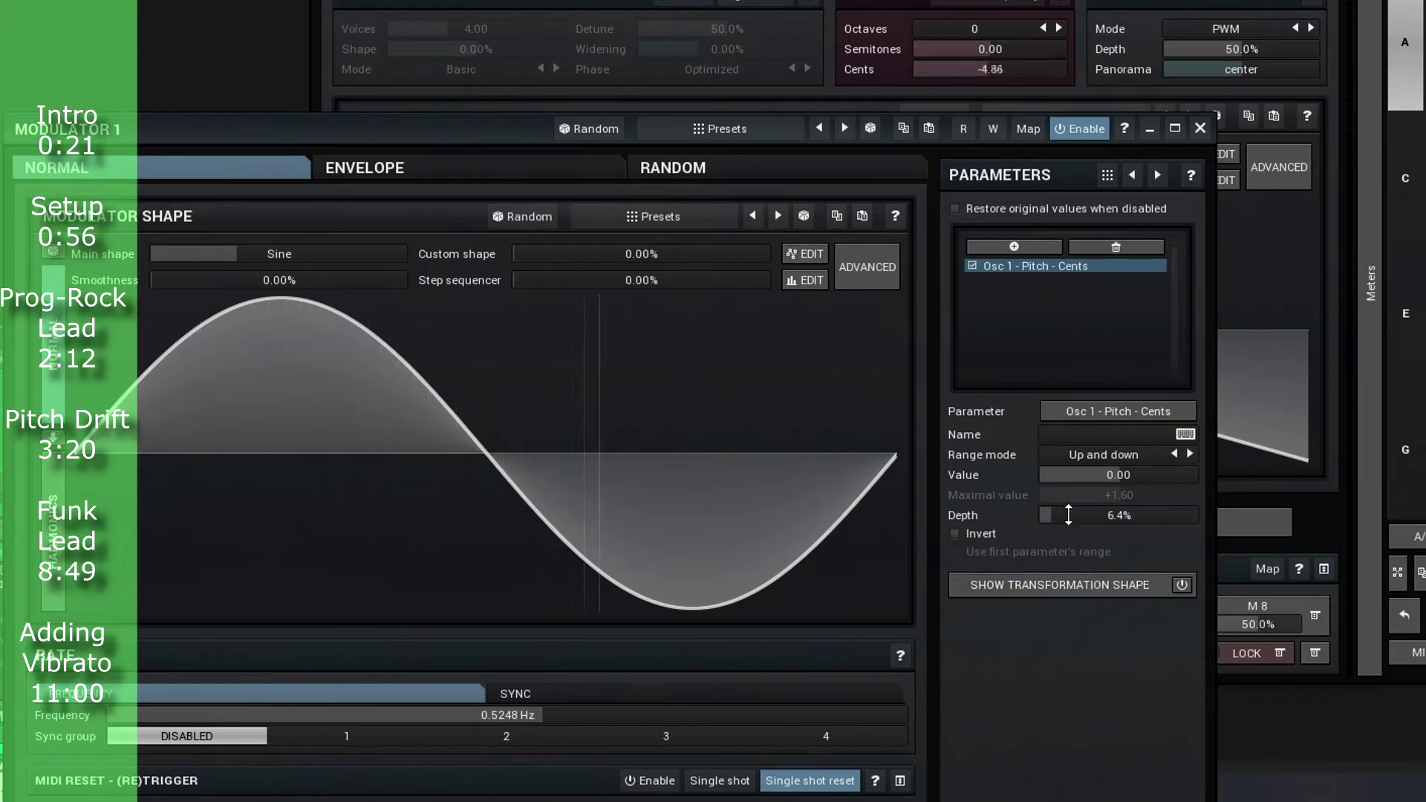
drag(1068, 509, 1068, 515)
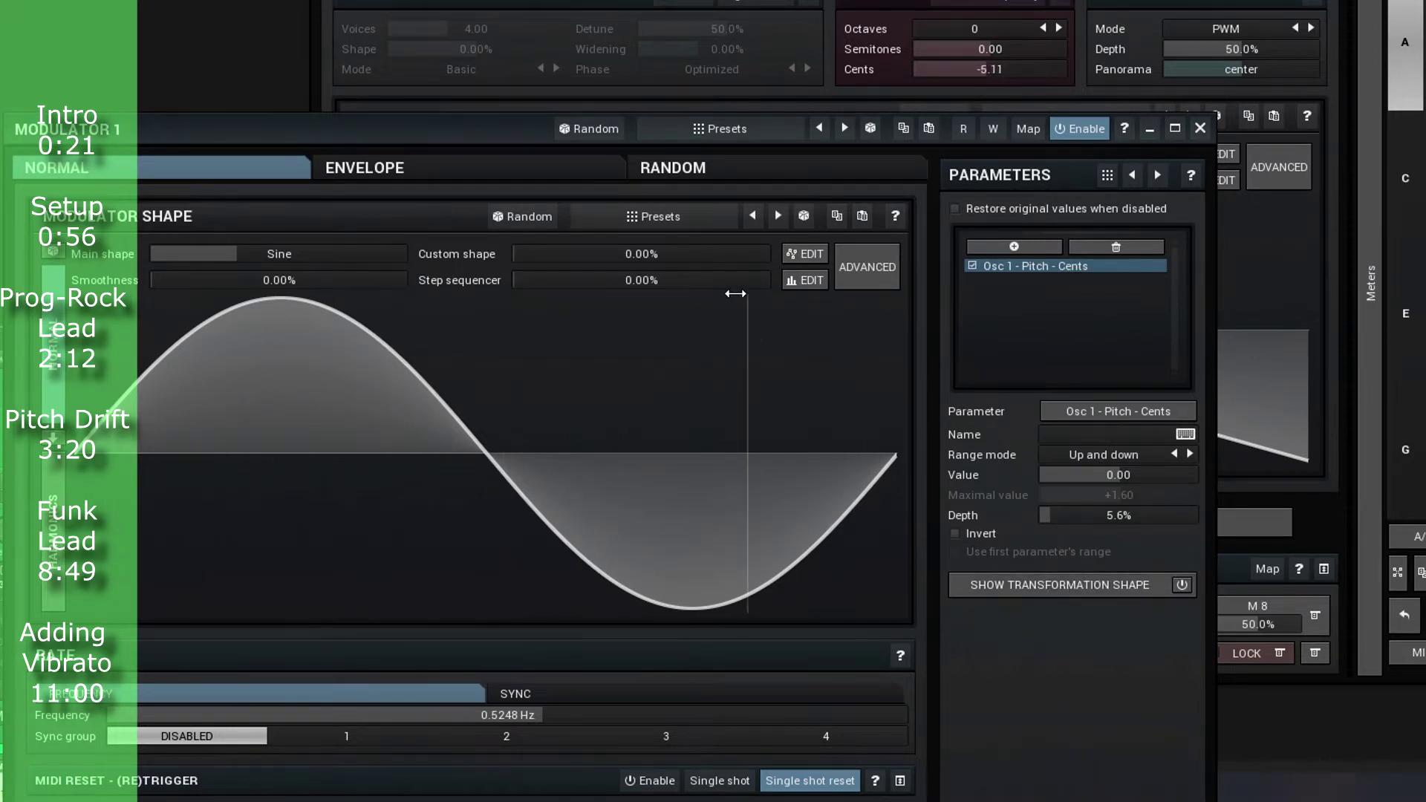
Synchronize Modulator 1's random generator to the LFO, with smoothness at 6.4% and speed at 0%
click(709, 170)
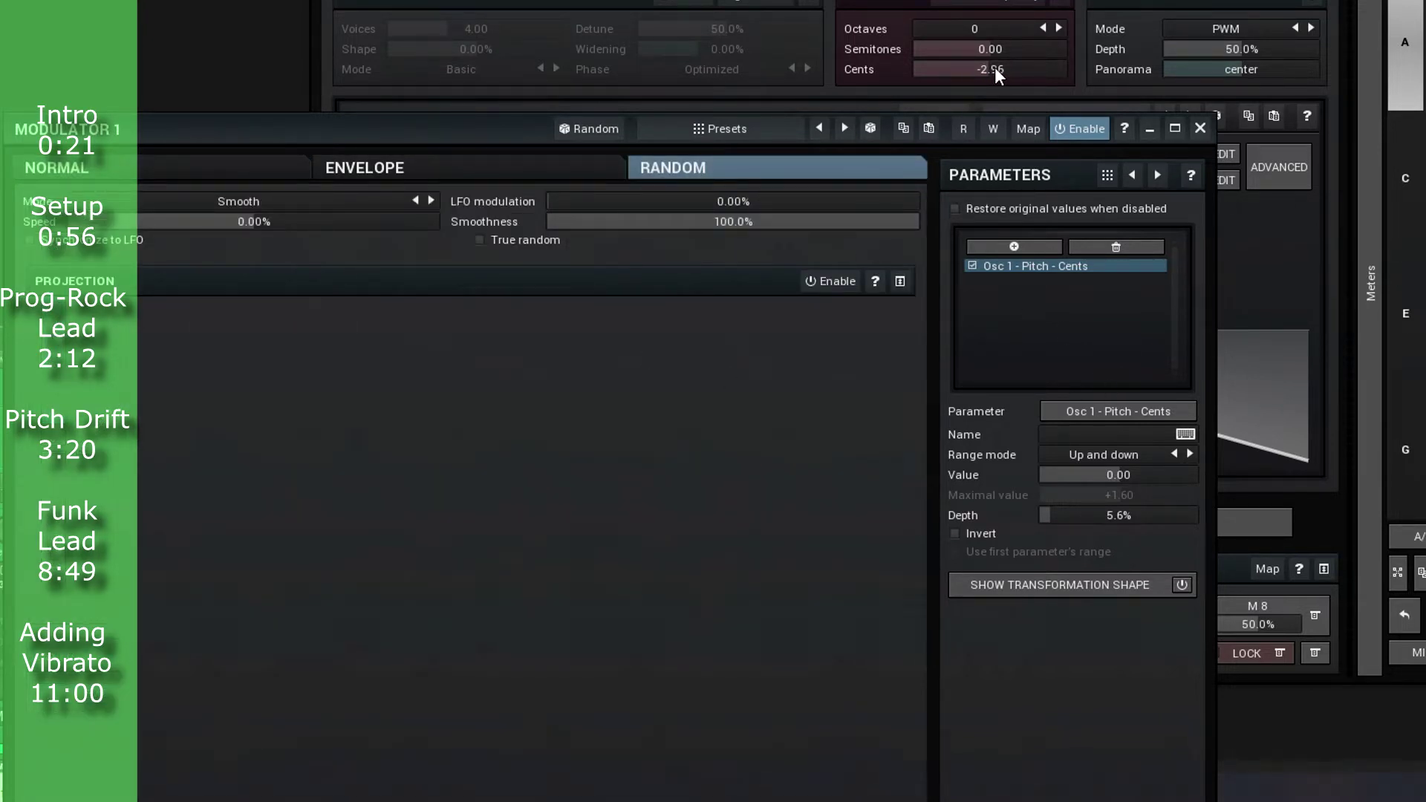
click(37, 248)
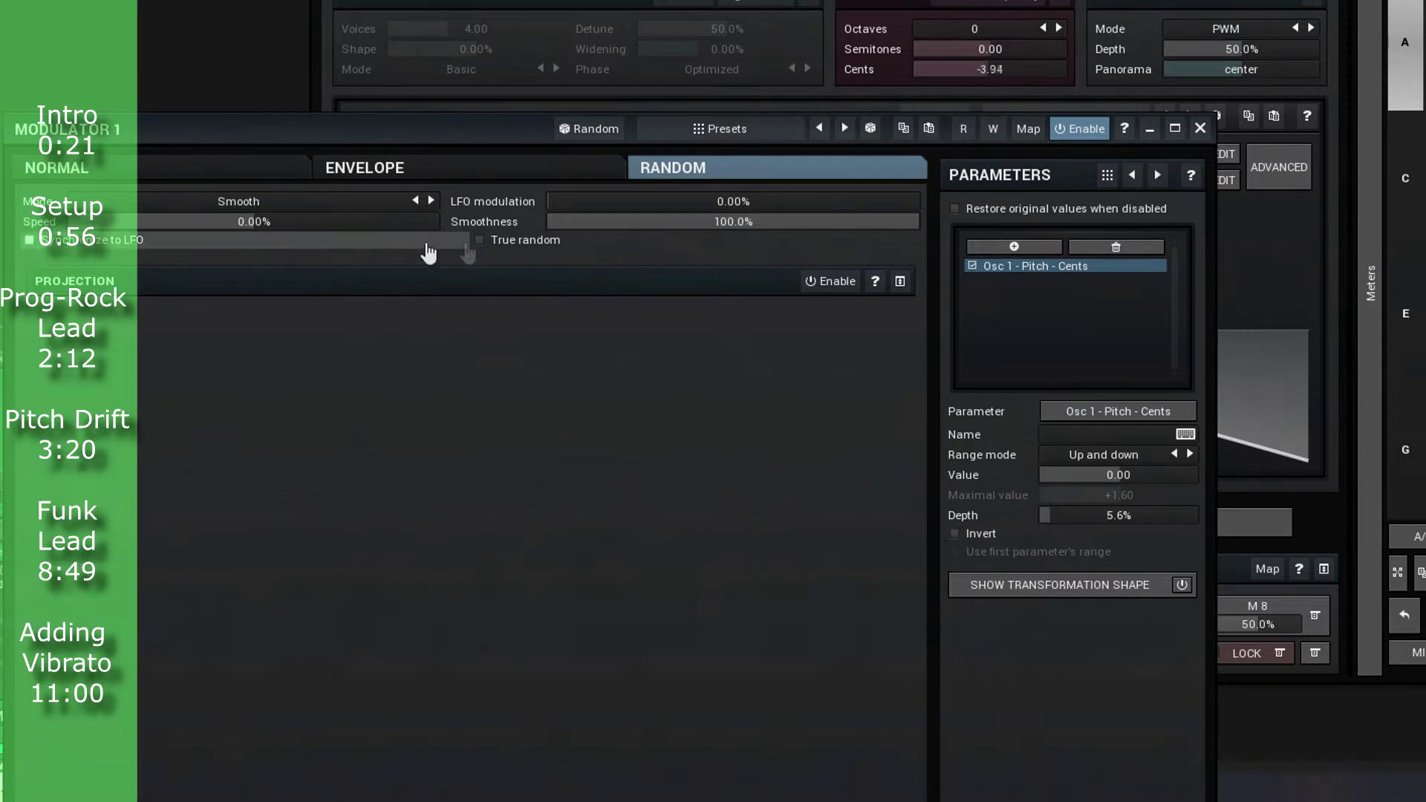
drag(614, 225, 614, 296)
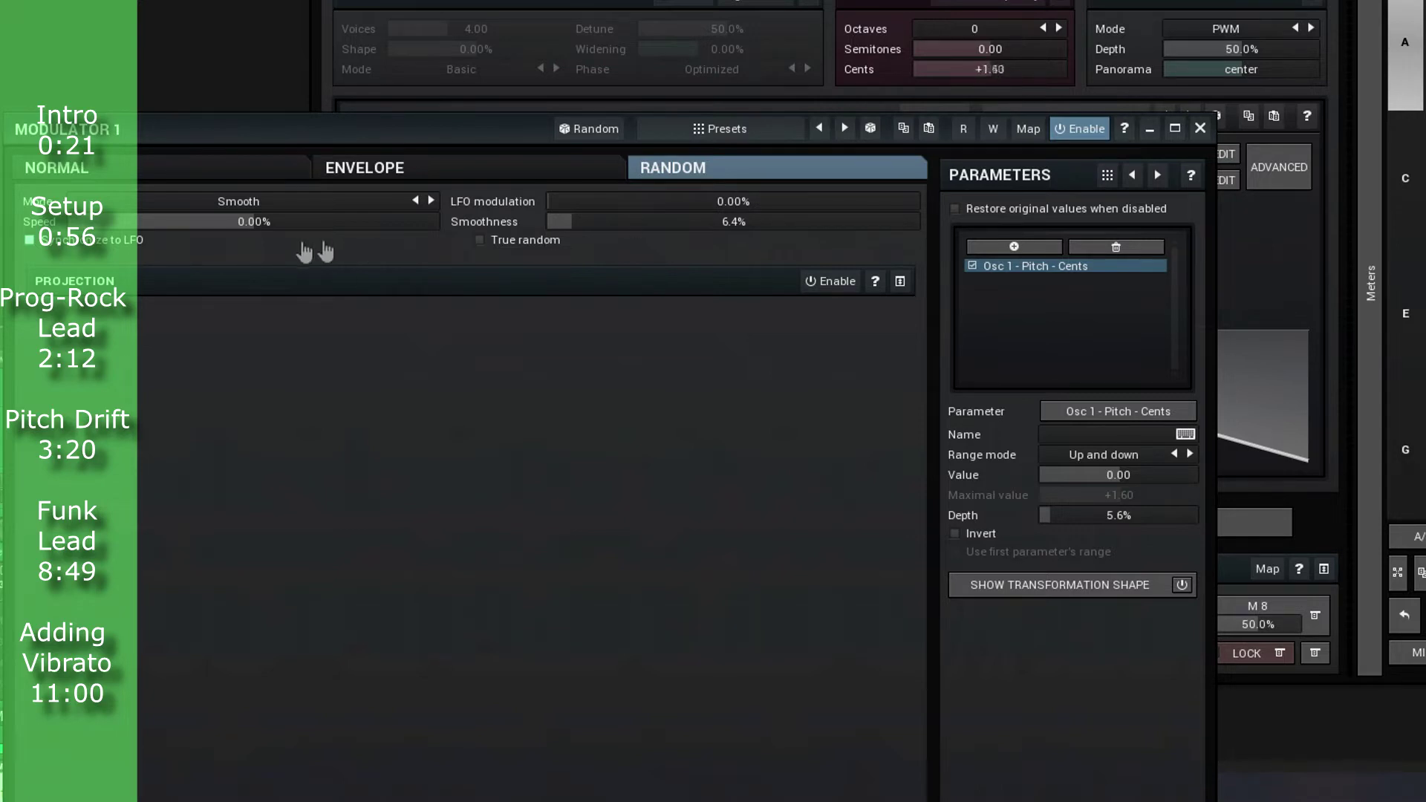
drag(254, 221, 283, 224)
double_click(283, 223)
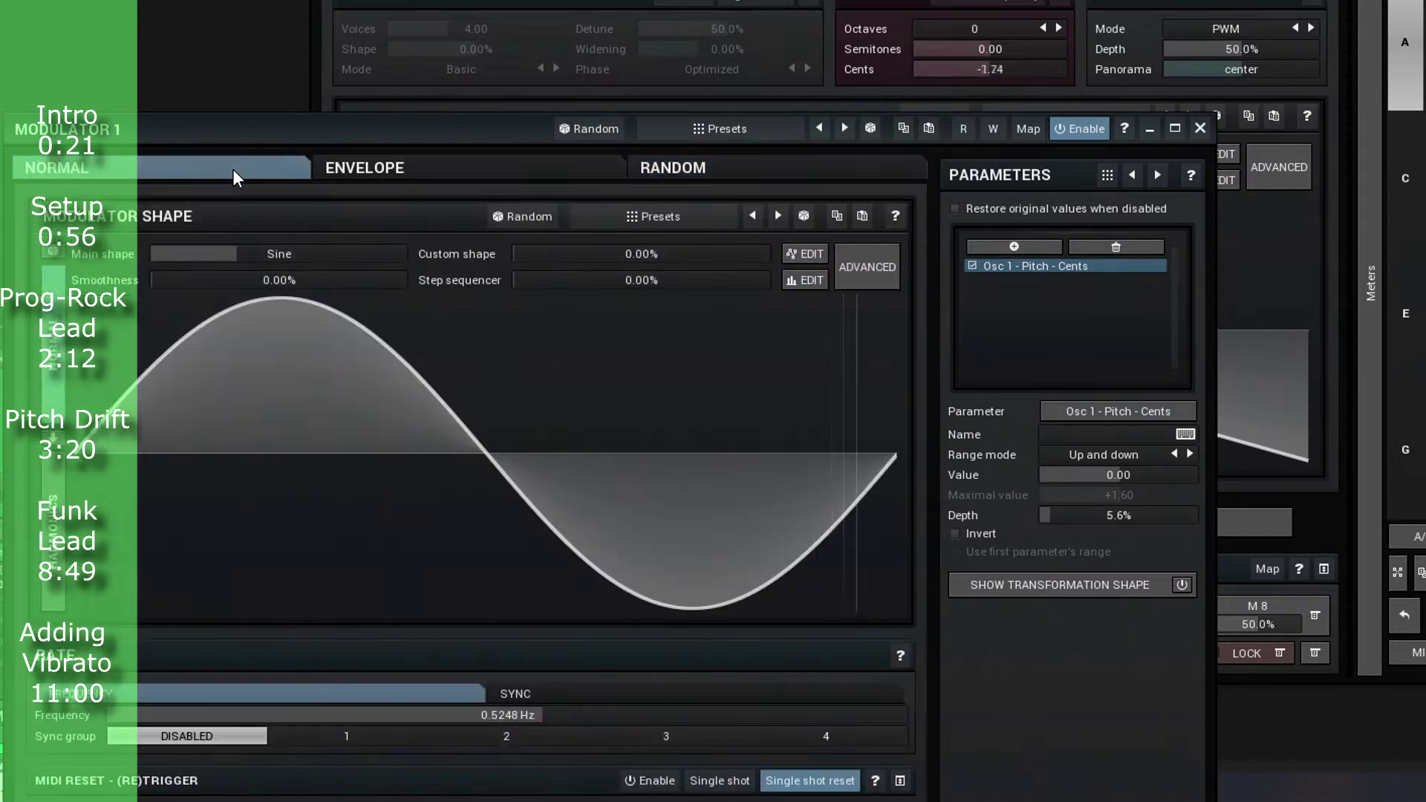
Try an LFO frequency of 8.318 Hz in Modulator 1 and watch how the synchronized random drift moves OSC 1's cents
click(233, 168)
mouse_move(523, 718)
mouse_down()
mouse_move(523, 731)
mouse_move(523, 709)
mouse_up()
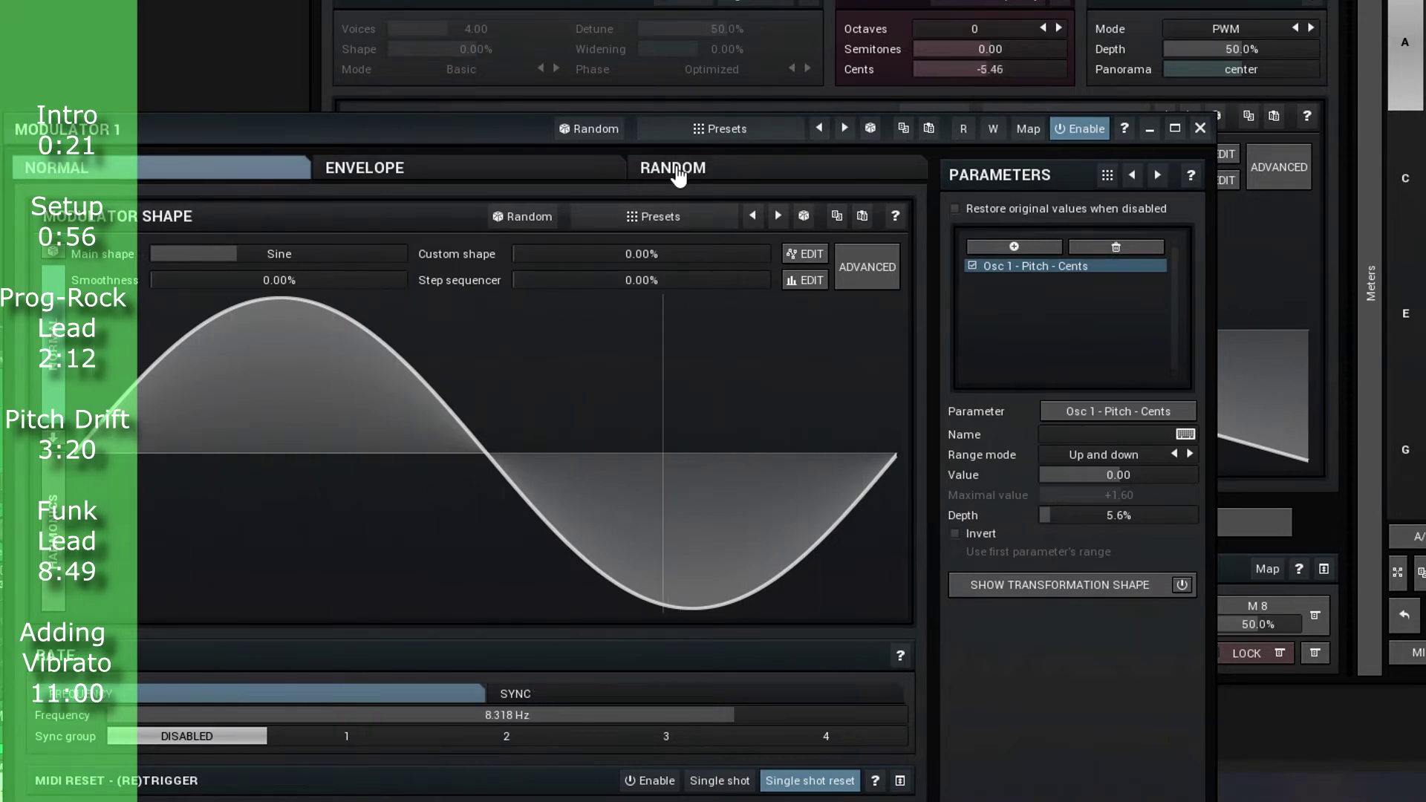
click(676, 166)
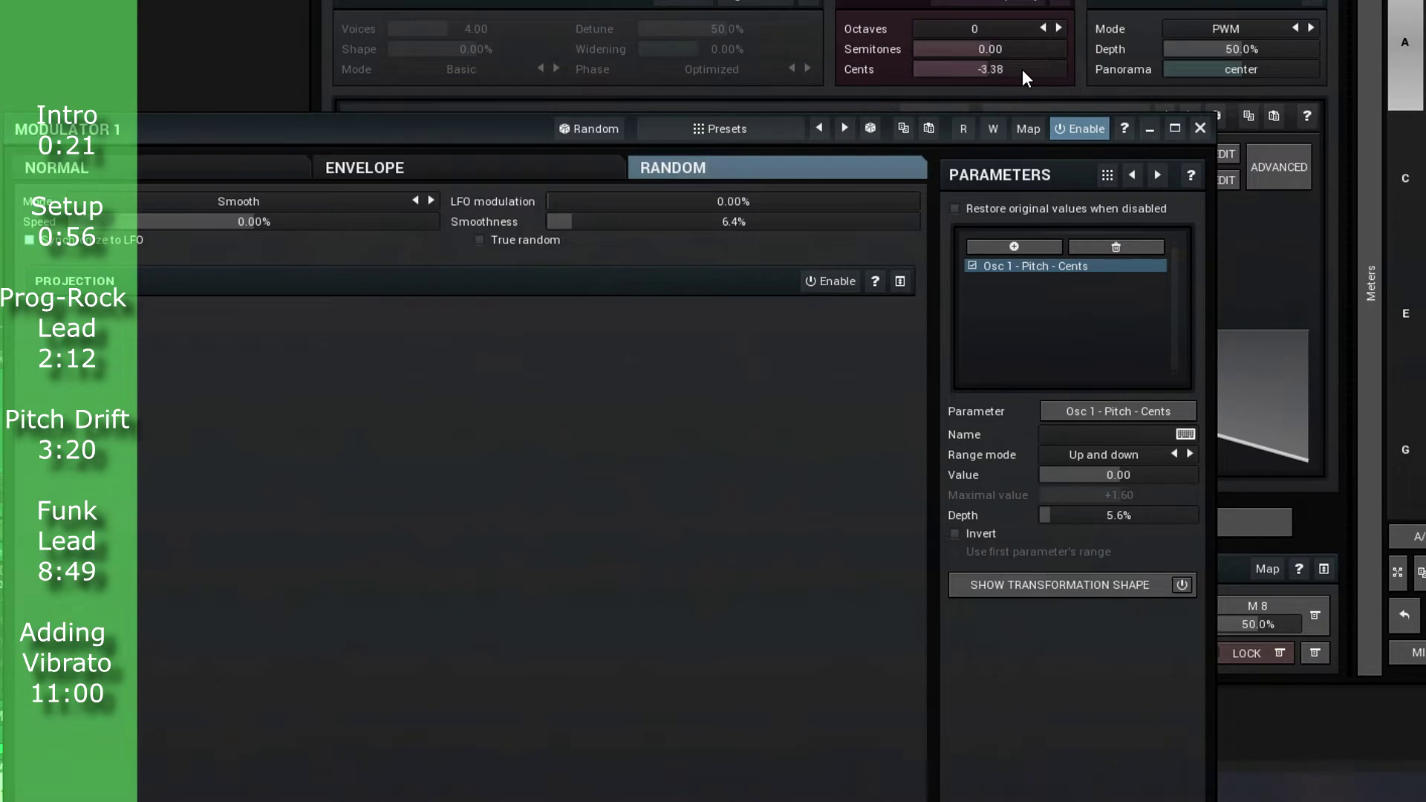
Set Modulator 1's LFO frequency to 0.4365 Hz and return to its random settings
click(192, 170)
drag(482, 719, 482, 741)
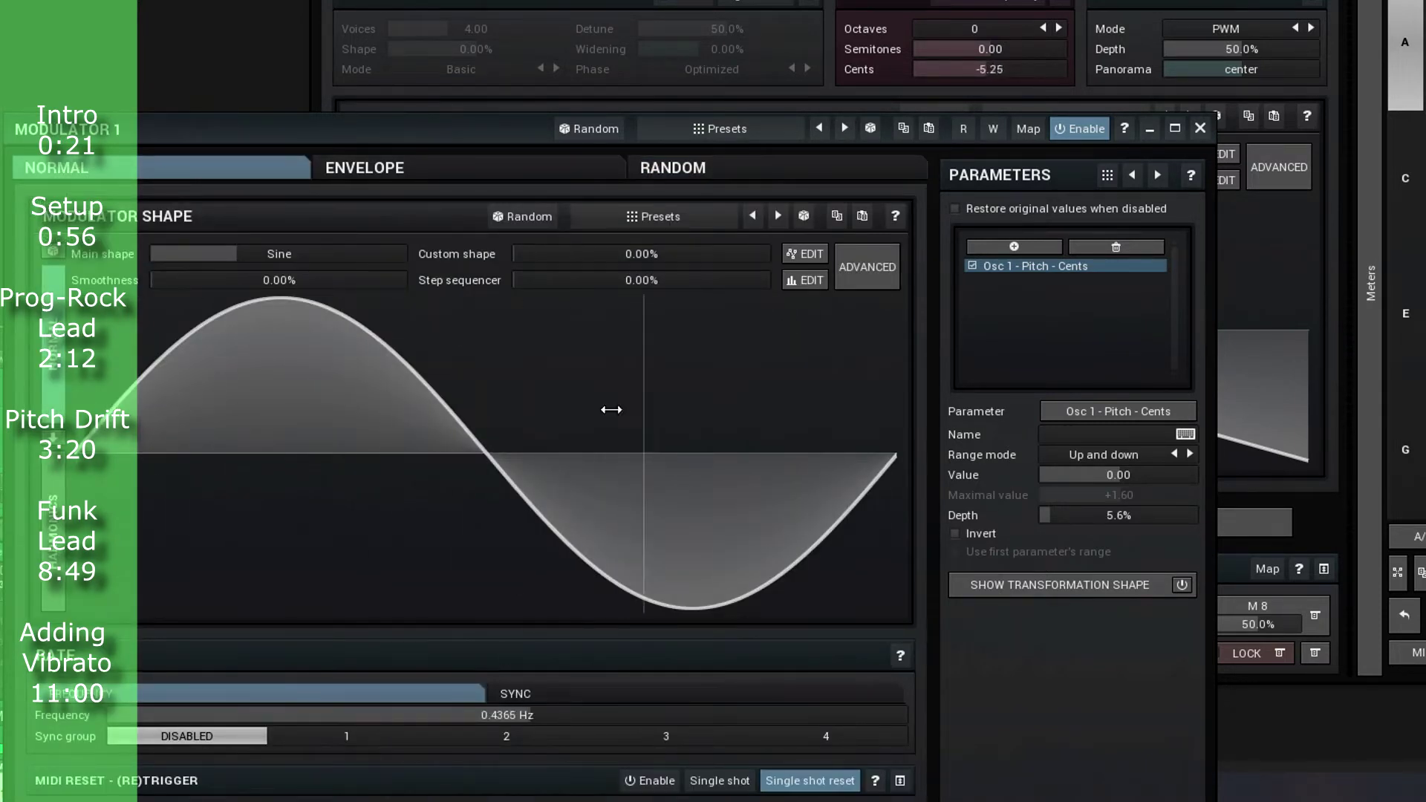
click(687, 168)
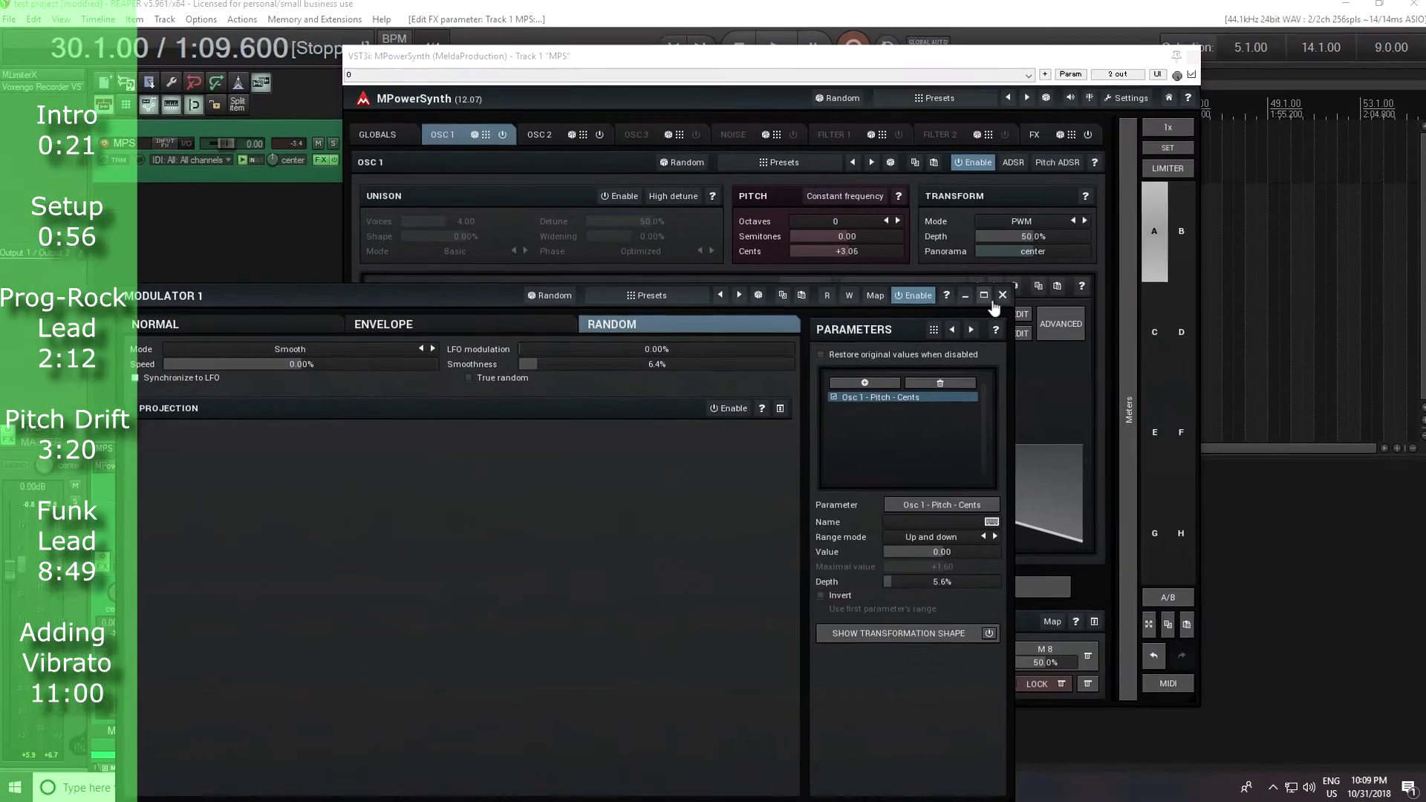
Close Modulator 1 and paste its copied settings into Modulator 2
click(1128, 189)
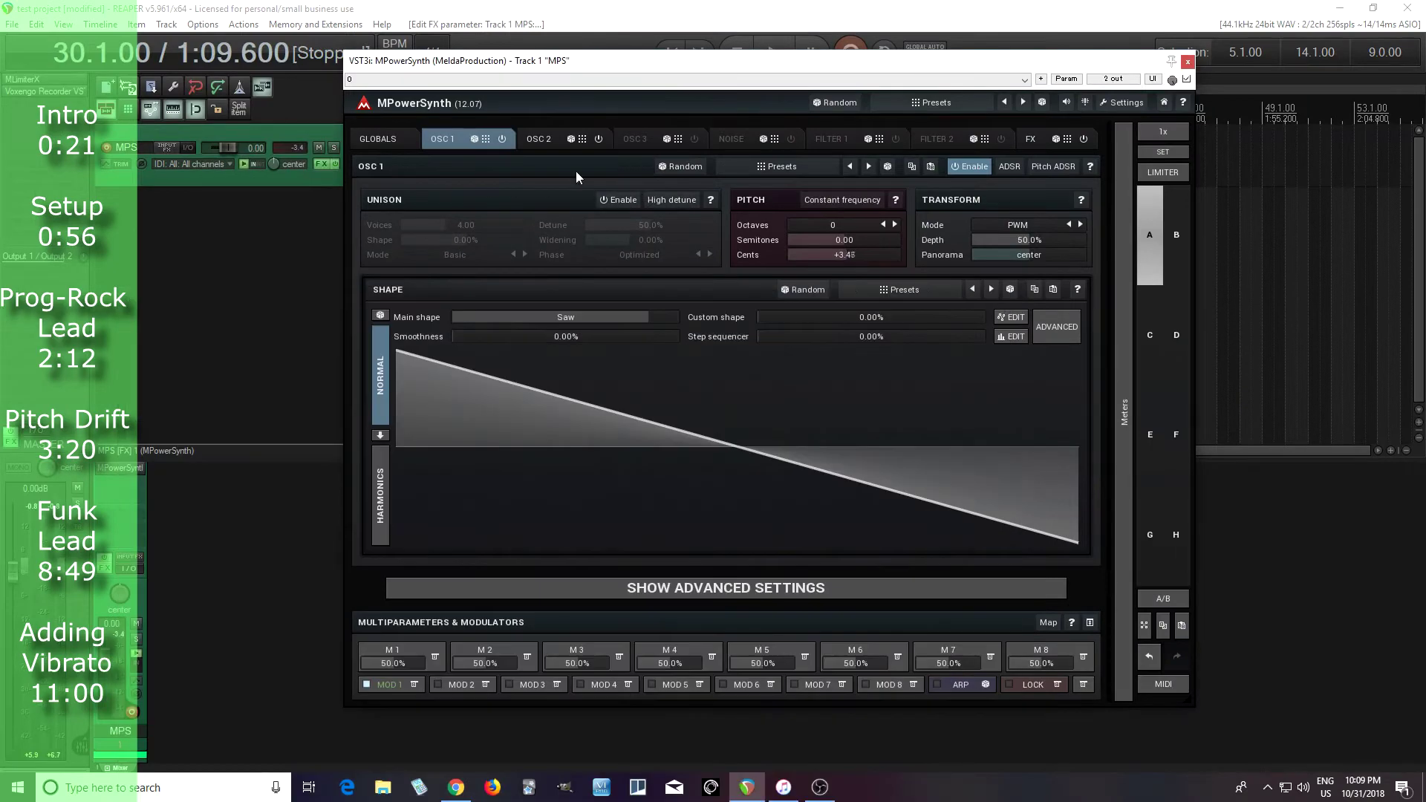
click(462, 685)
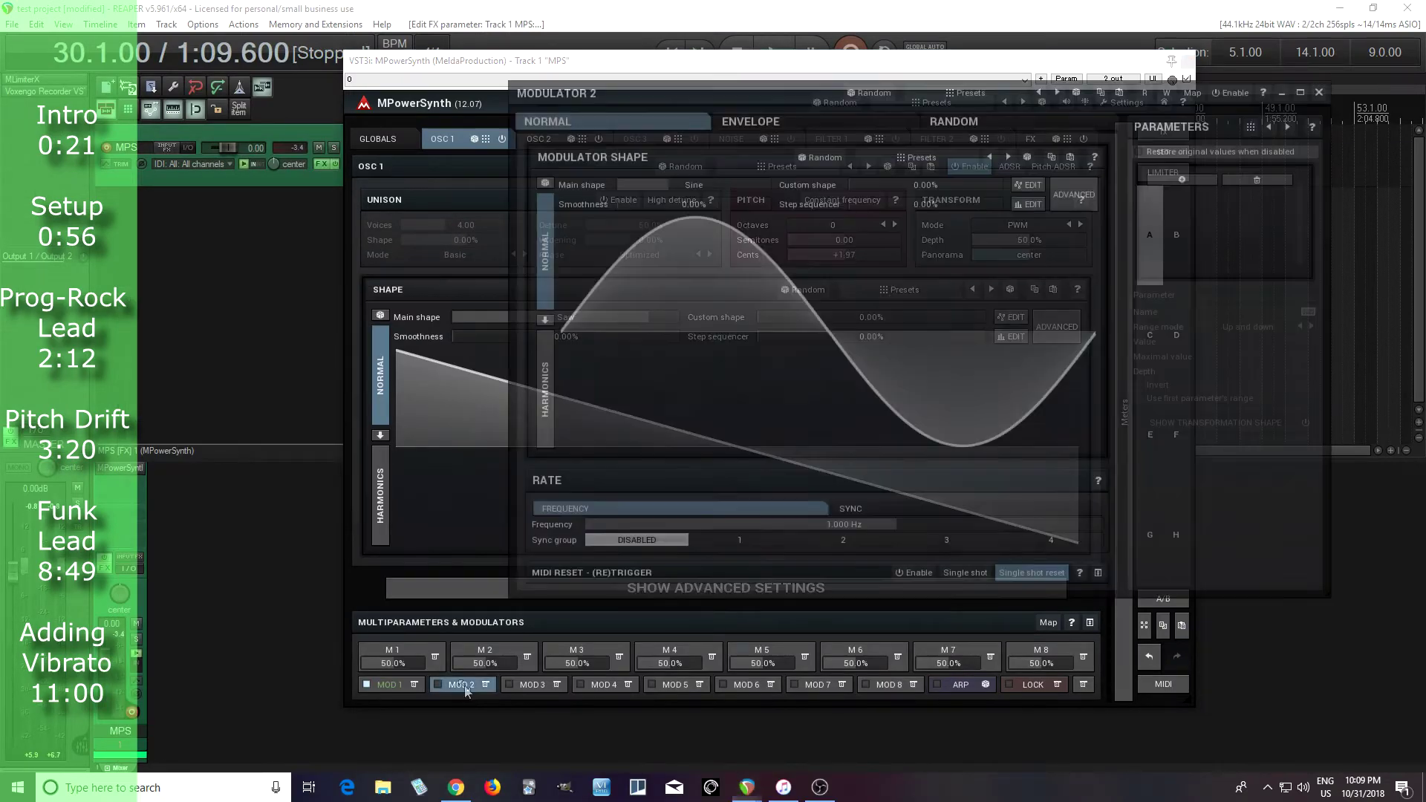
click(1120, 93)
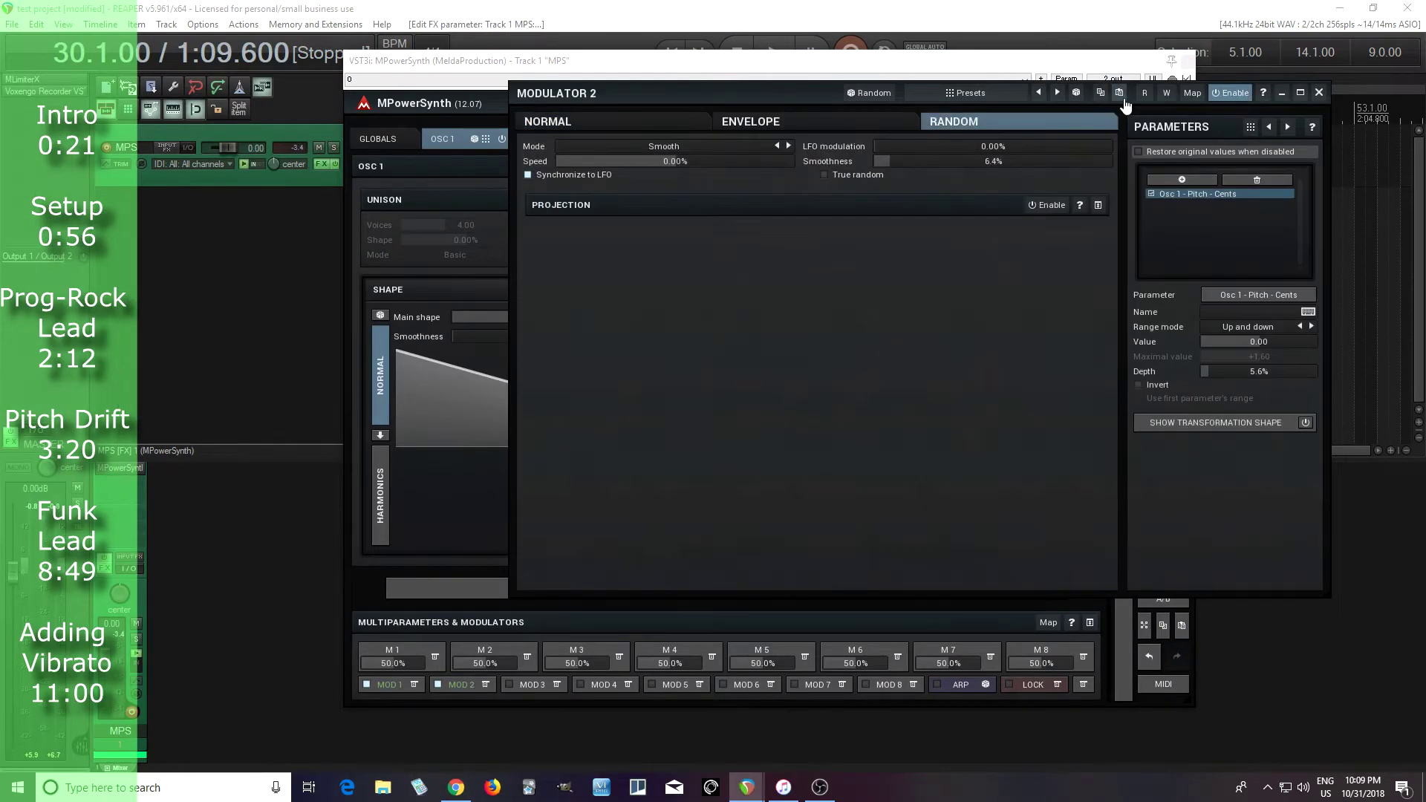
Reassign Modulator 2 to OSC 2's pitch Cents and set its random speed to 16.0% and smoothness to 10.8%
double_click(1209, 194)
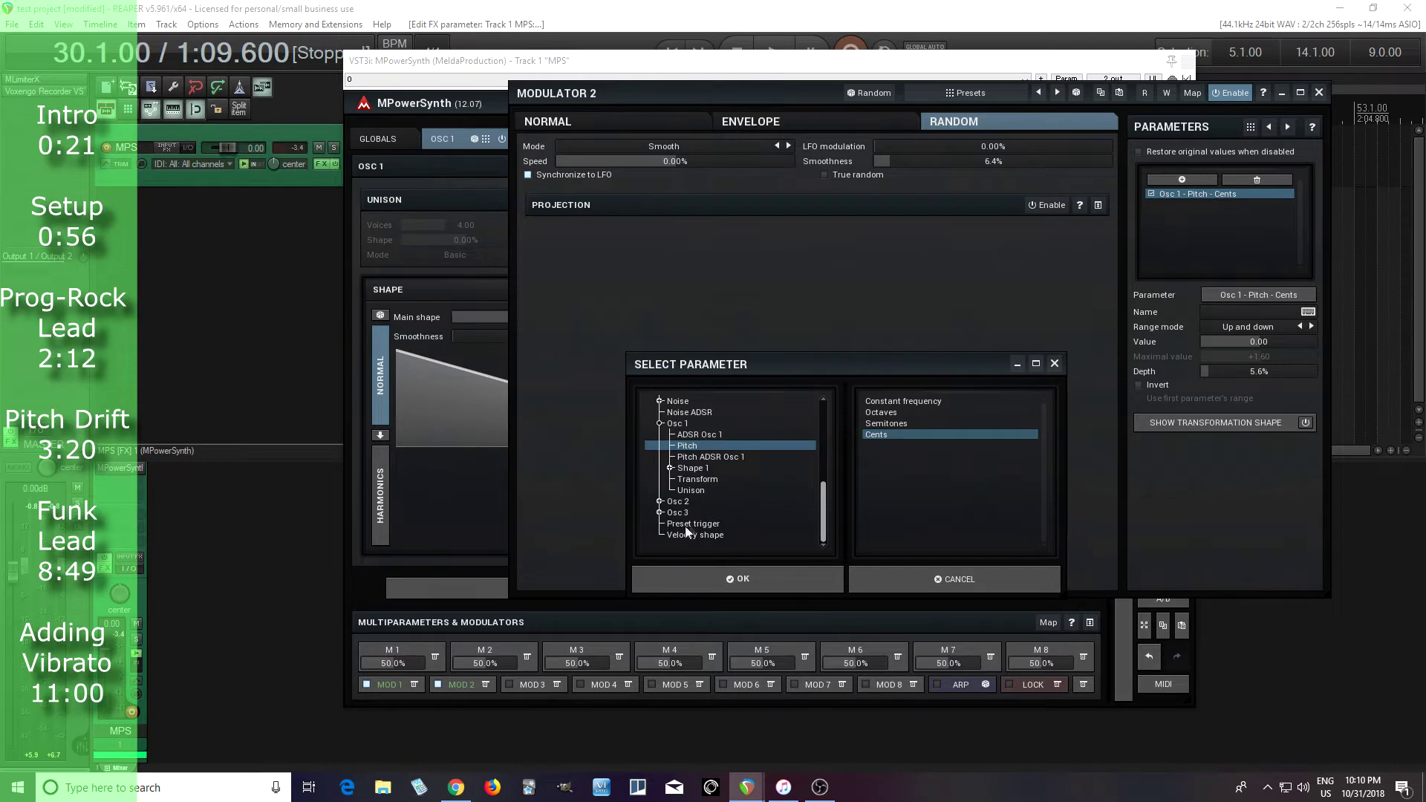
click(661, 503)
click(680, 502)
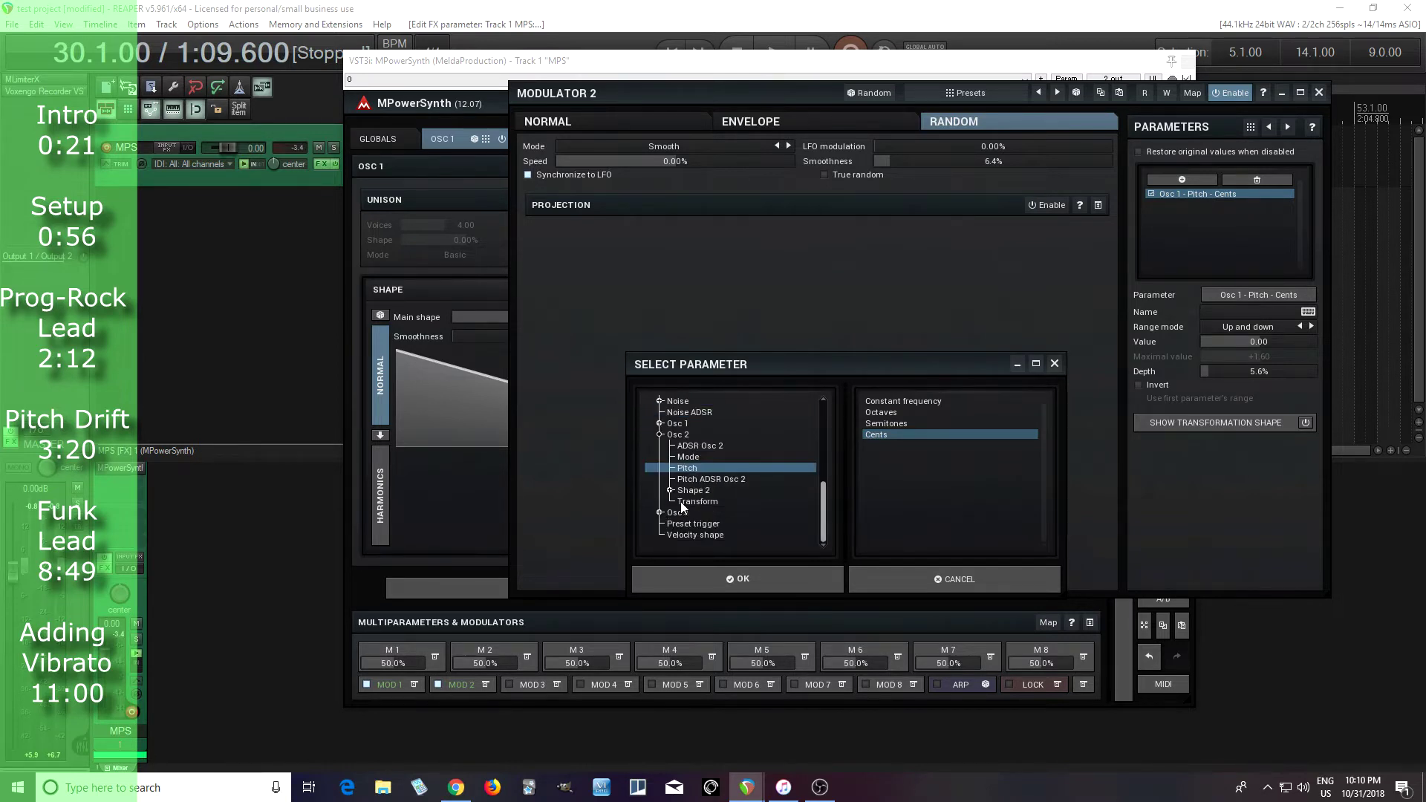
click(782, 586)
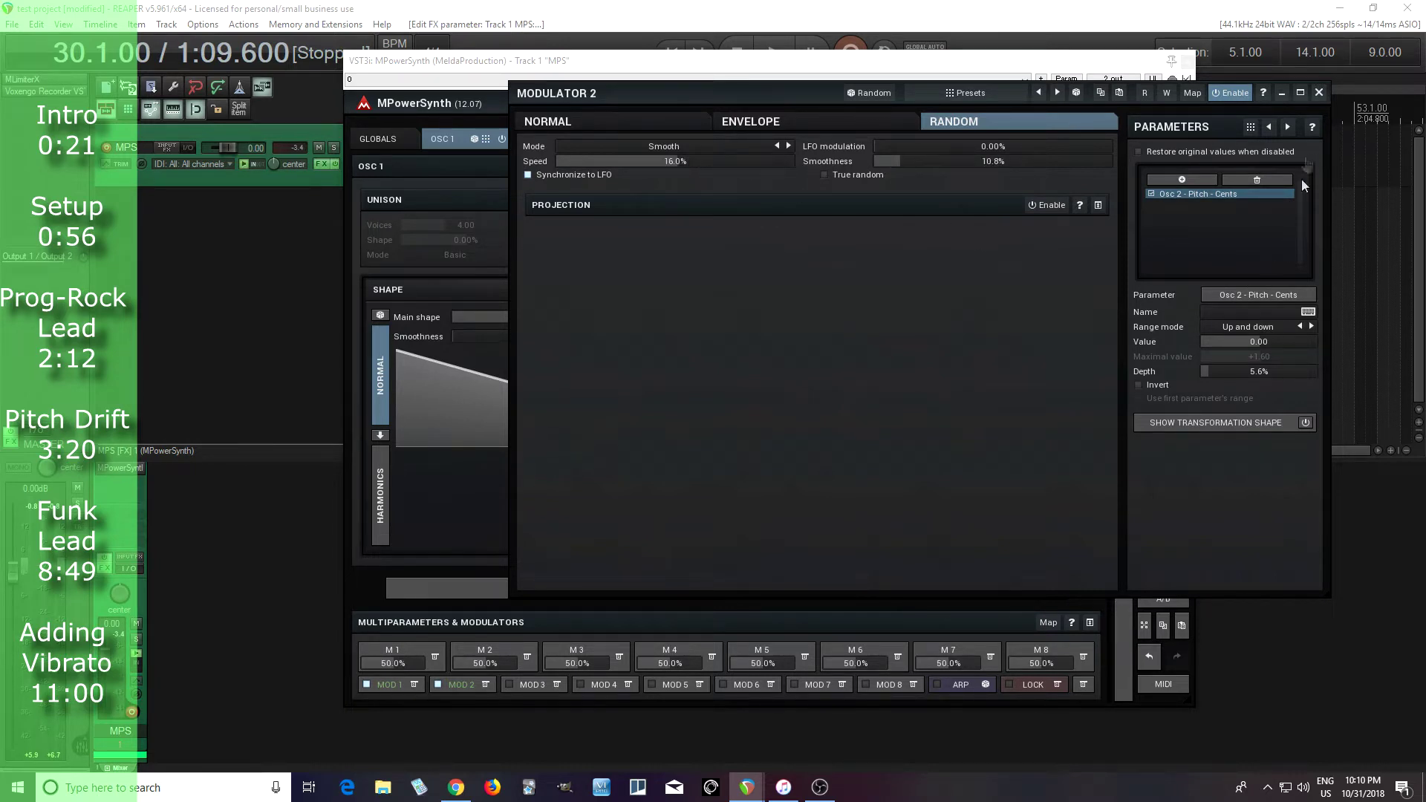
click(1319, 92)
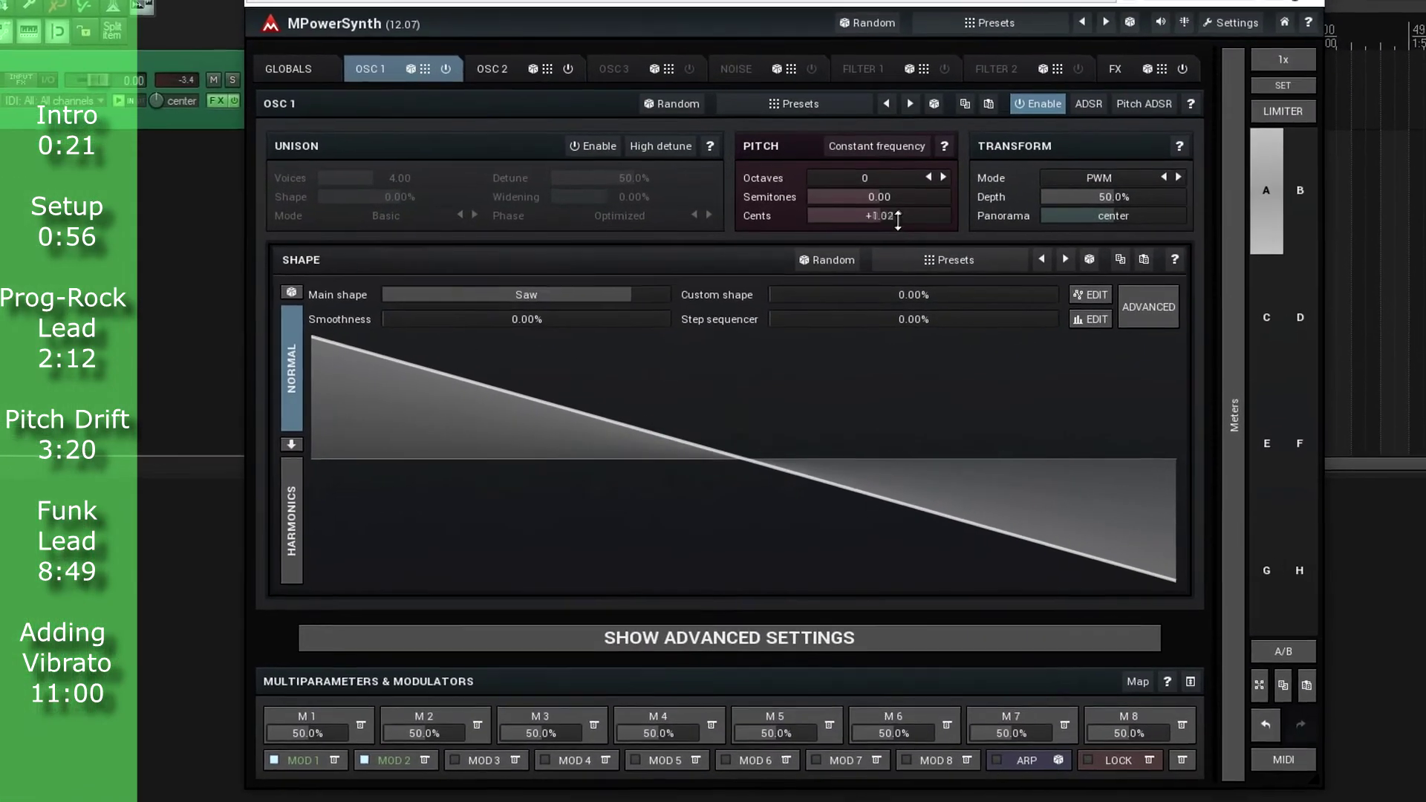
Compare the modulated pitch cents of OSC 1 and OSC 2
drag(867, 251, 904, 223)
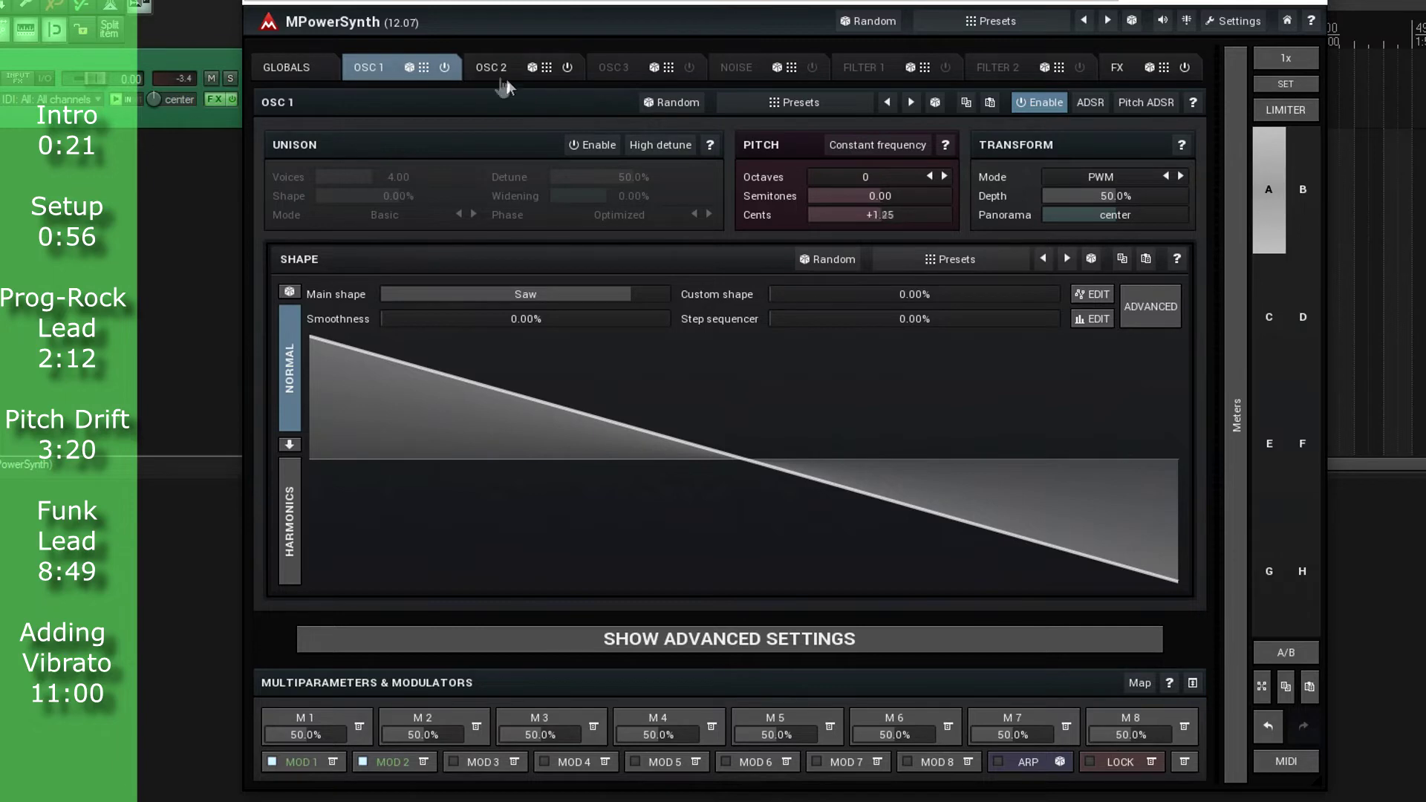
click(499, 74)
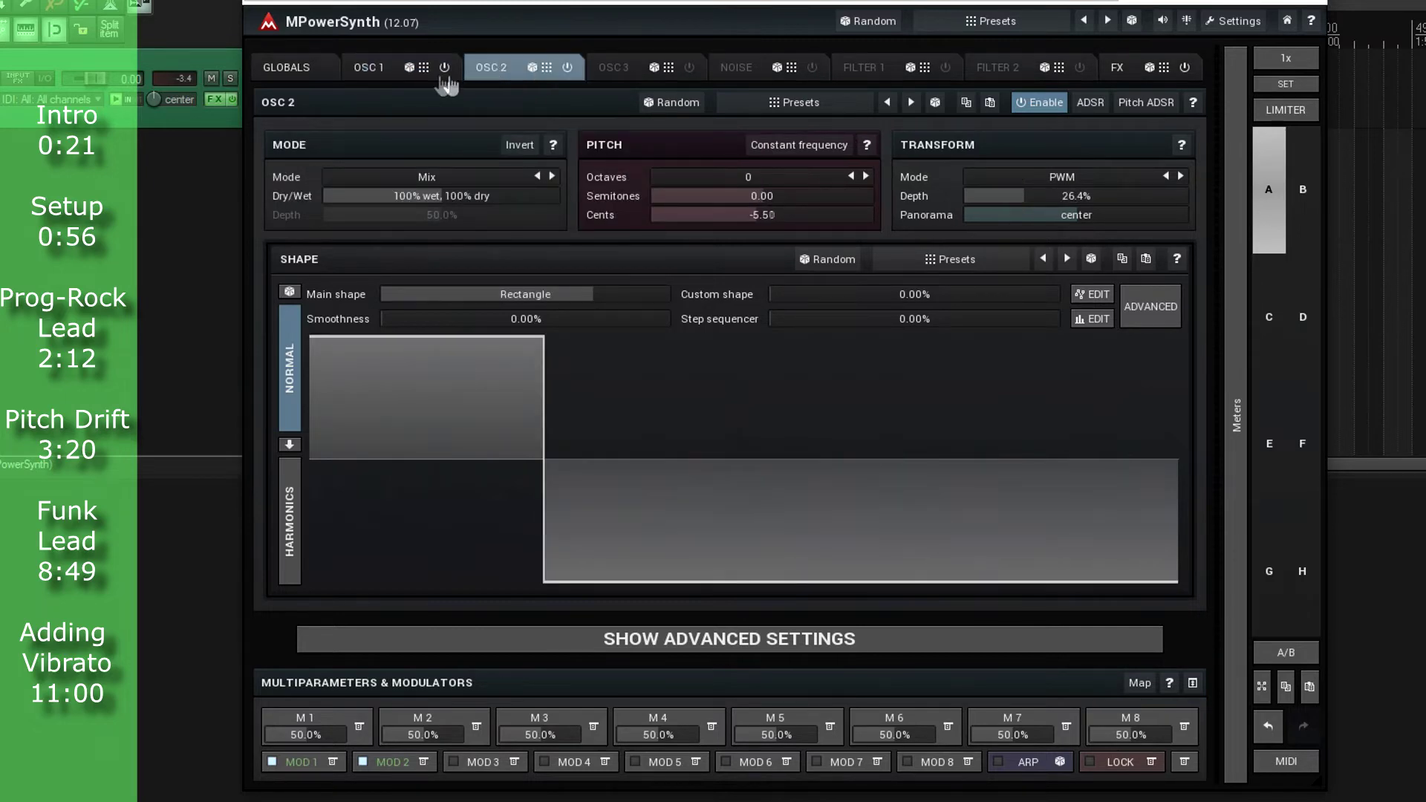
click(378, 71)
click(484, 76)
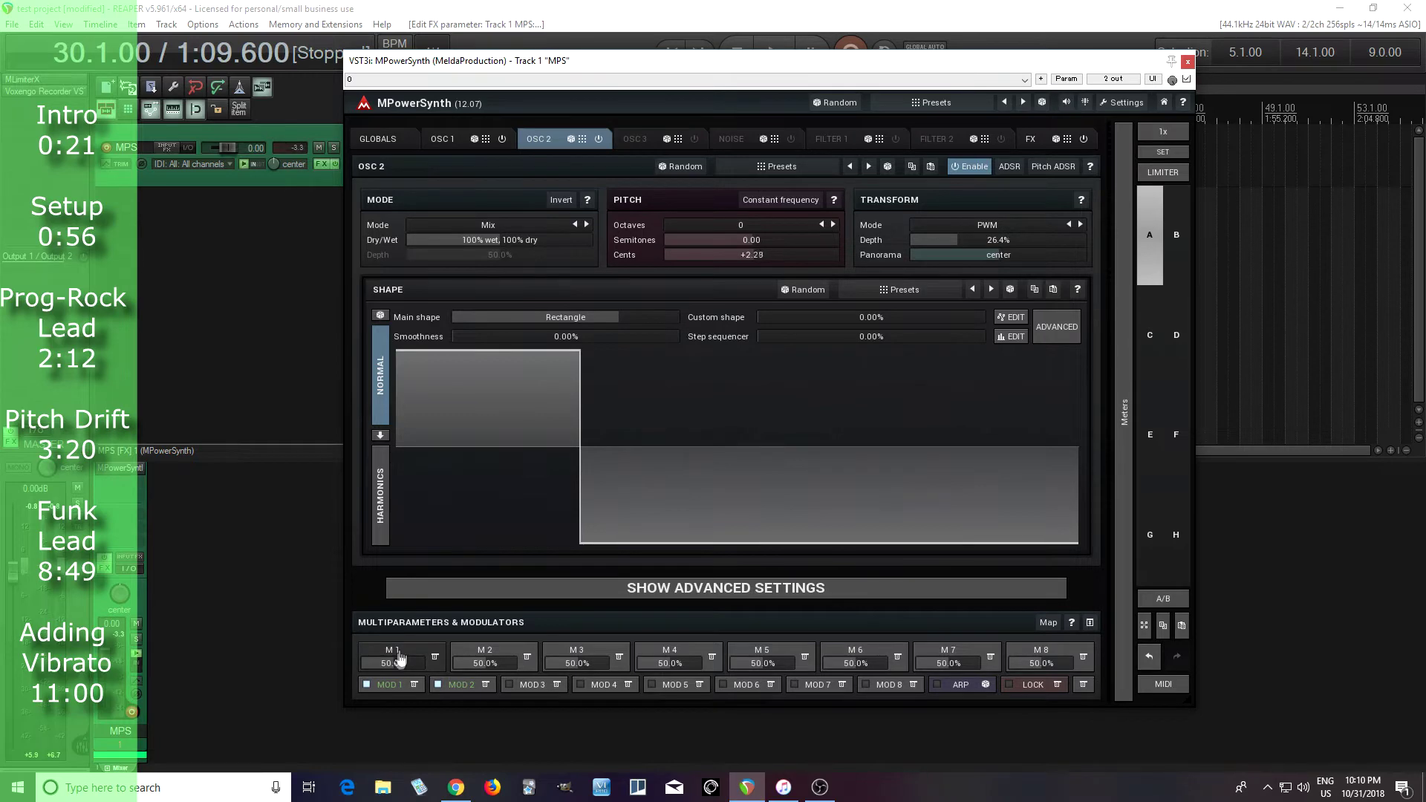
Start a clear-and-learn for multiparameter M 1 and sweep Modulator 1's depth to attach it
click(391, 685)
drag(468, 283, 799, 73)
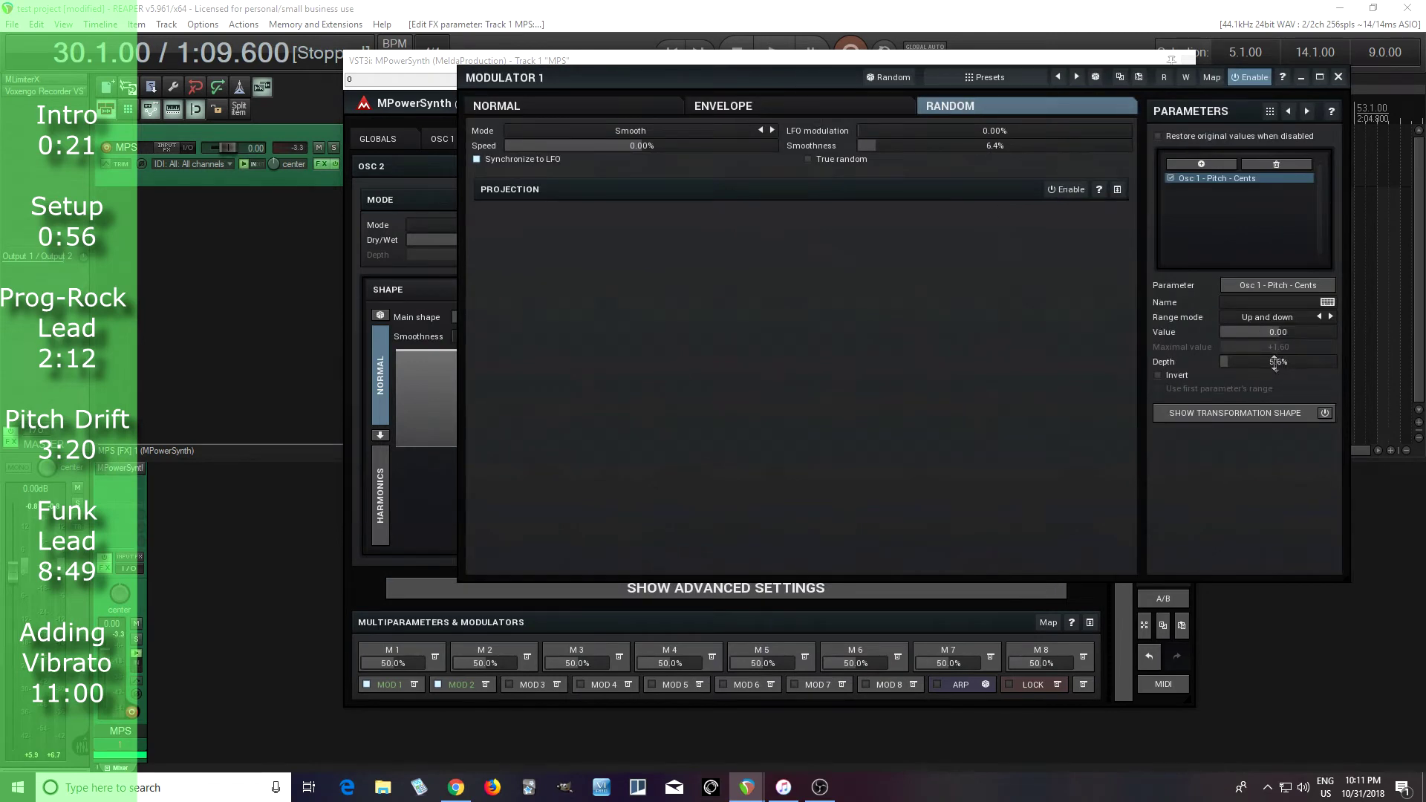
click(434, 656)
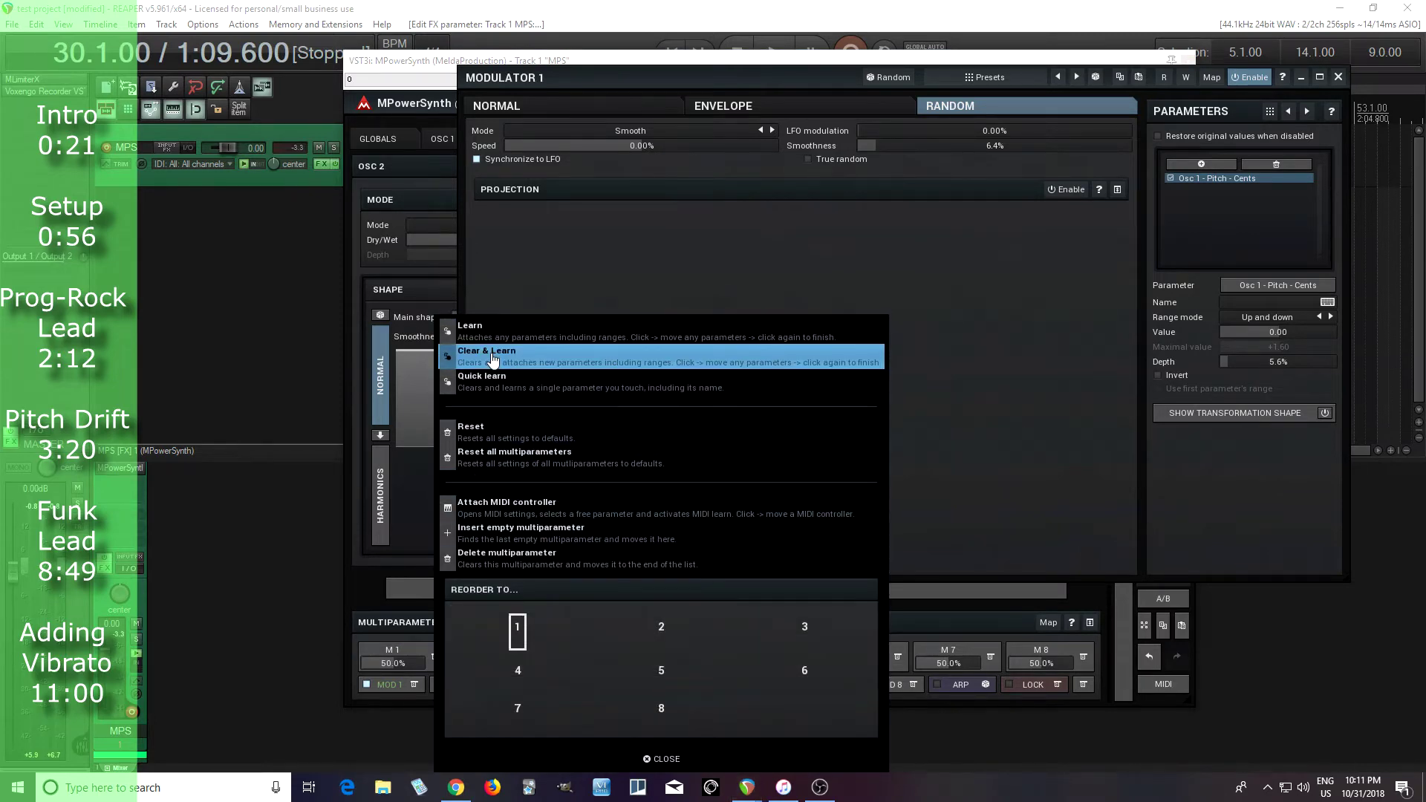
click(493, 358)
drag(1227, 364, 1218, 375)
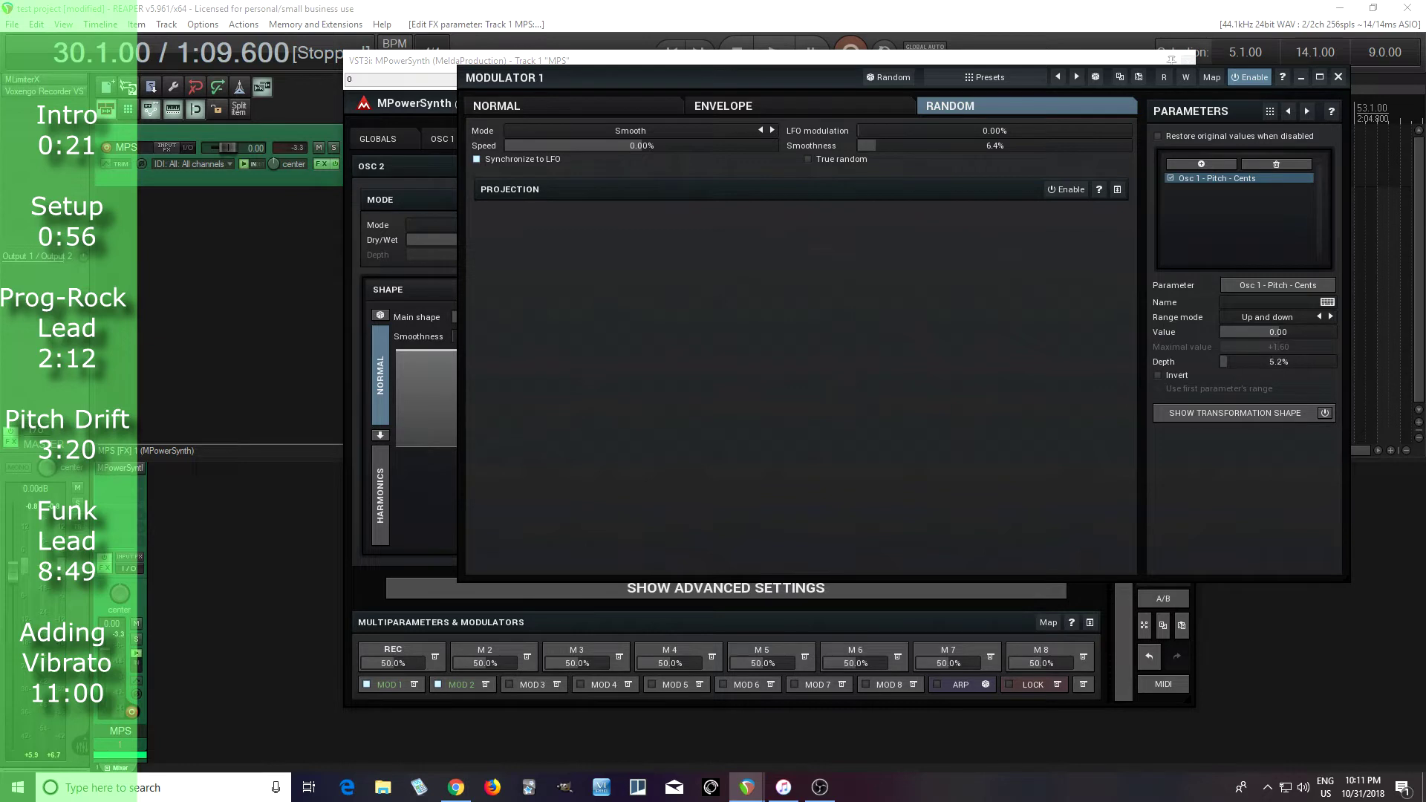
Attach Modulator 2's depth to M 1 by raising it to 11.2%, finish learning, and close both modulators
click(462, 688)
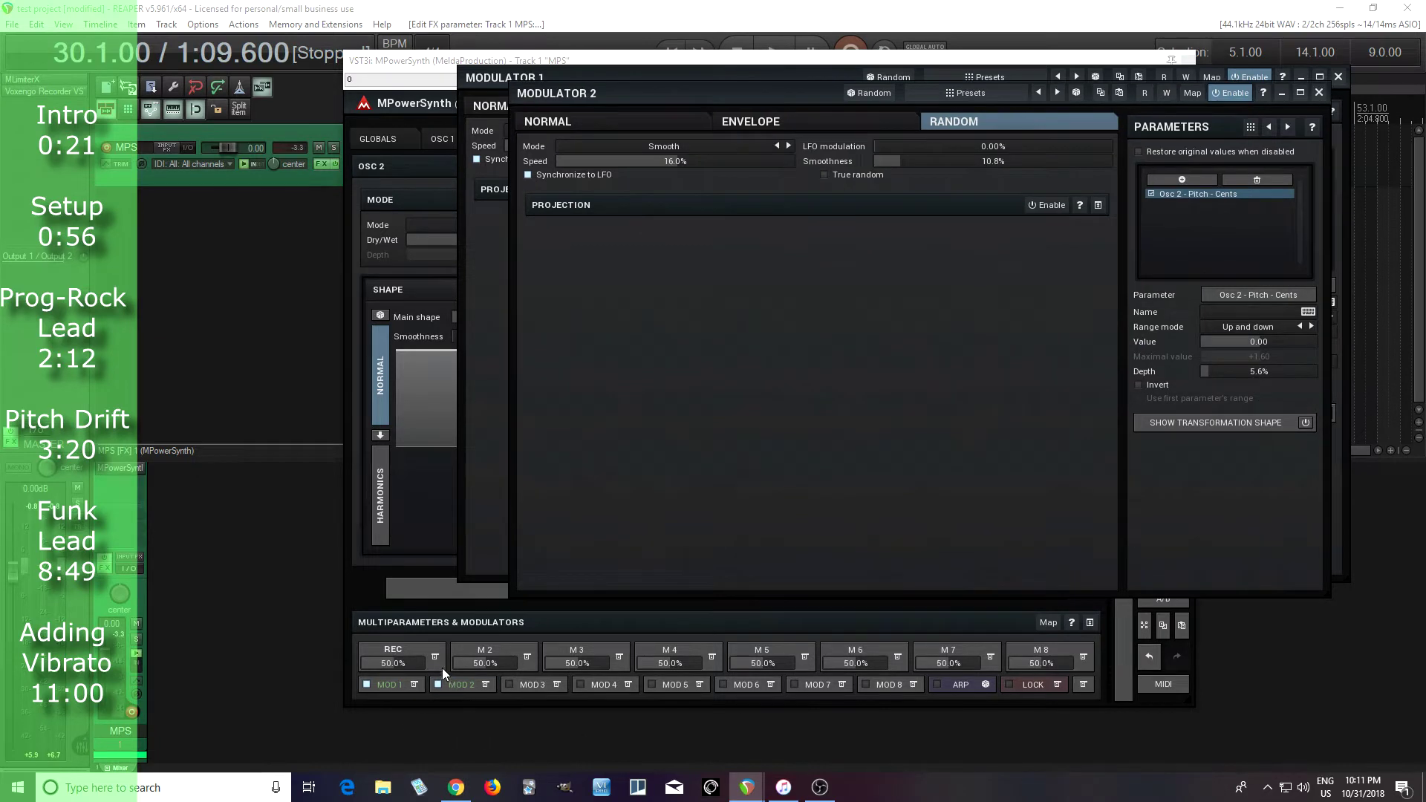
drag(1242, 371, 1242, 354)
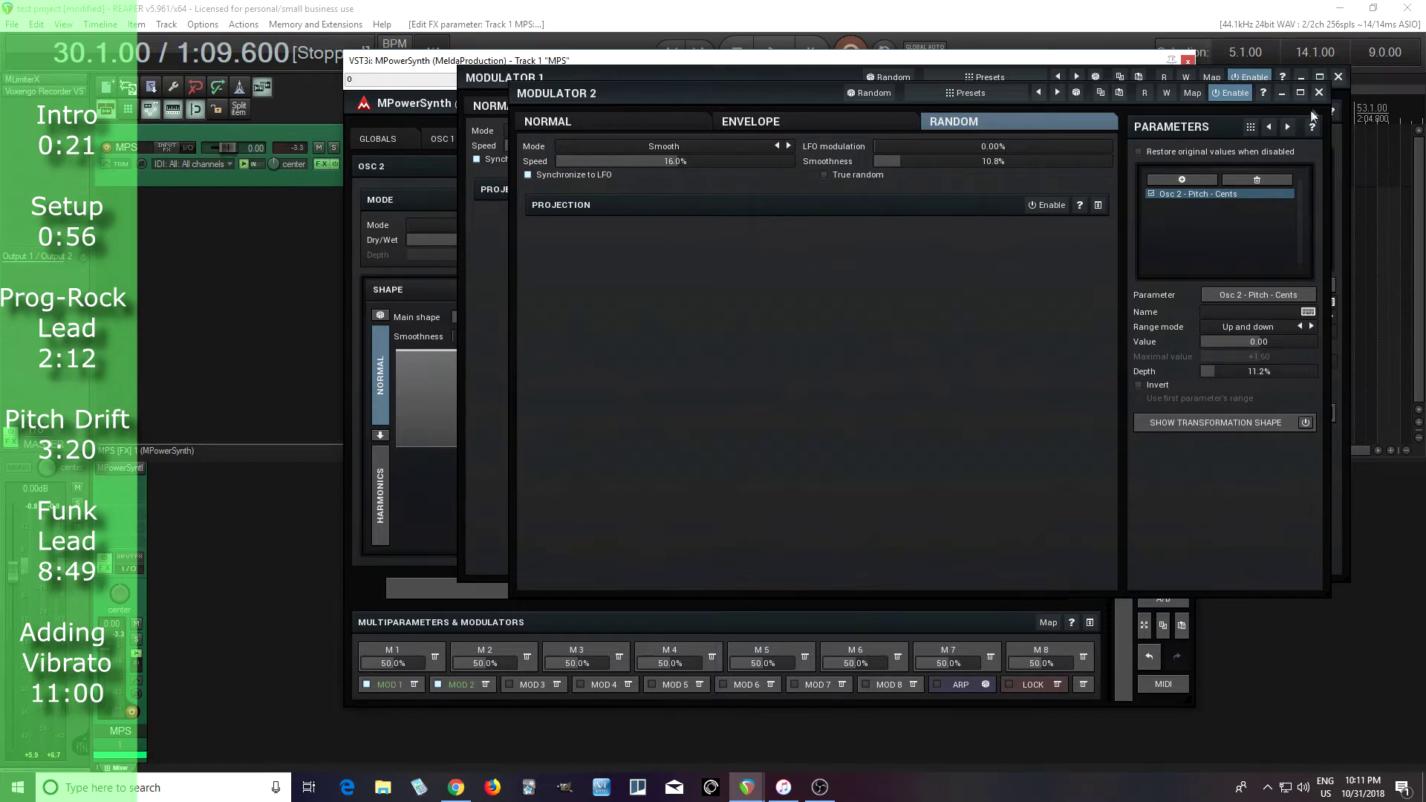
click(1319, 92)
click(1339, 77)
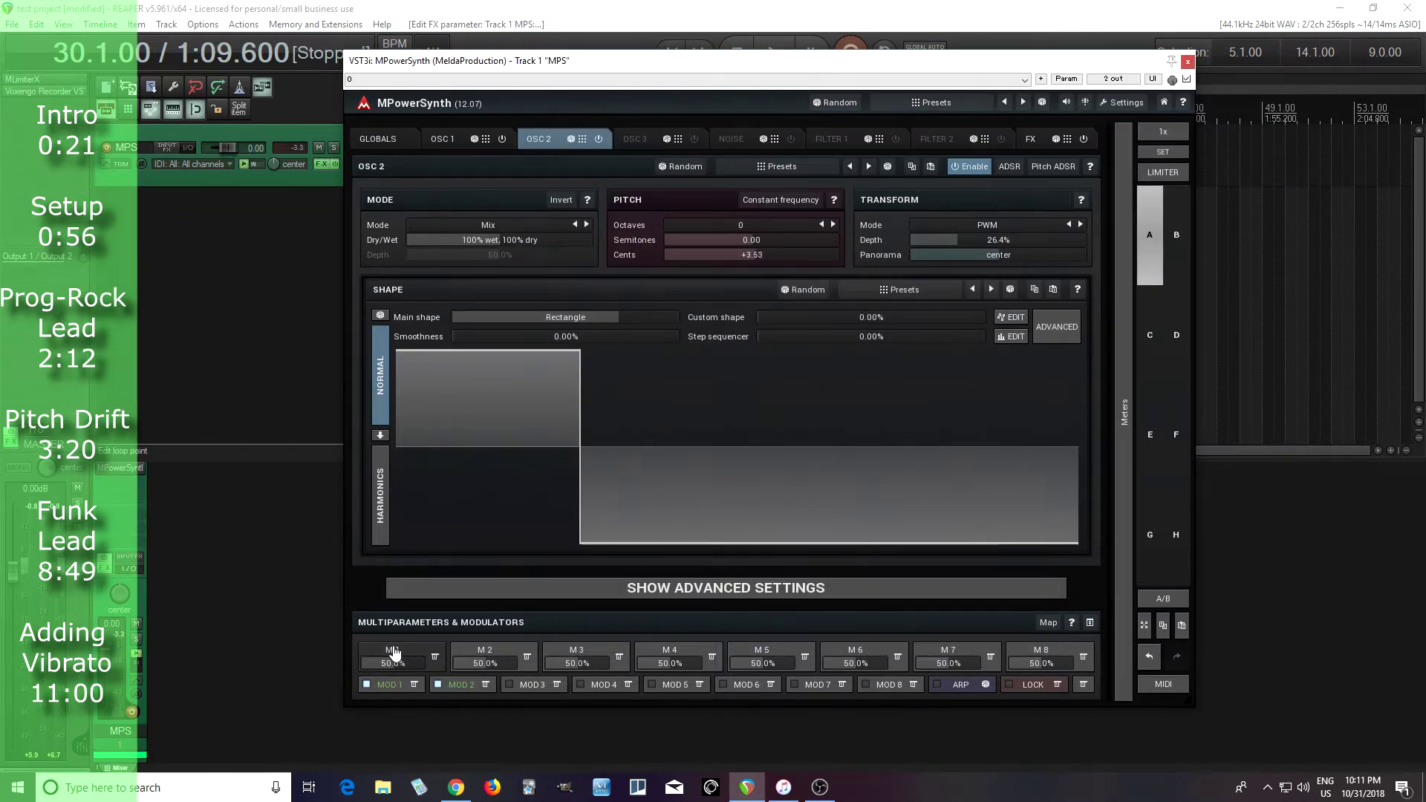
Name multiparameter 1 "drift", set its Mod 1 range's maximal value to 25.2%, and review the Mod 2 range entry
click(392, 651)
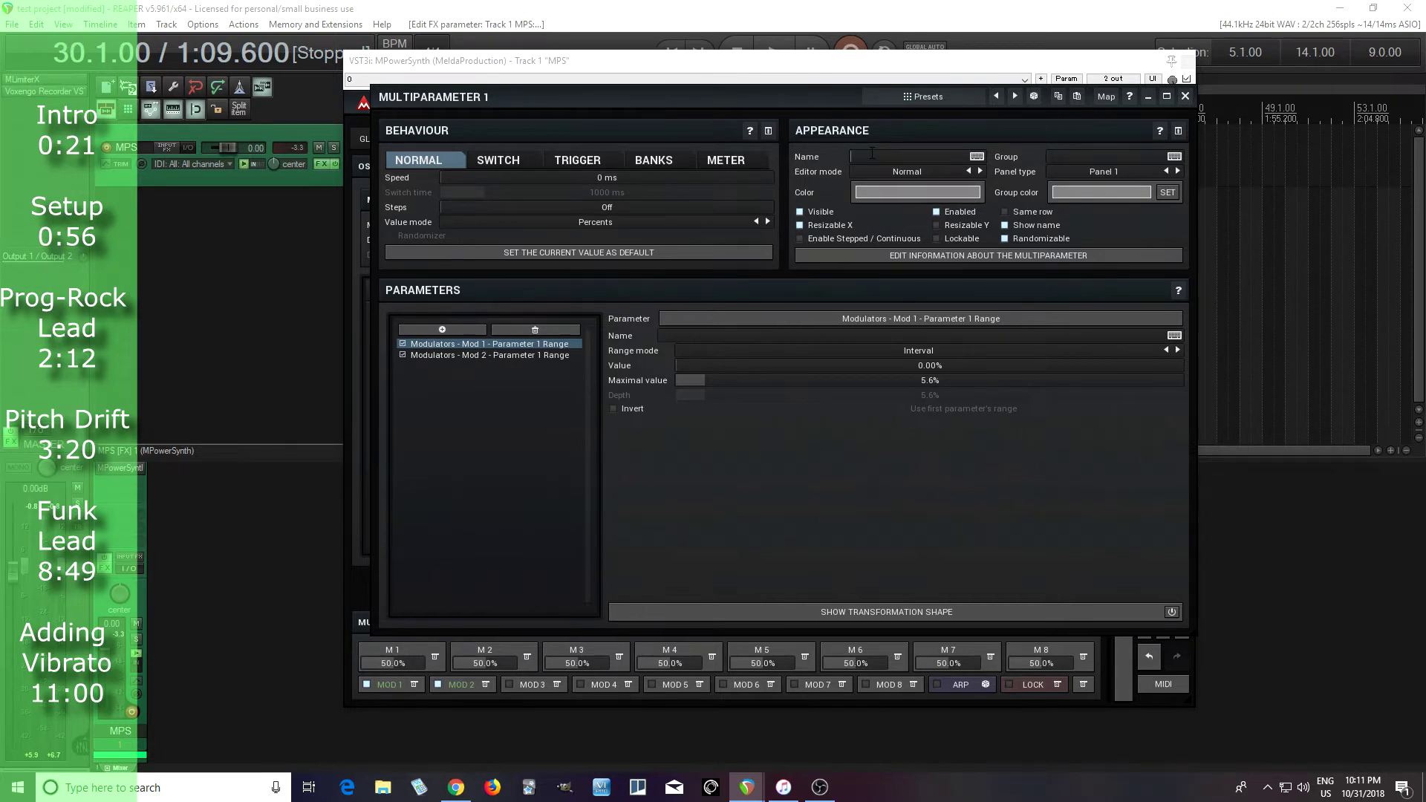
text(drift)
drag(723, 380, 722, 349)
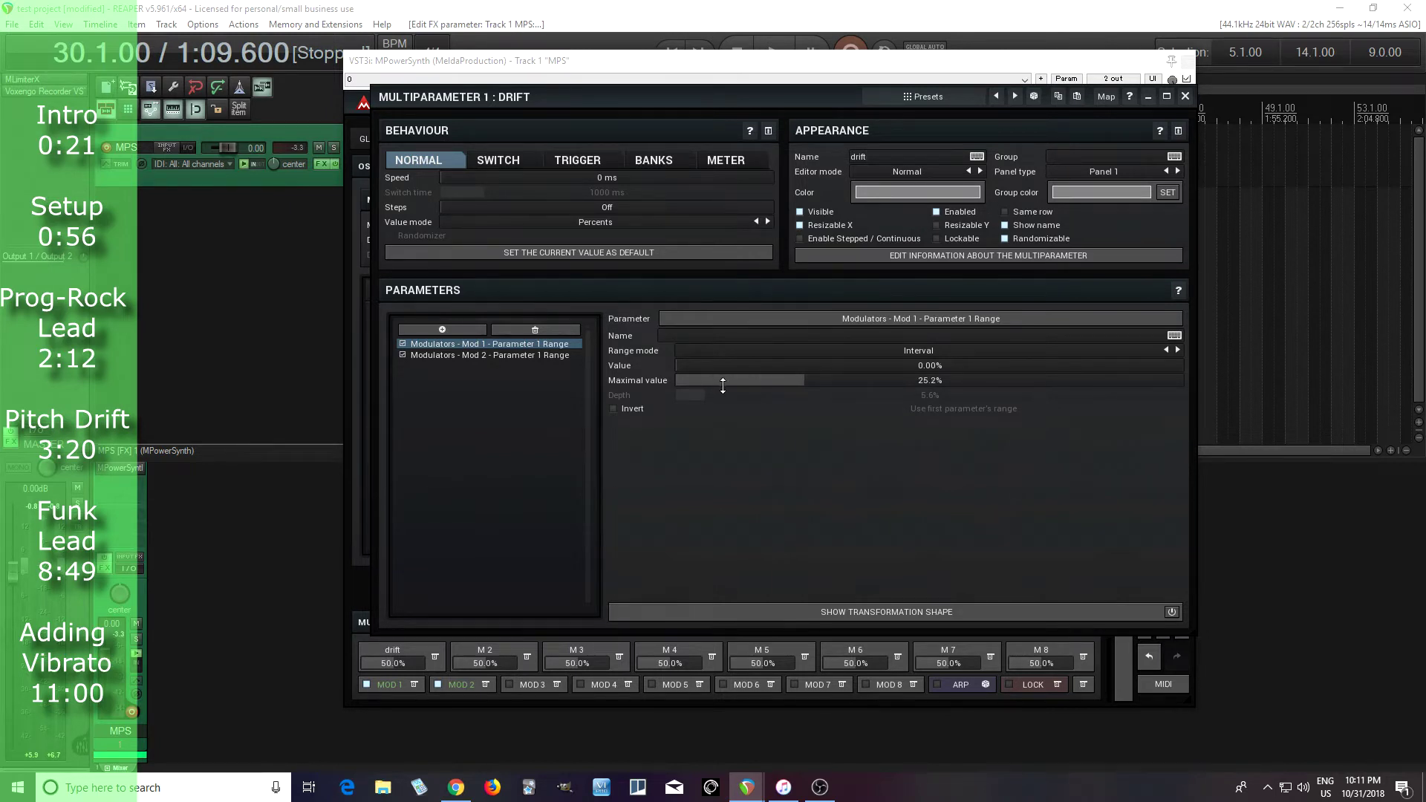
click(550, 356)
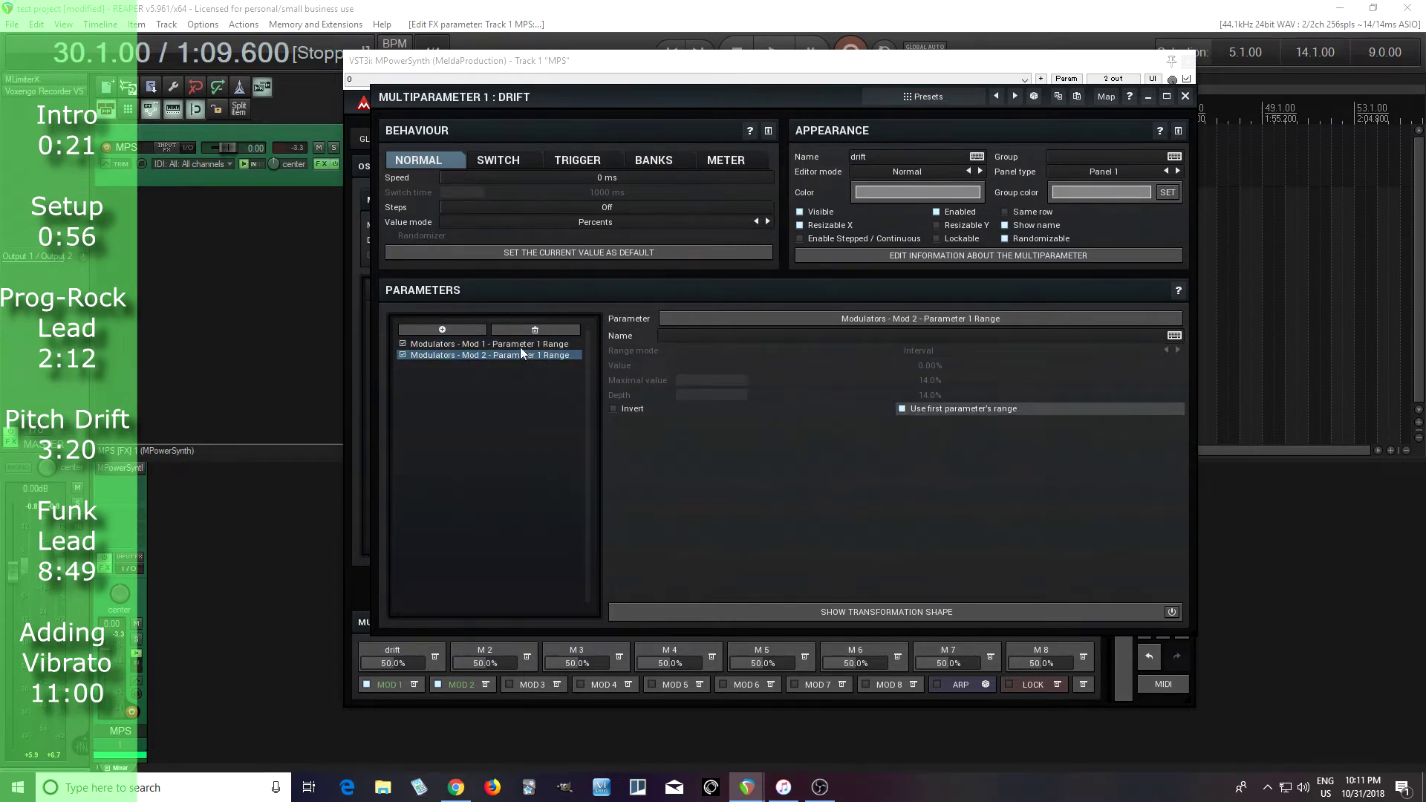
click(546, 344)
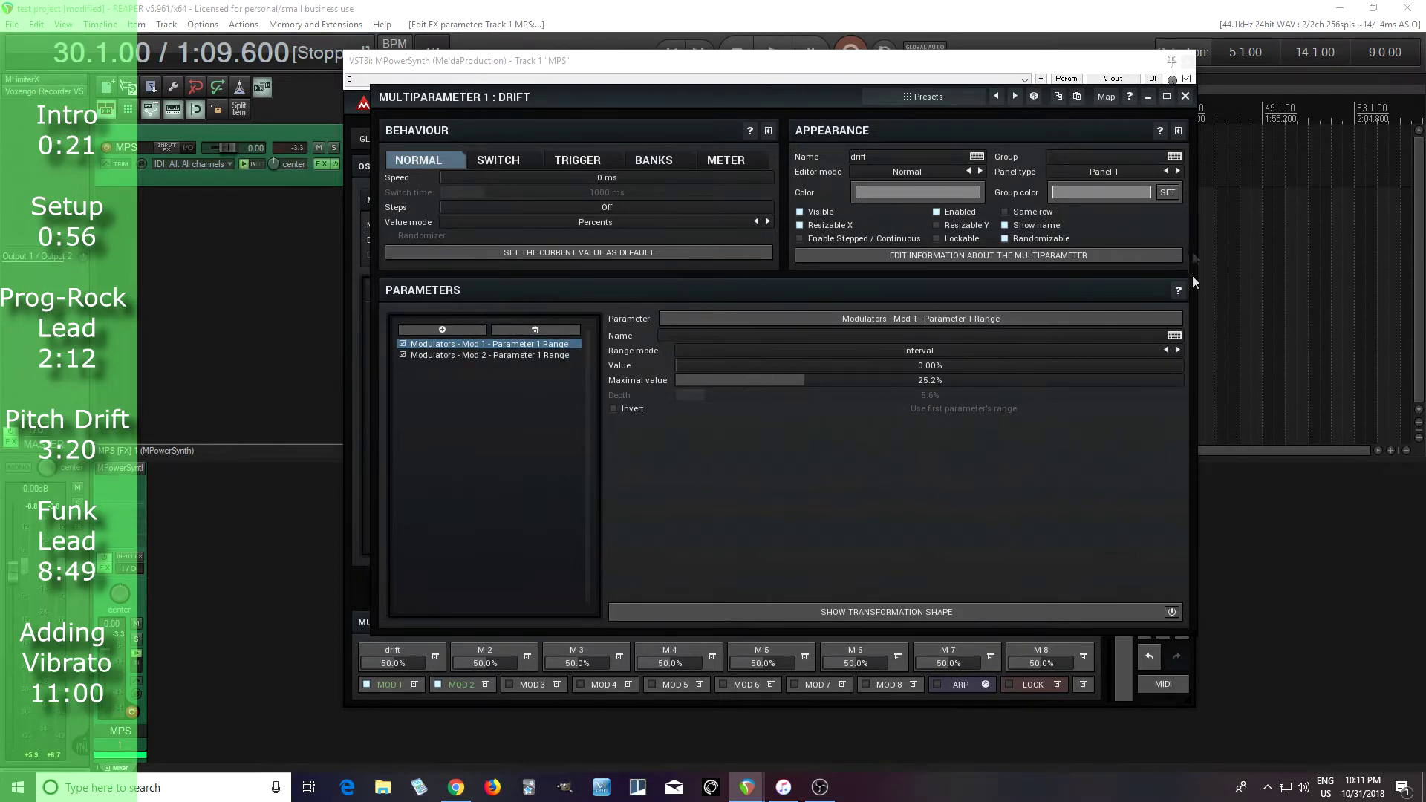
click(1185, 96)
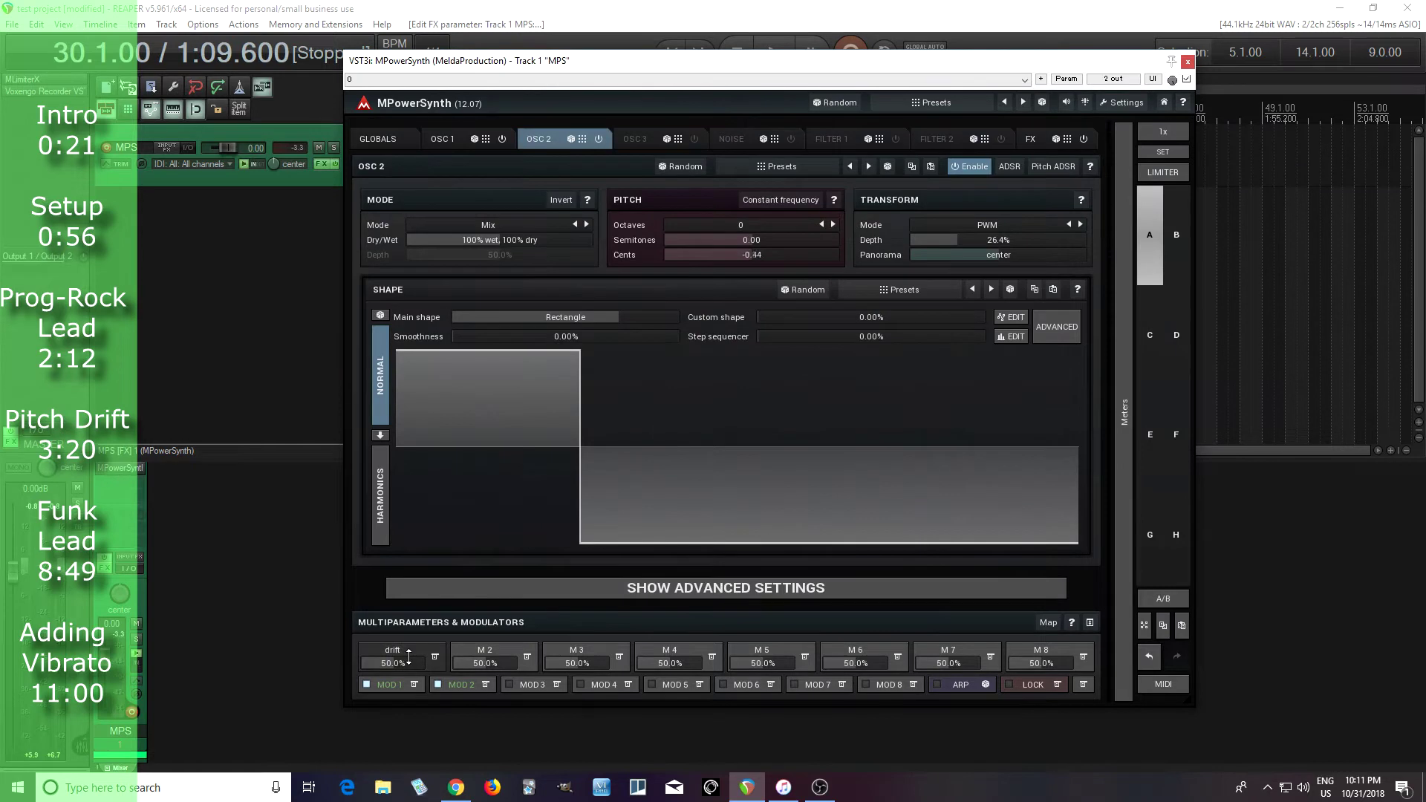
Audition the drift multiparameter at 100%, 0%, 20.0% and 16.8% while watching the oscillator cents, and set it to 23.2%
drag(409, 657, 409, 620)
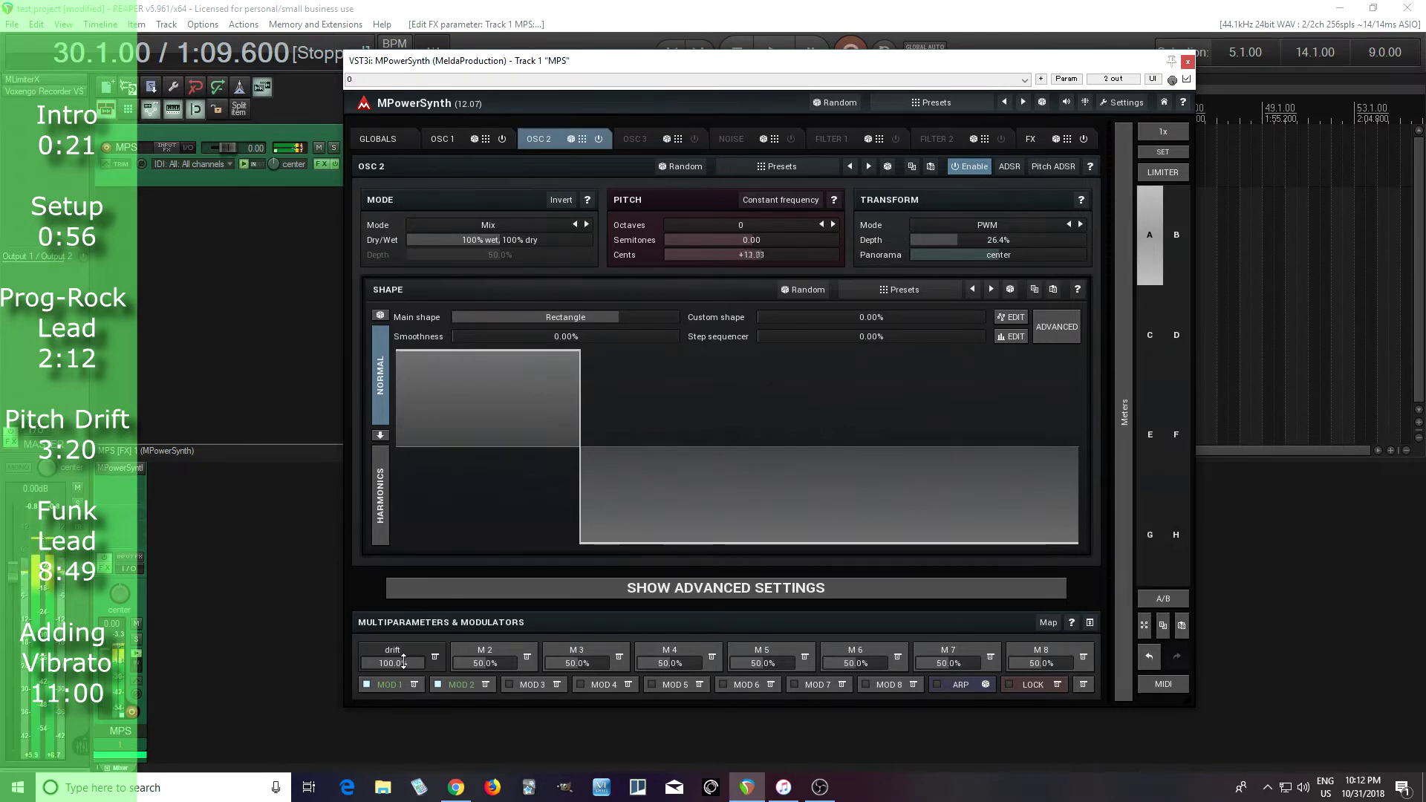
drag(404, 661, 404, 735)
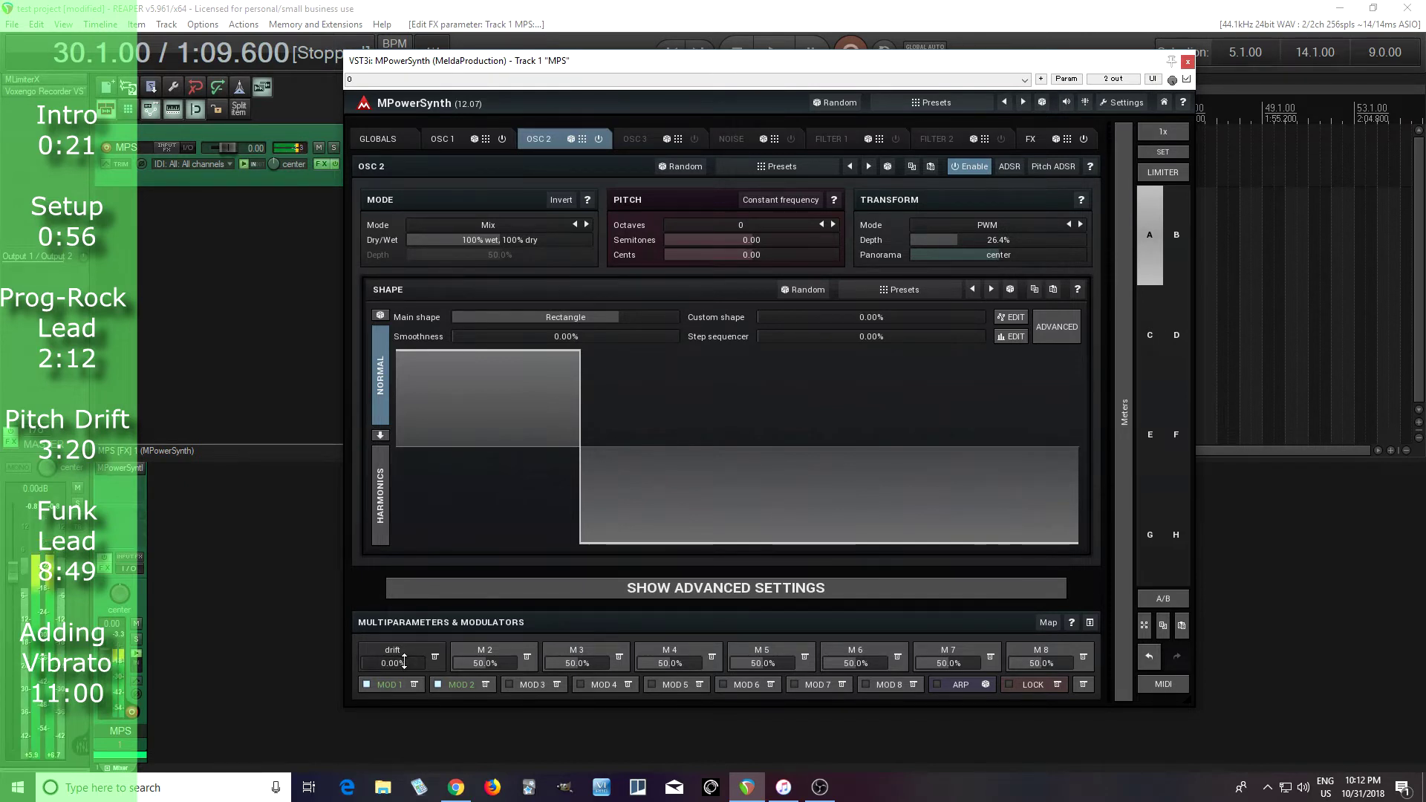
click(454, 141)
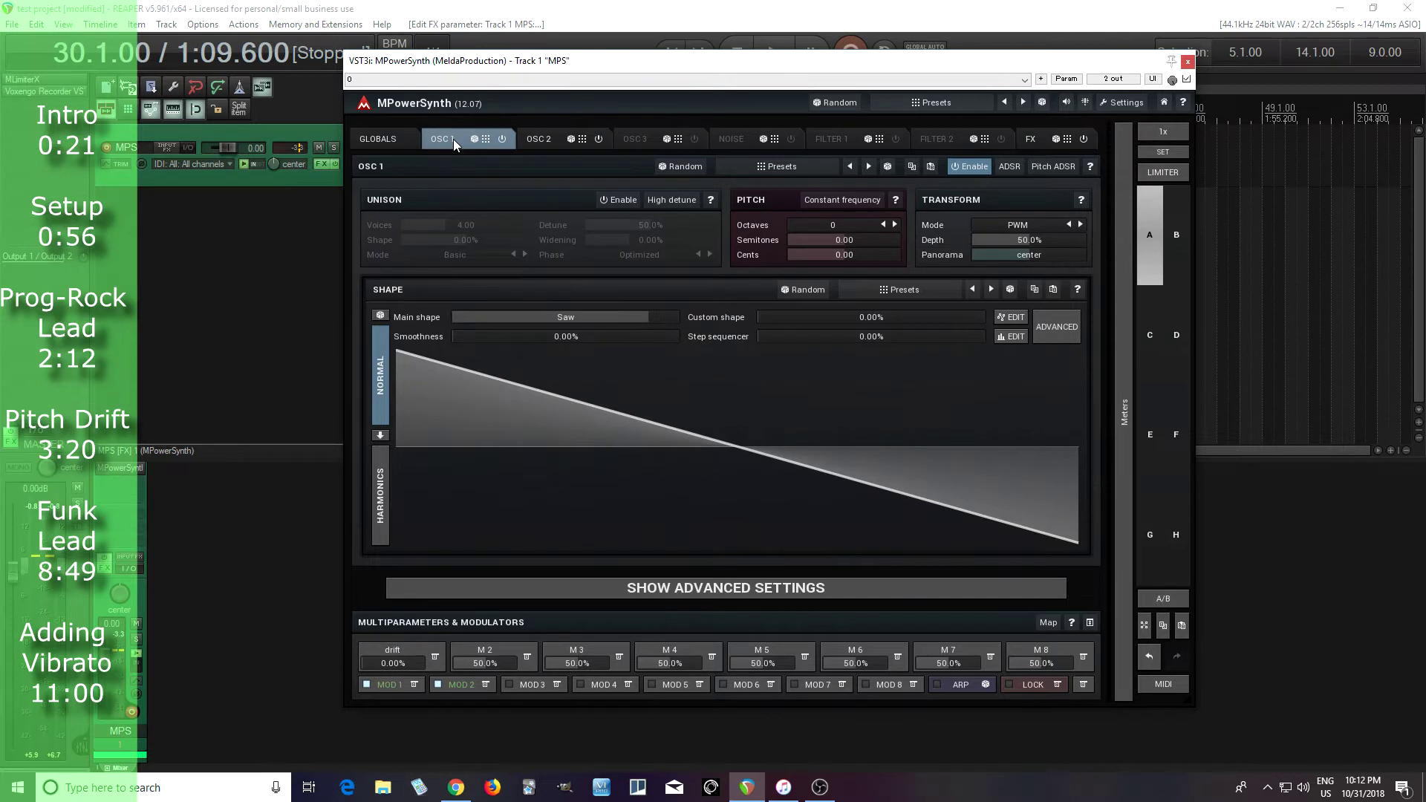
drag(394, 662, 434, 640)
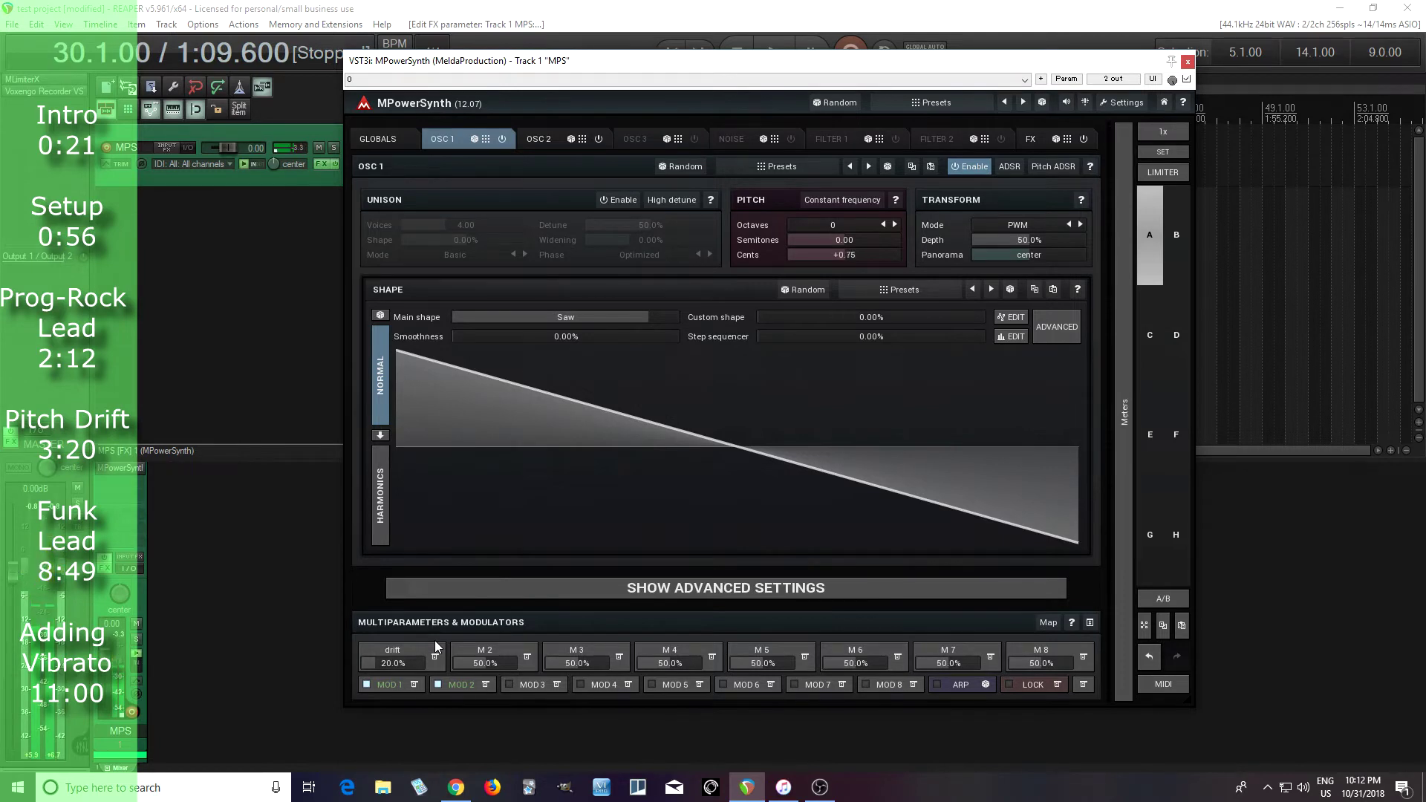
drag(416, 659, 416, 663)
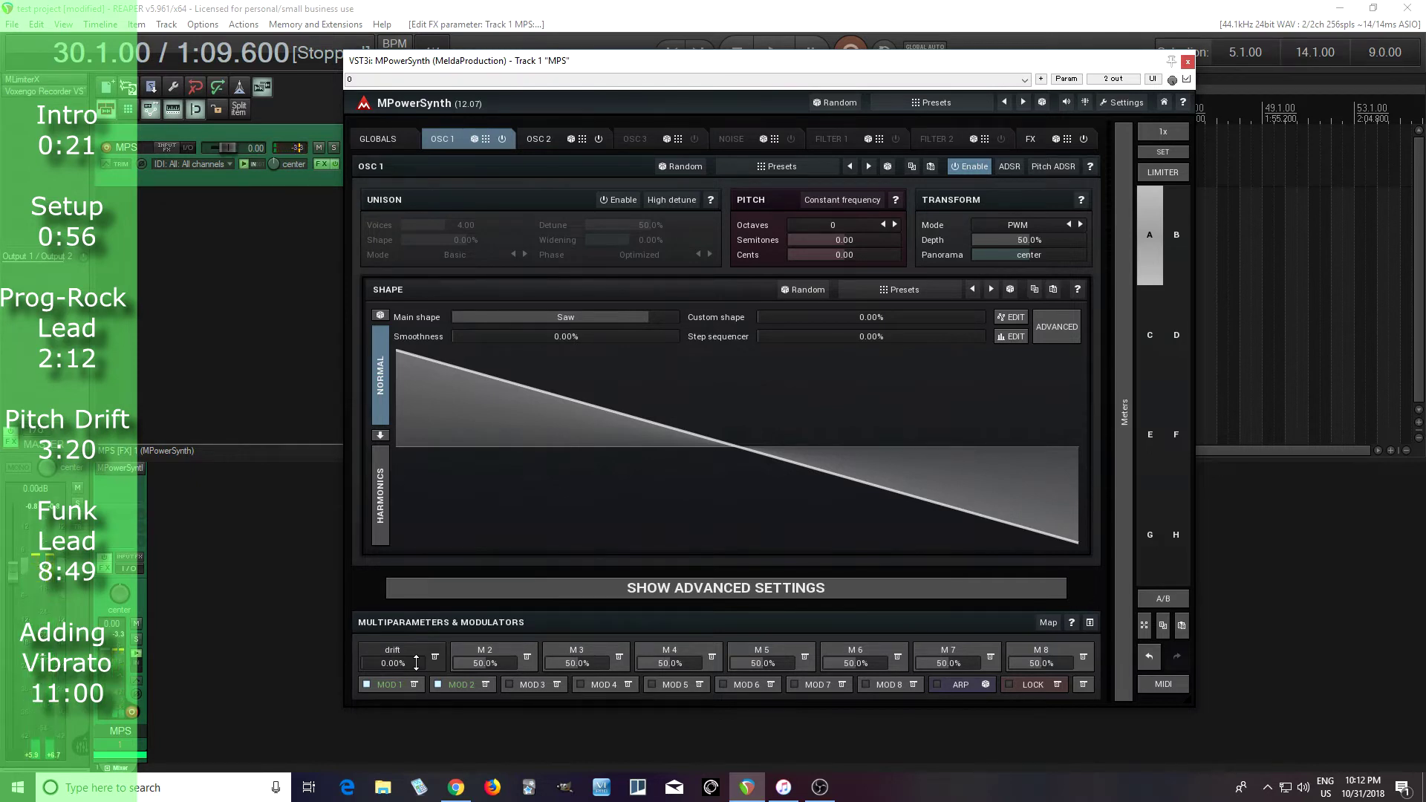
drag(416, 663, 416, 652)
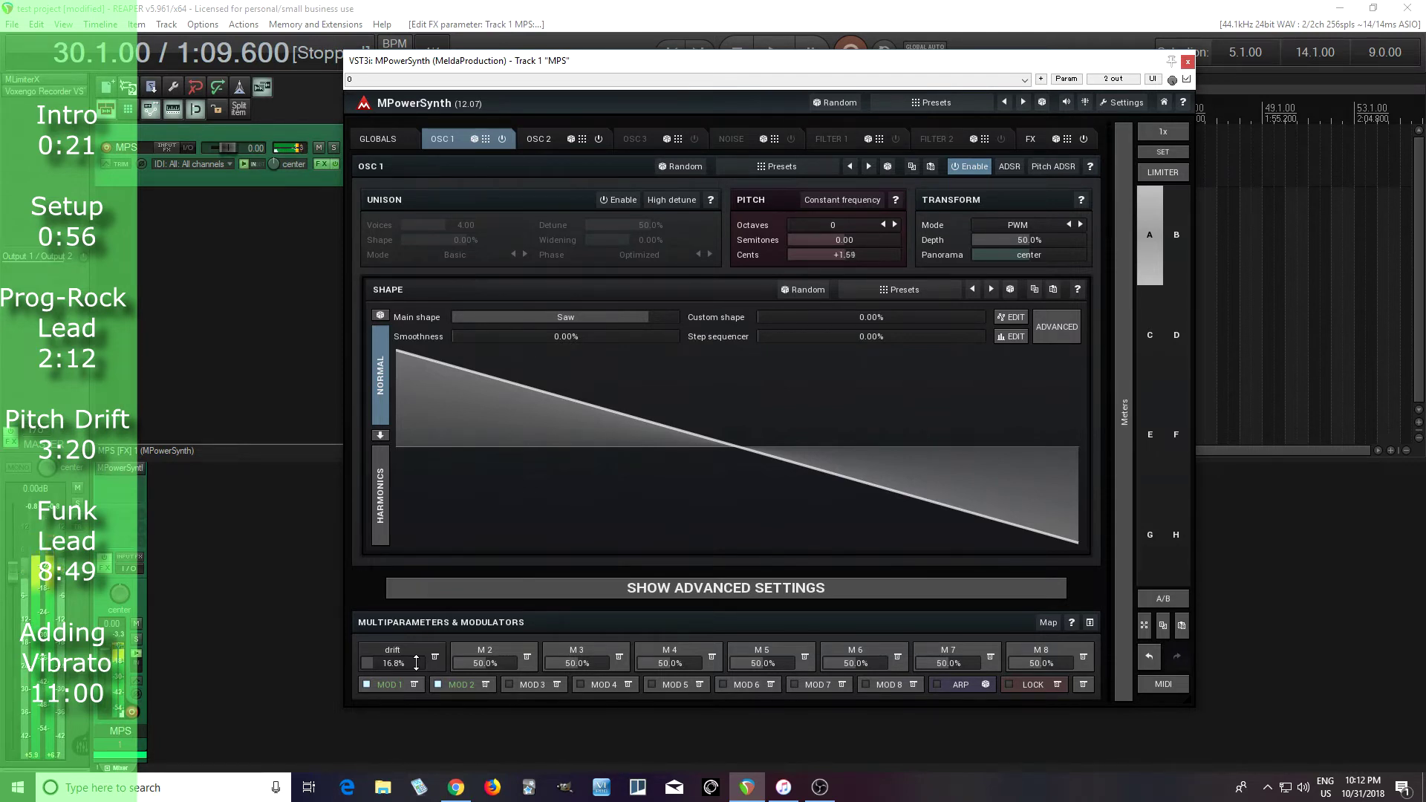
double_click(415, 664)
drag(416, 663, 406, 680)
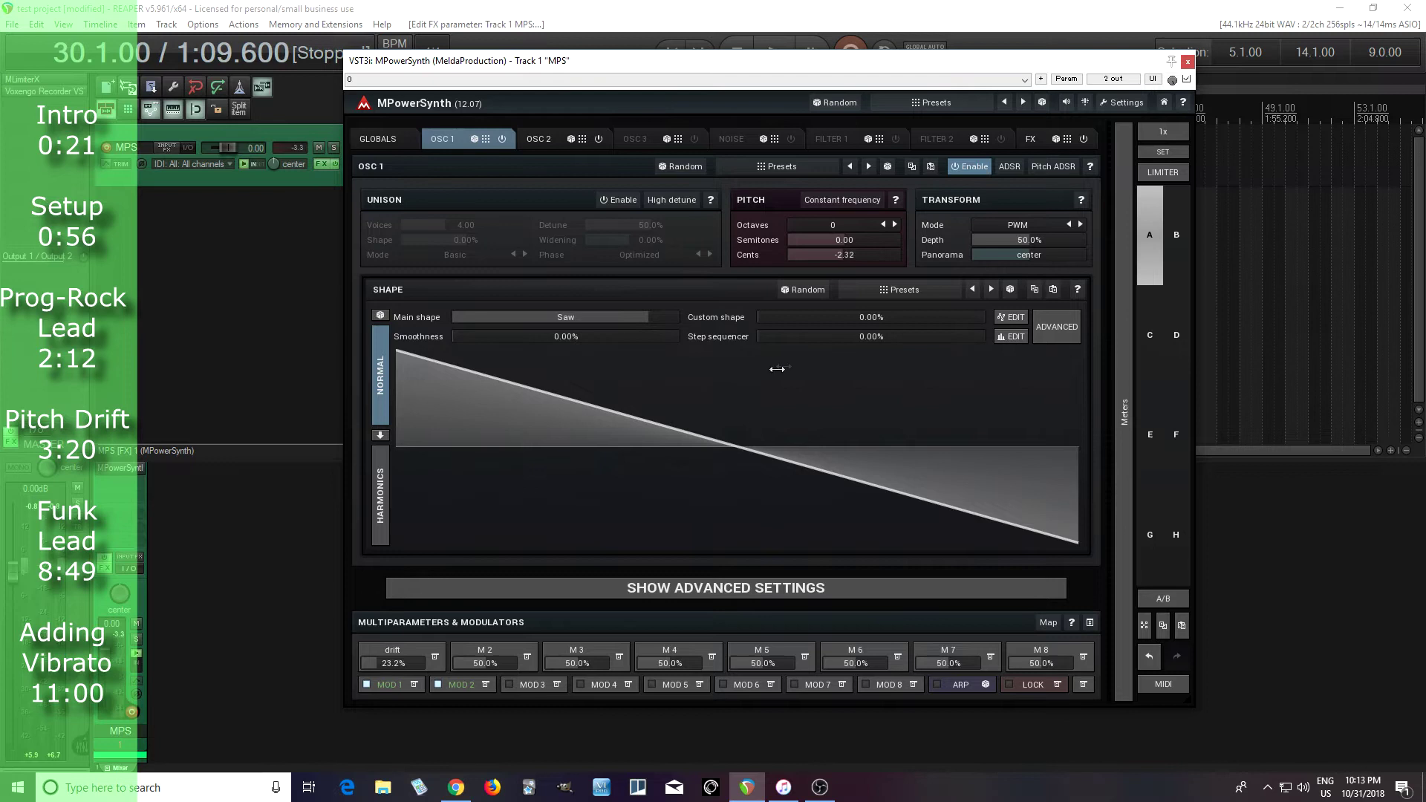
Reconfigure OSC 2 with a 50.0% PWM depth, a Saw main shape and a pitch octave of -1
click(543, 138)
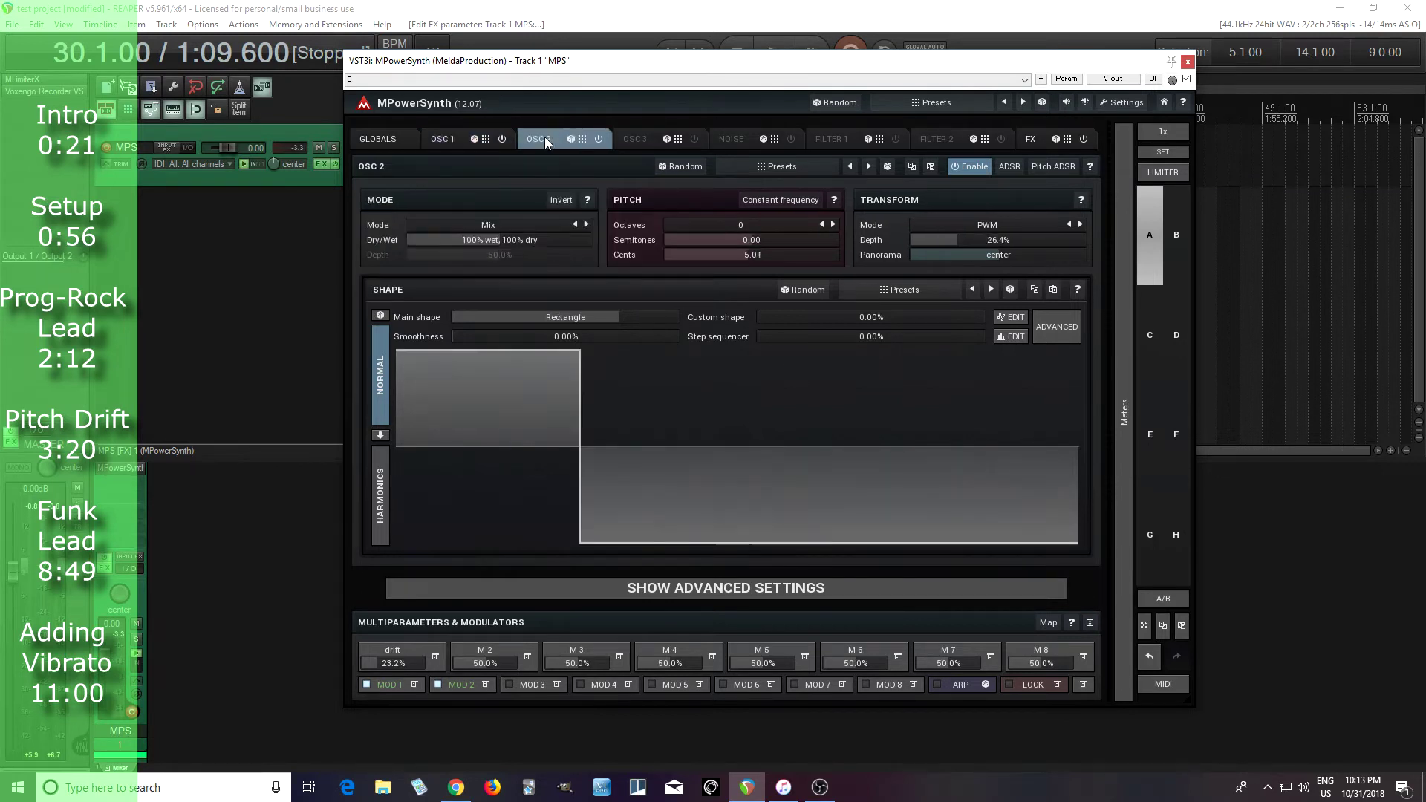
double_click(991, 241)
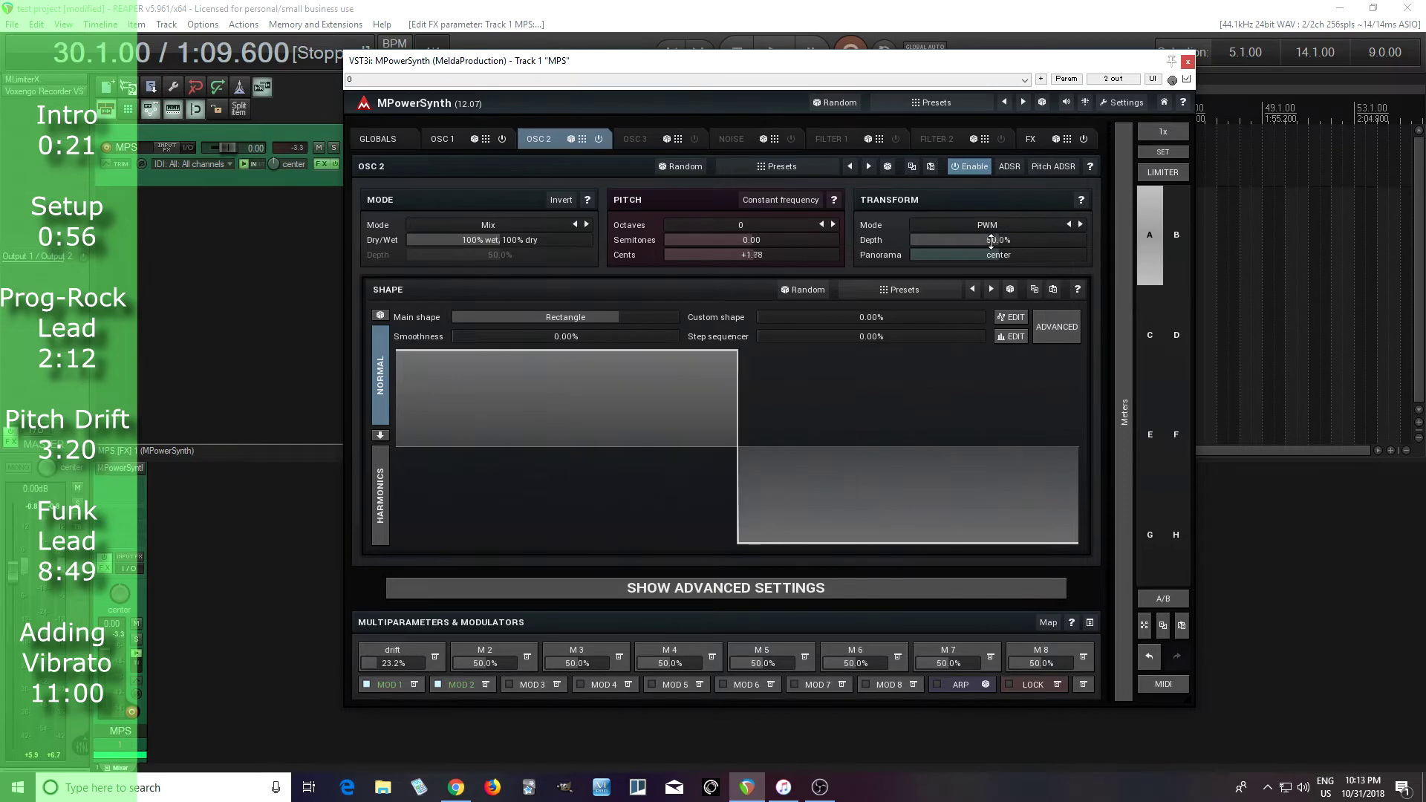
click(694, 423)
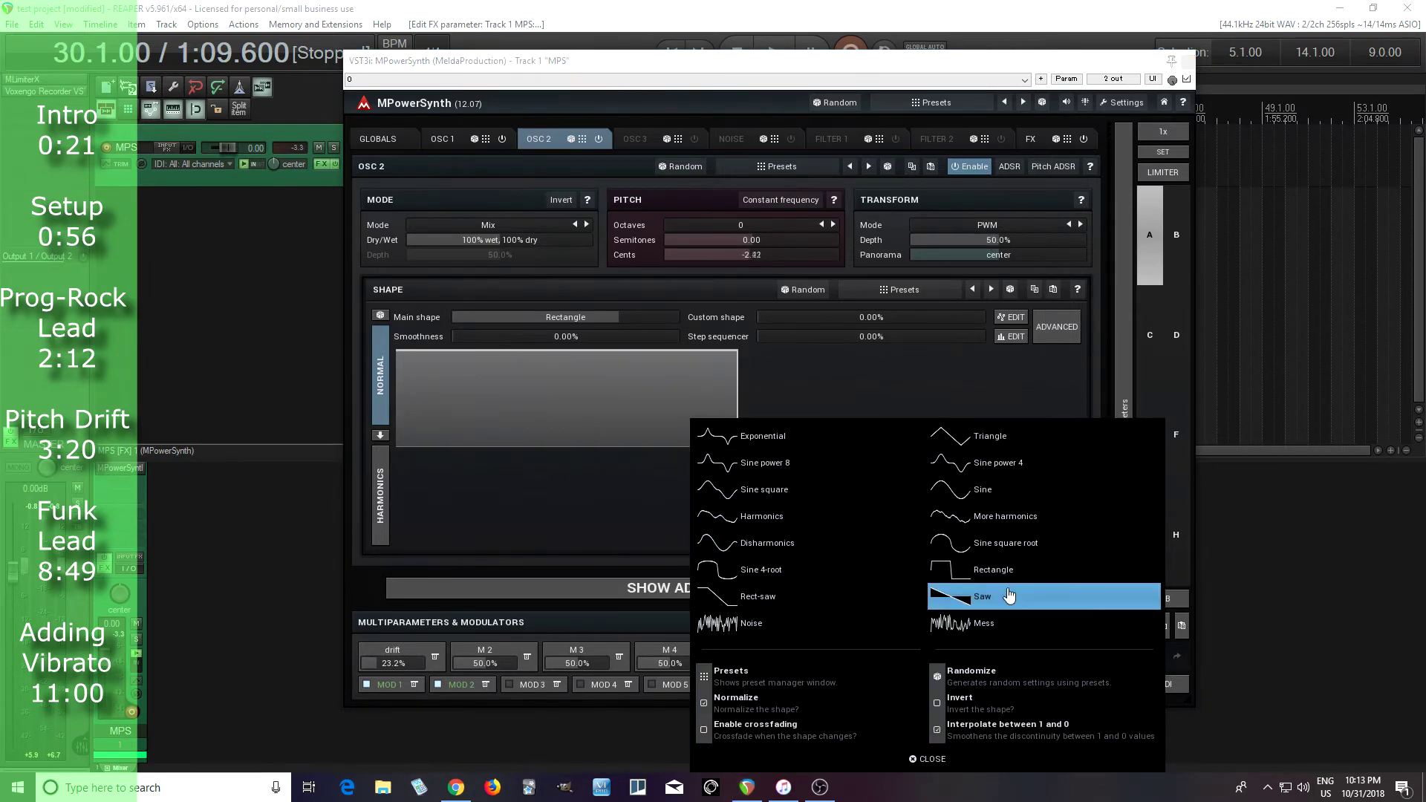
click(1008, 596)
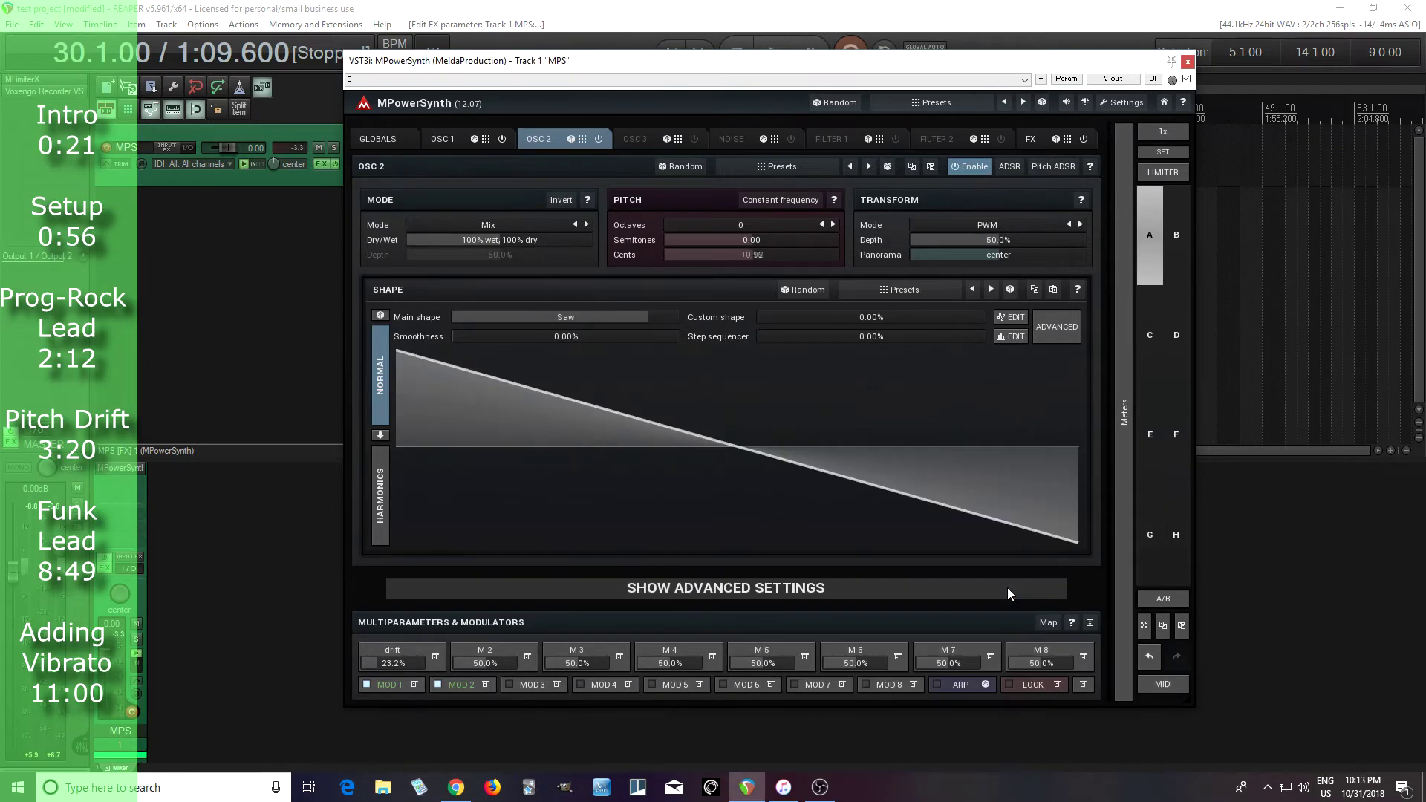
click(822, 225)
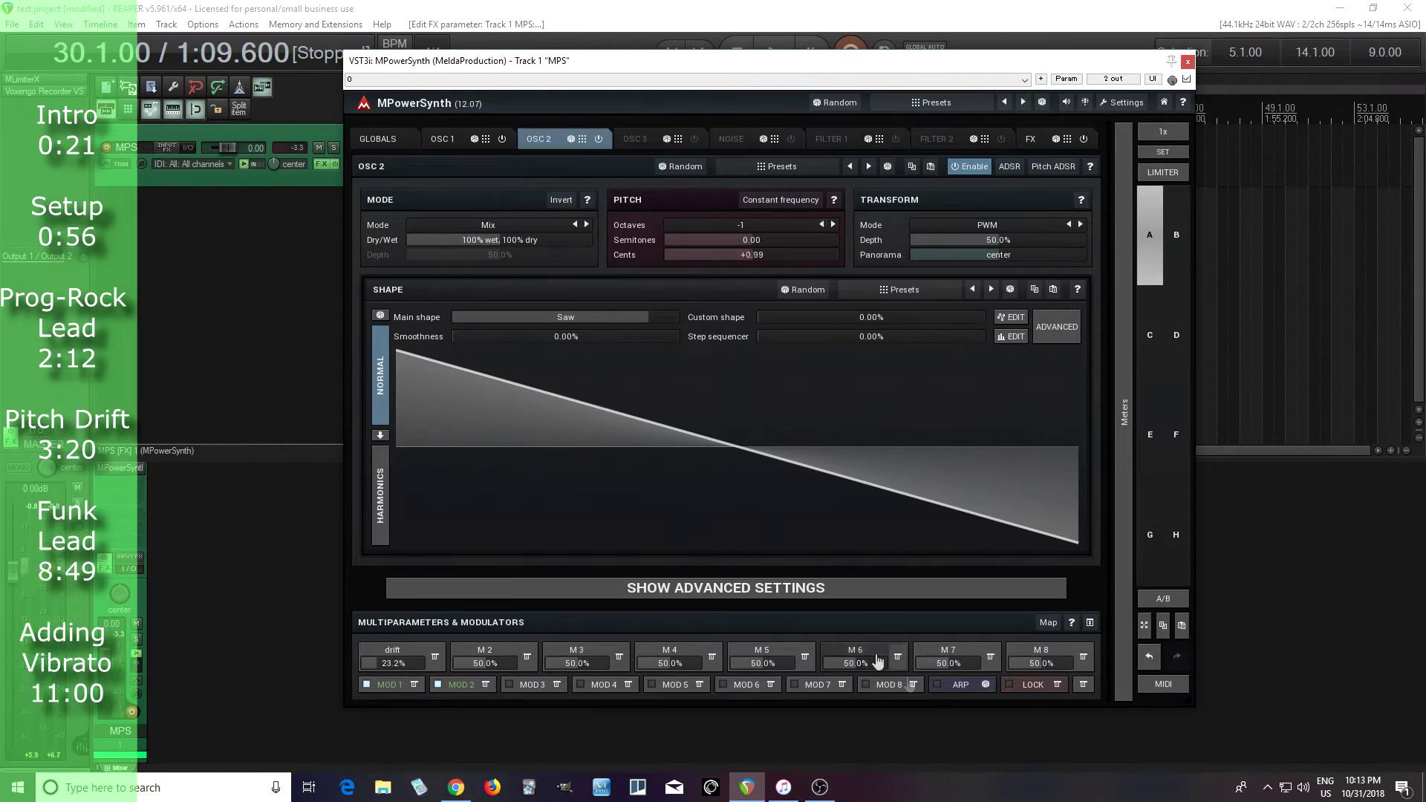
Disable glide in the synth's advanced settings and close them
click(769, 590)
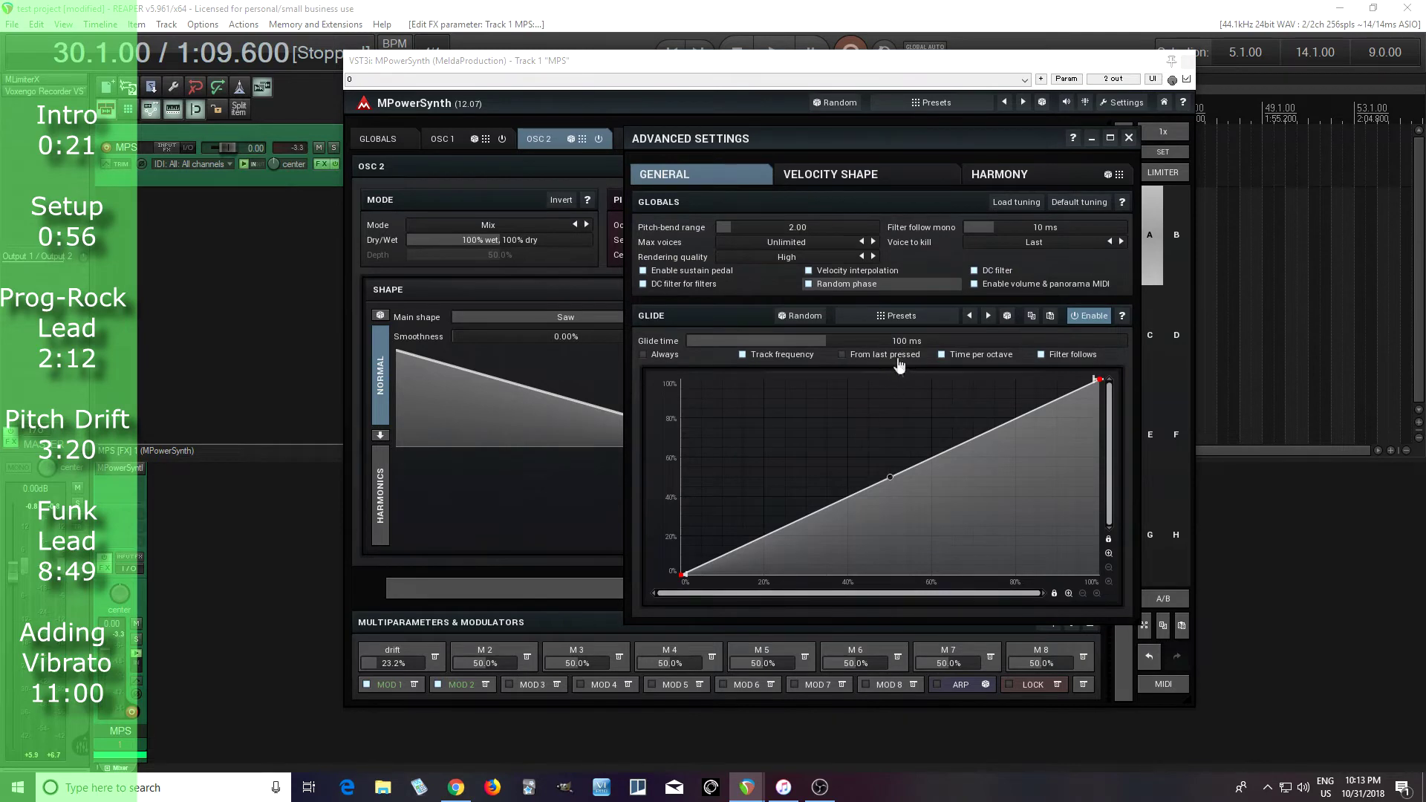
click(1096, 318)
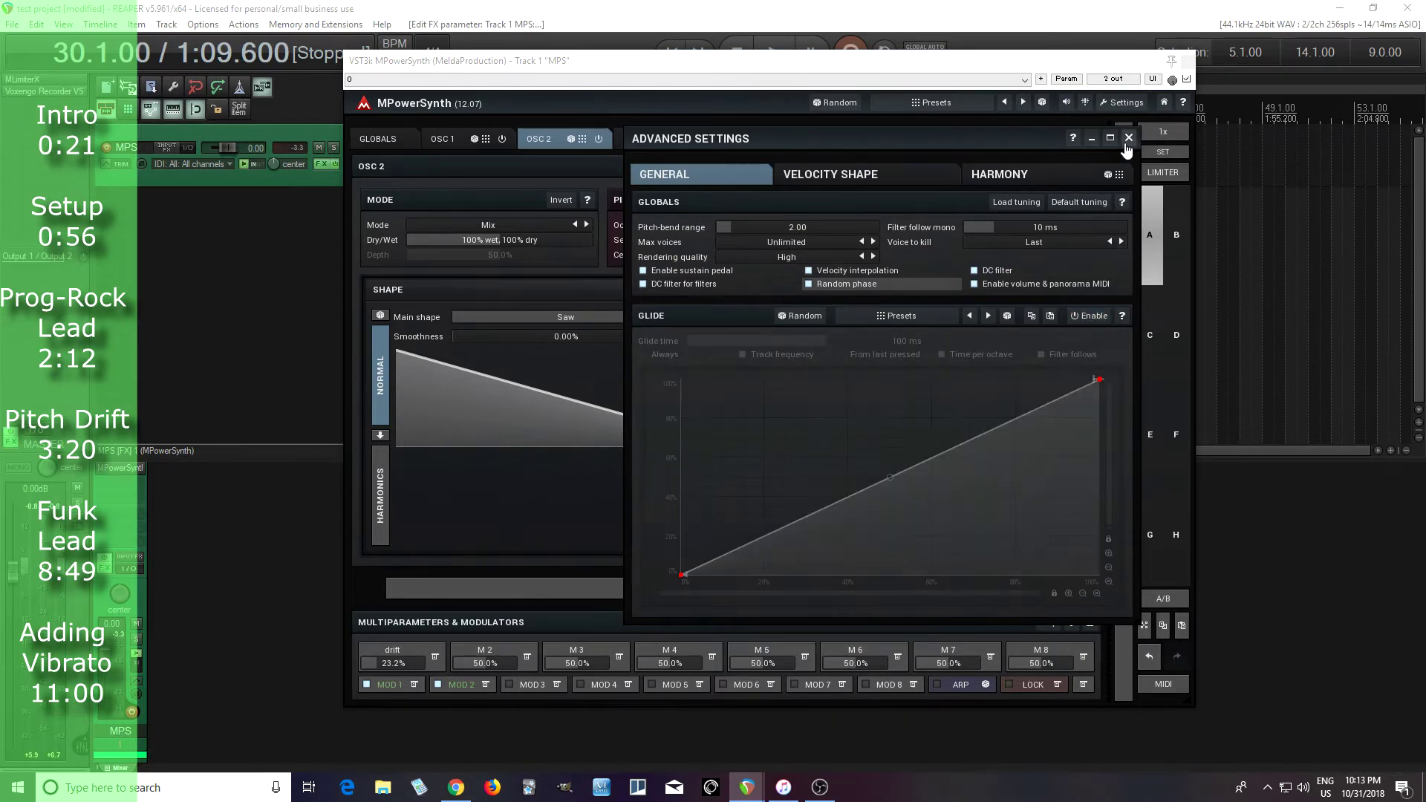
click(1128, 138)
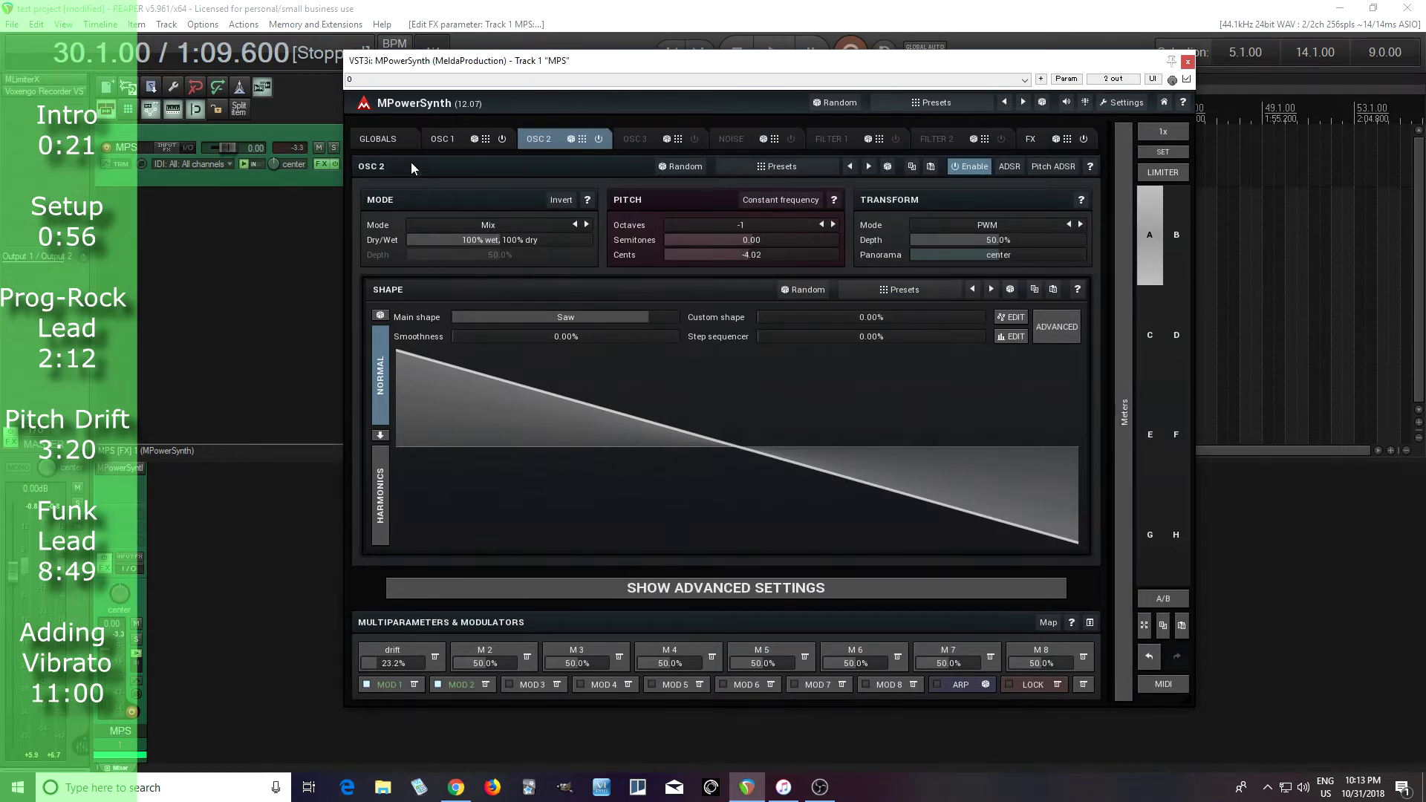
Change the global voice mode to Monophonic (attack)
click(398, 141)
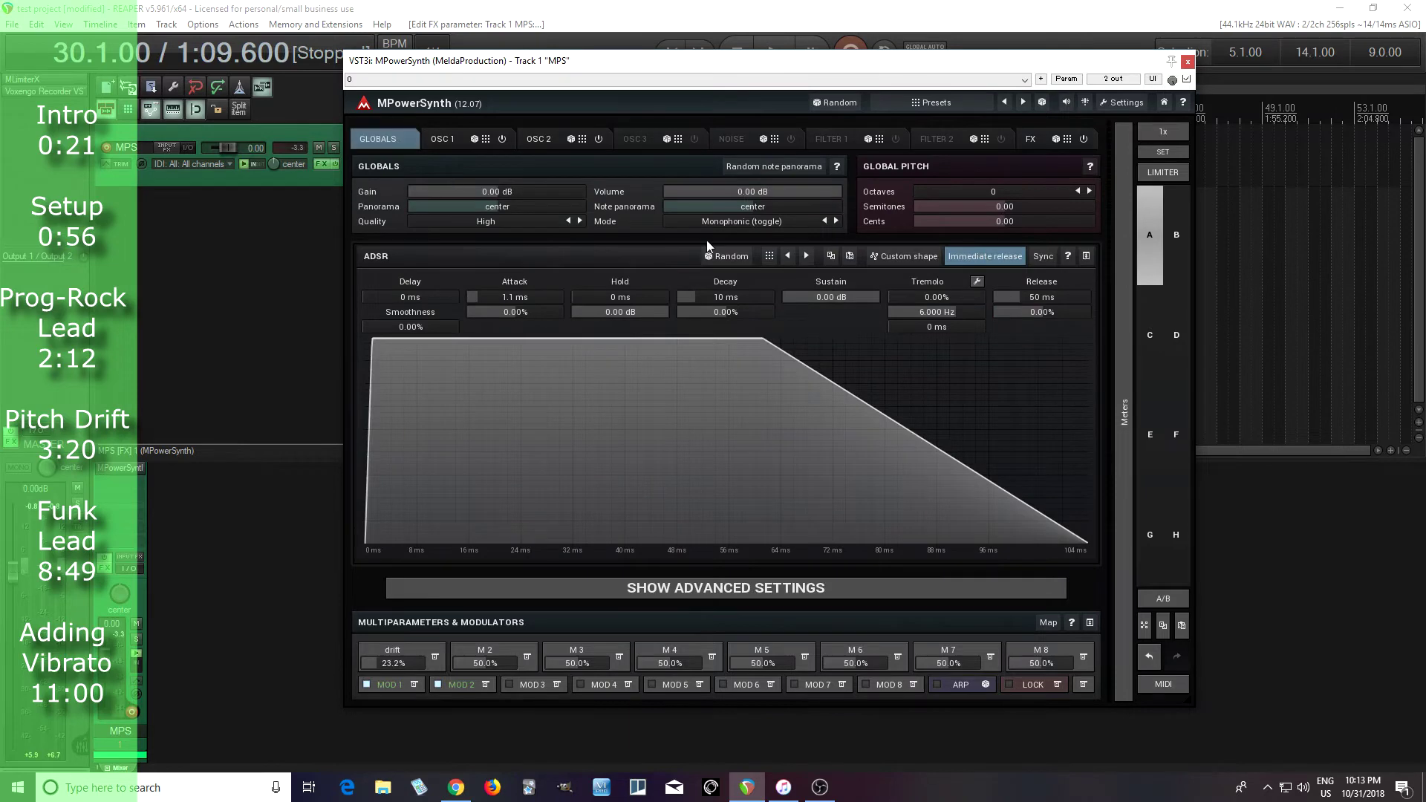
click(751, 223)
click(837, 287)
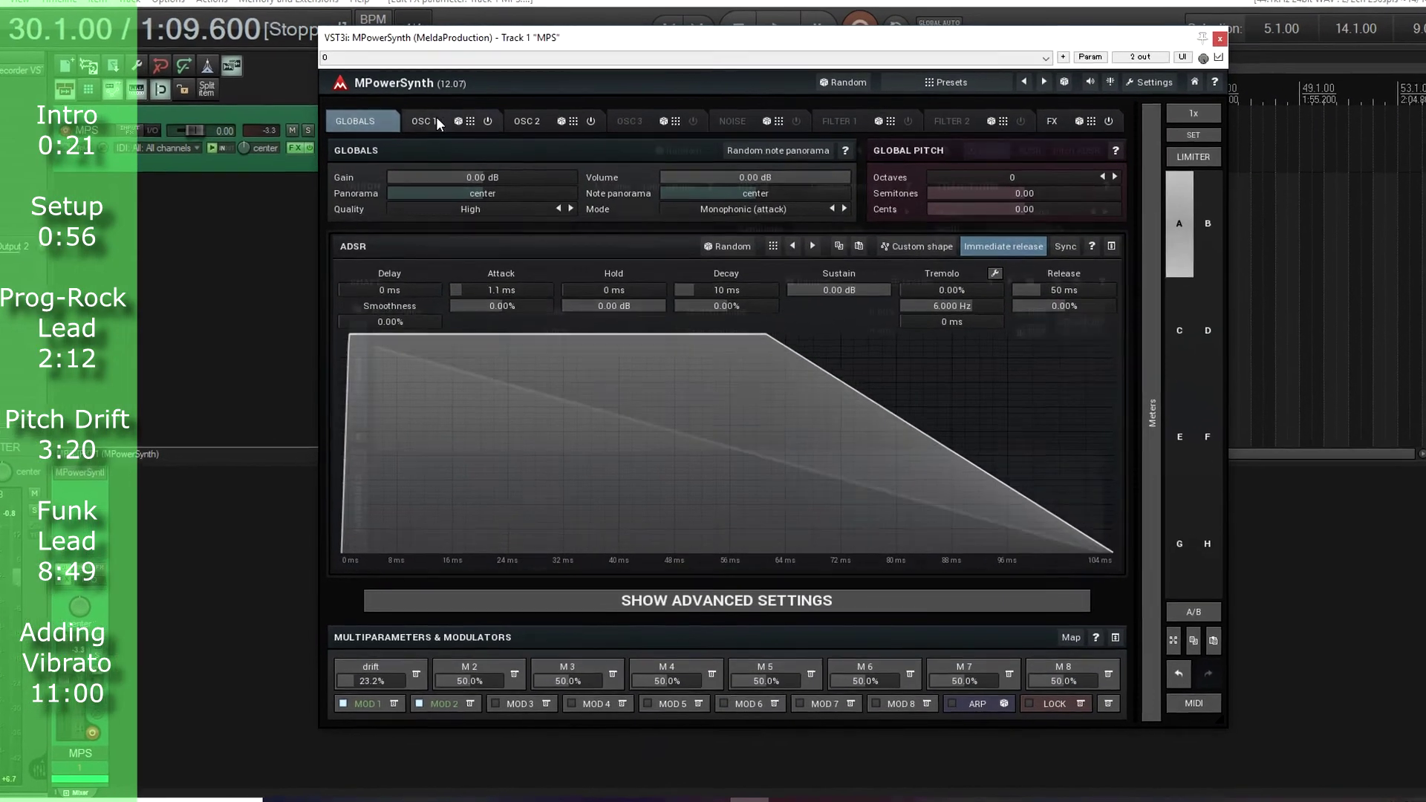
Enable Filter 1 and set its type to LP 24
click(449, 139)
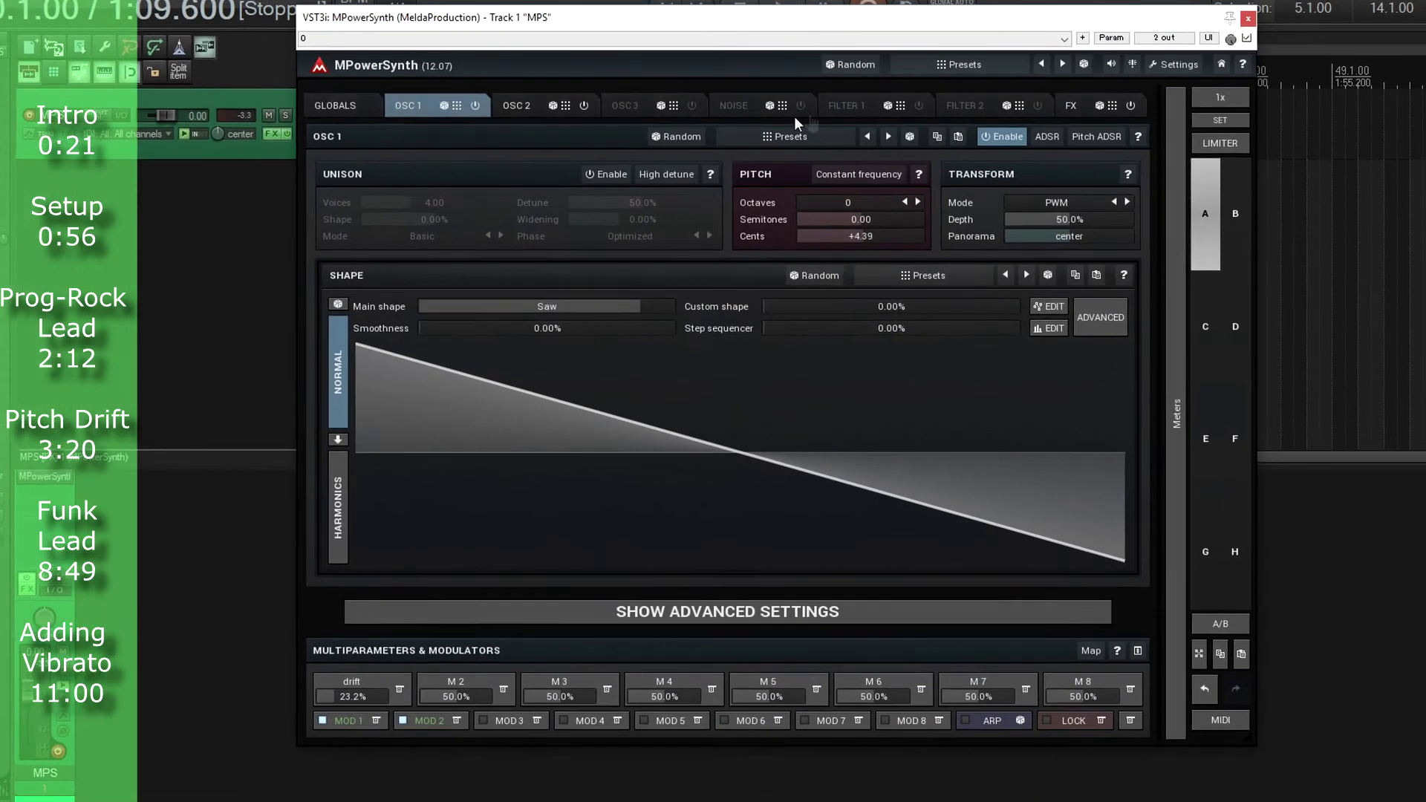
click(846, 106)
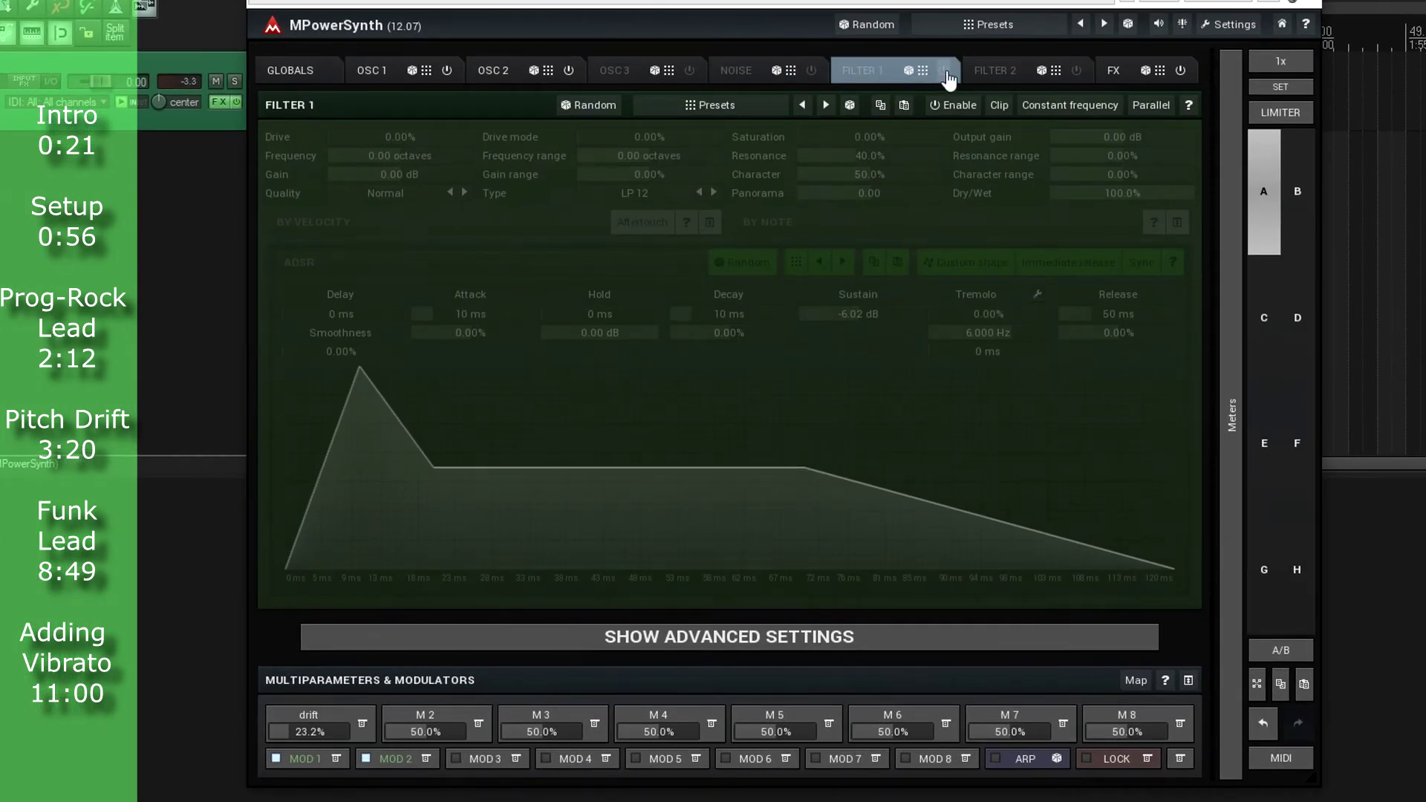
click(945, 72)
click(658, 195)
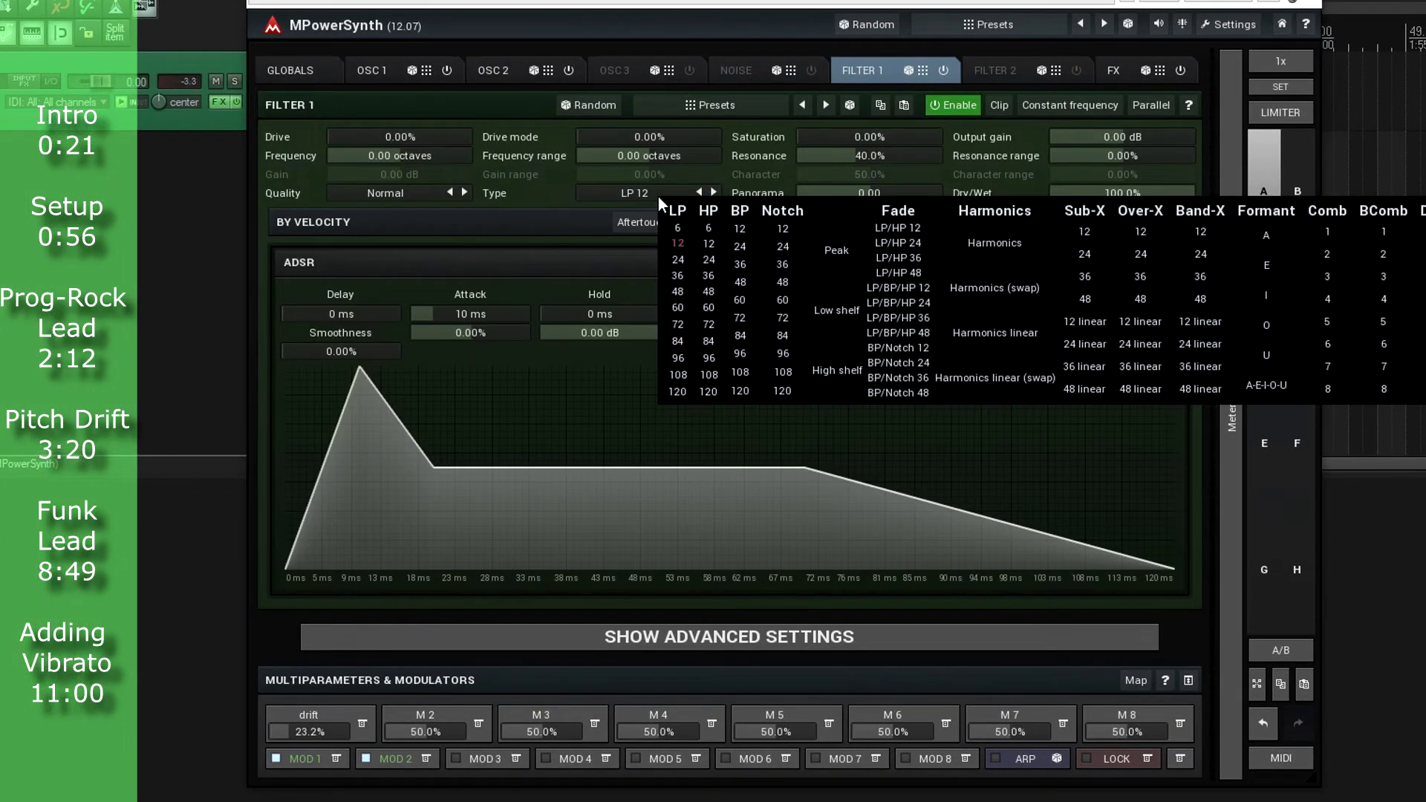
click(685, 260)
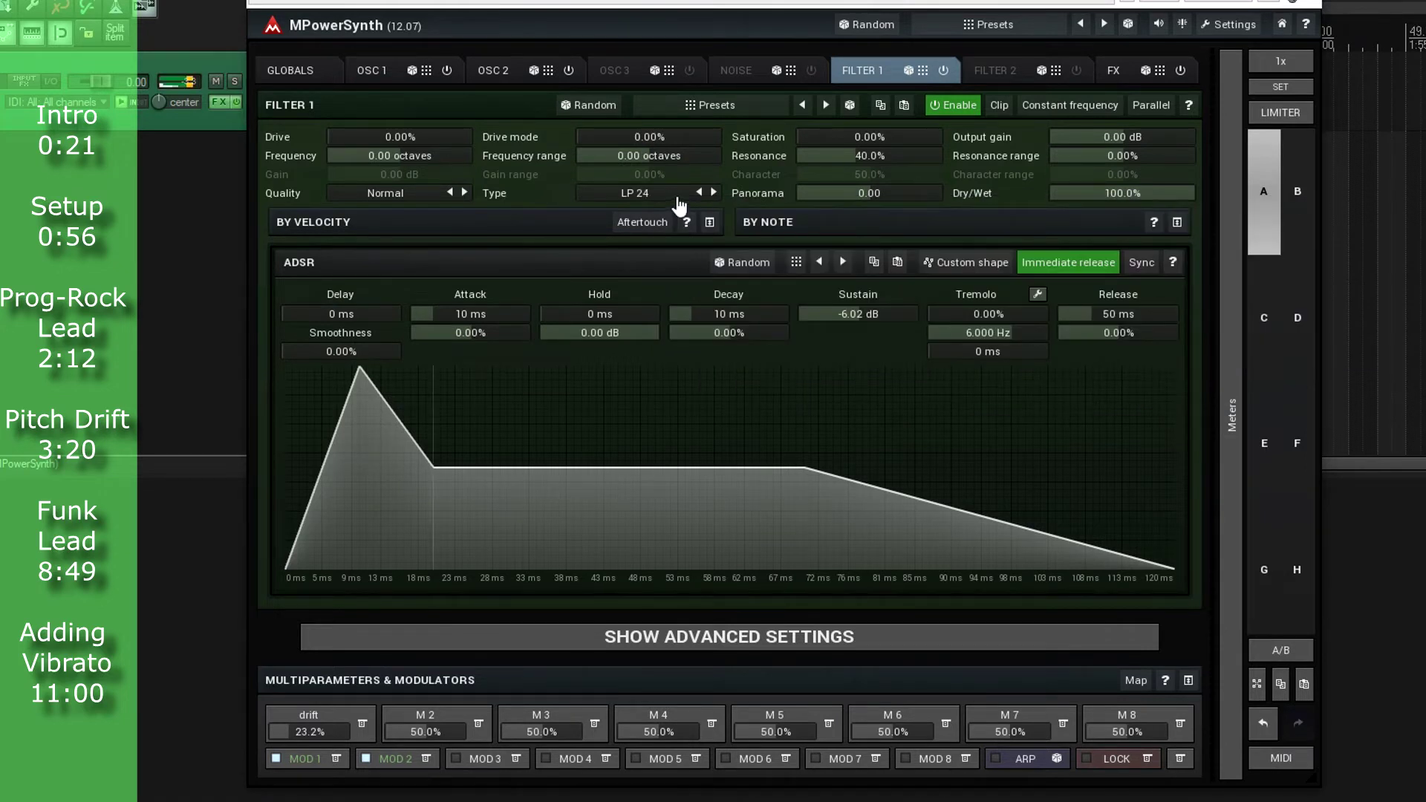
Set Filter 1's frequency to +1.02 octaves and its frequency range to +3.39 octaves
drag(400, 155, 400, 137)
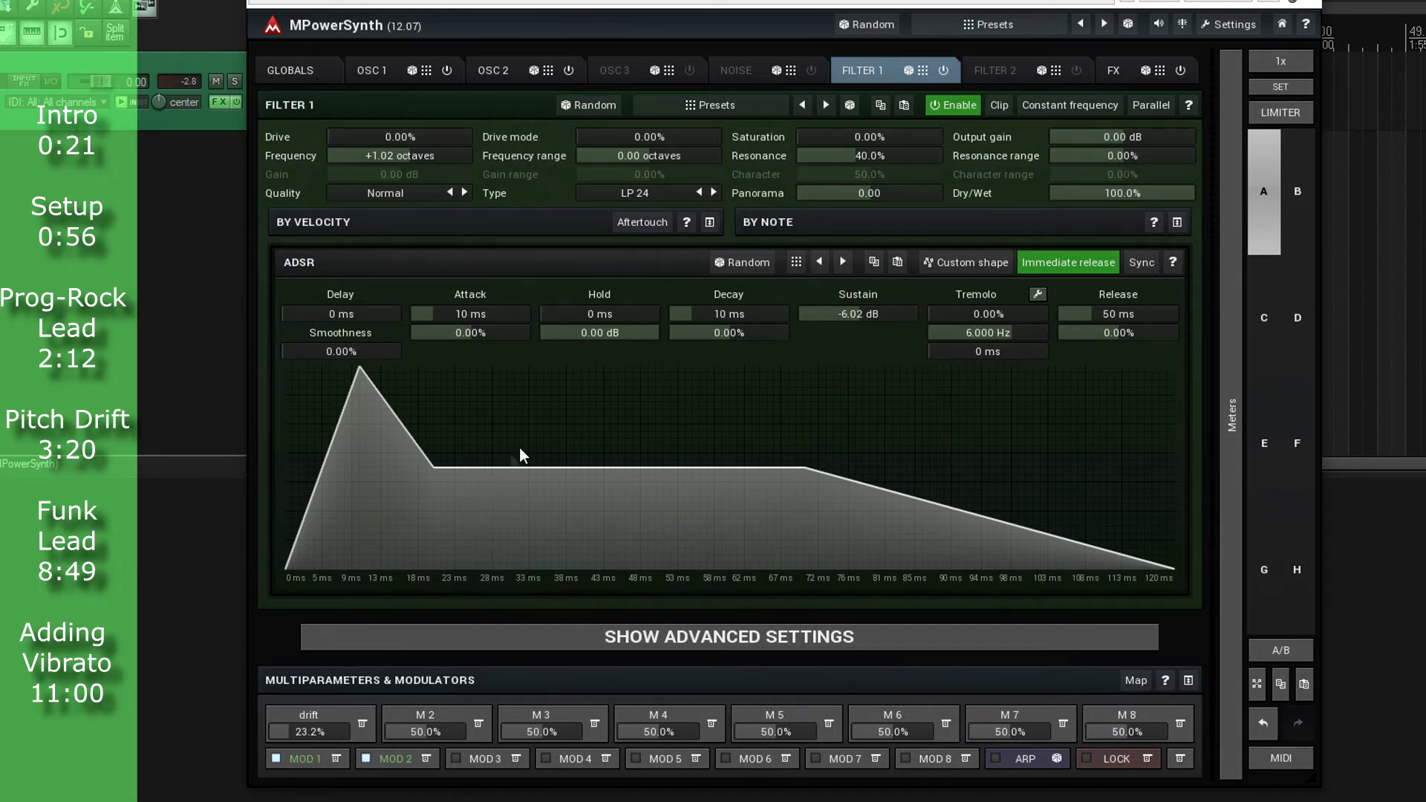
drag(650, 156, 649, 137)
drag(666, 156, 666, 136)
Shape Filter 1's ADSR with a 0 ms attack, sustain at silence and a 241 ms decay
drag(469, 312, 469, 312)
drag(892, 316, 892, 416)
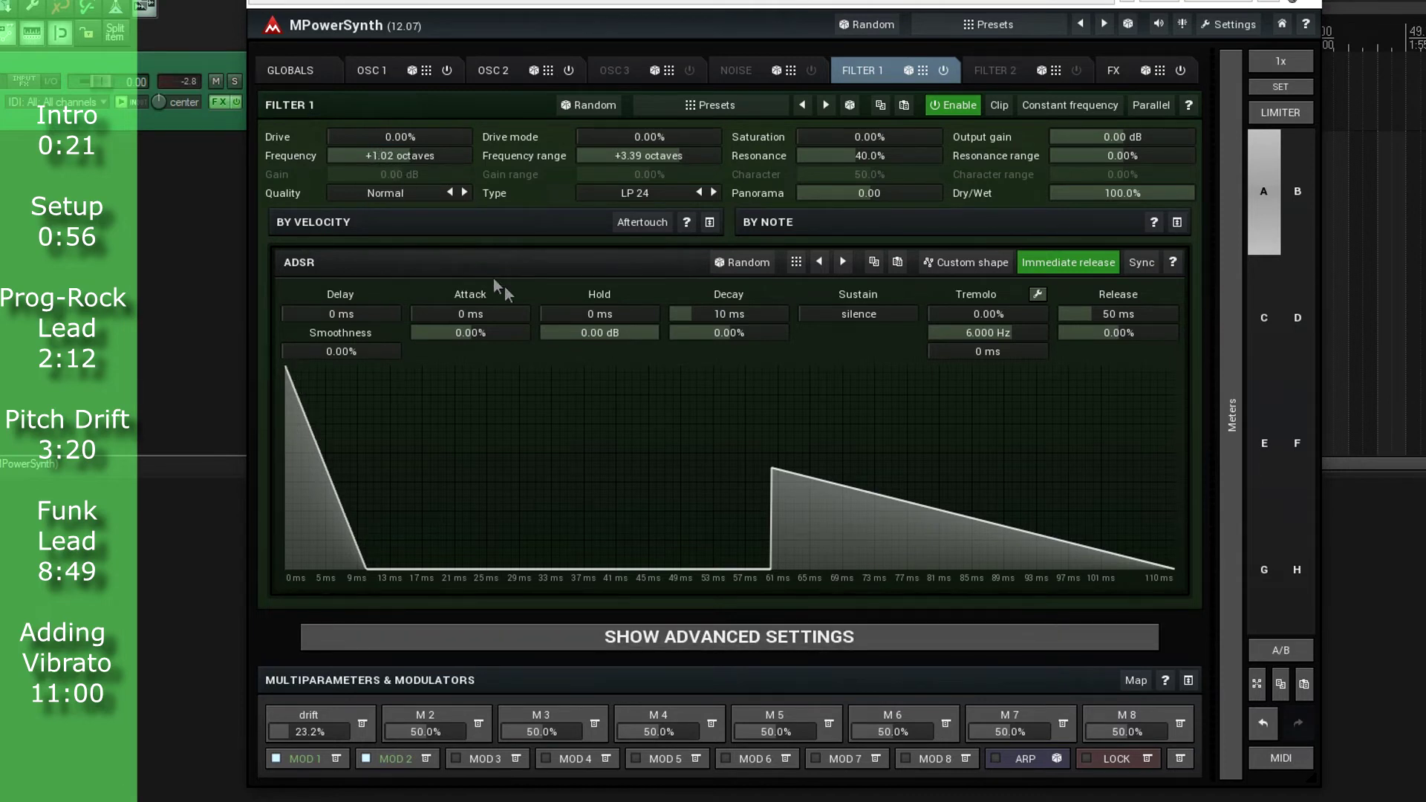
drag(721, 313, 720, 273)
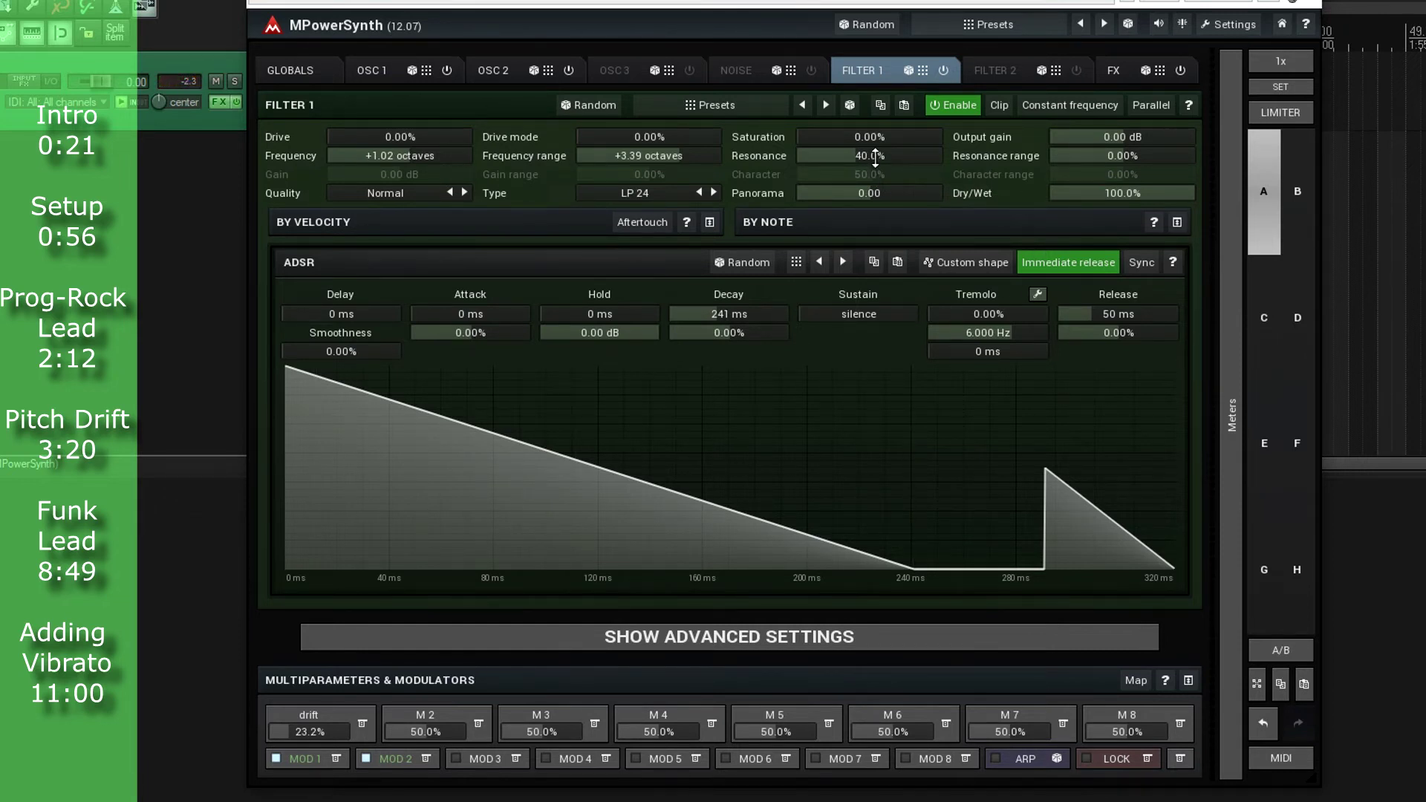
Fine-tune Filter 1 to 31.6% resonance, a frequency range of +3.84 octaves and an 8.0% resonance range
drag(867, 155, 855, 160)
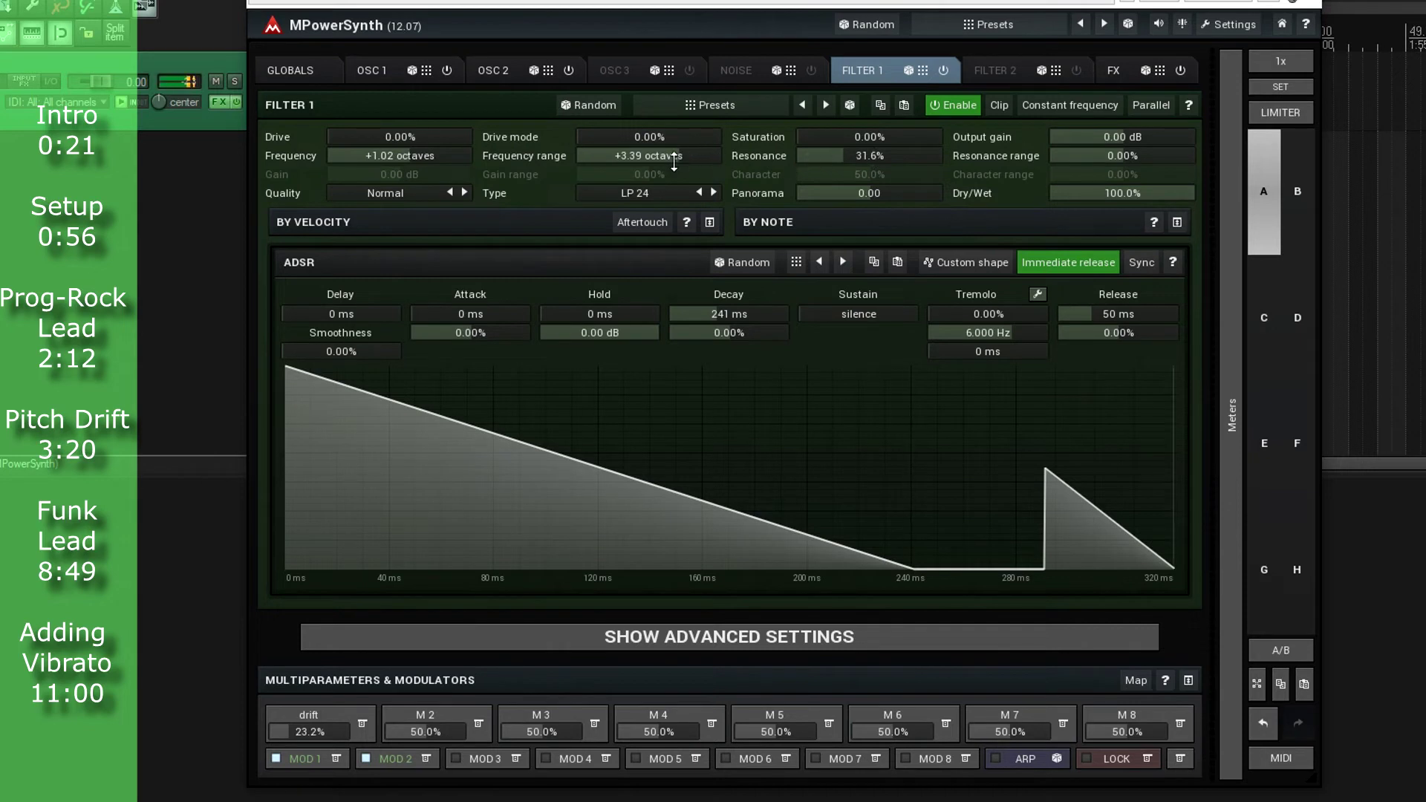
drag(676, 157, 675, 140)
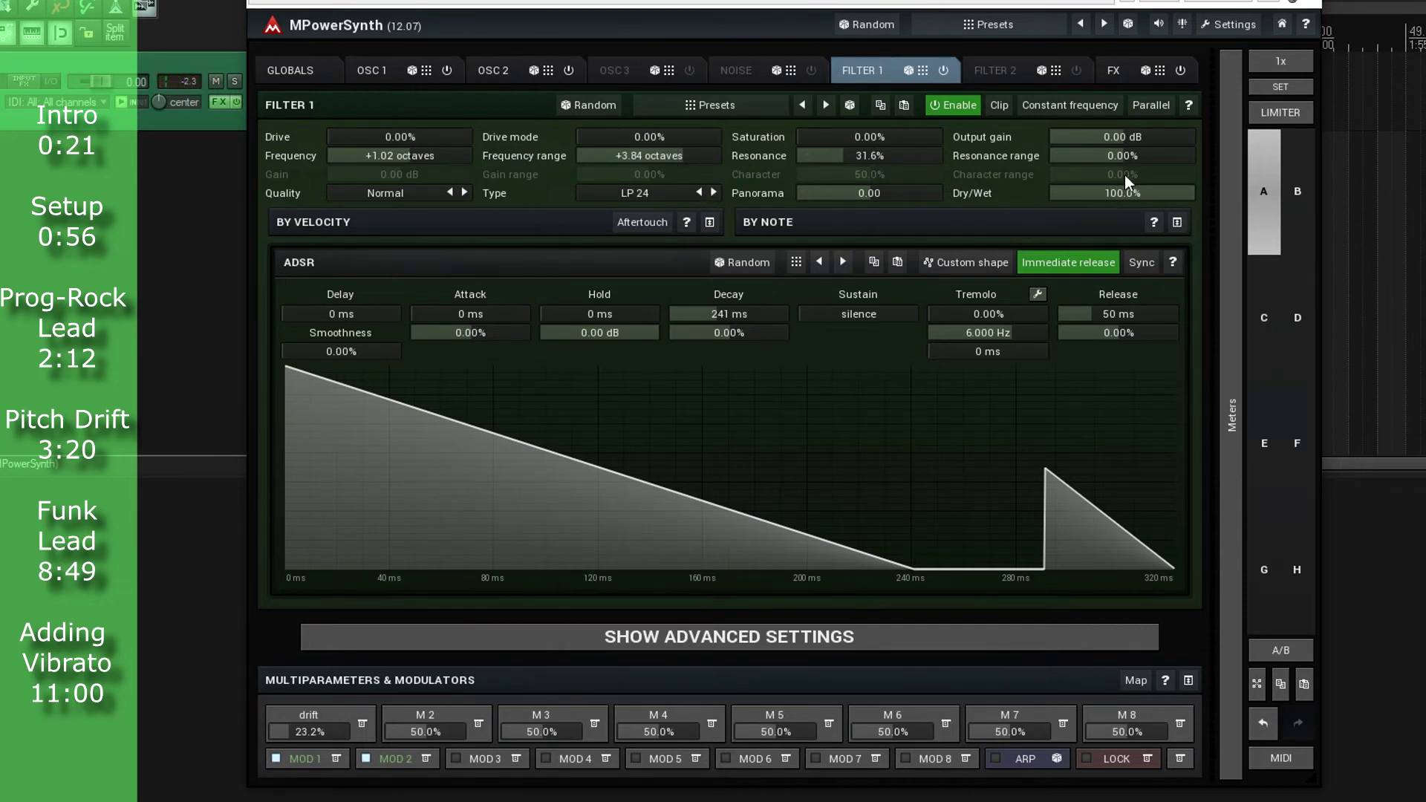
drag(1135, 156, 1135, 147)
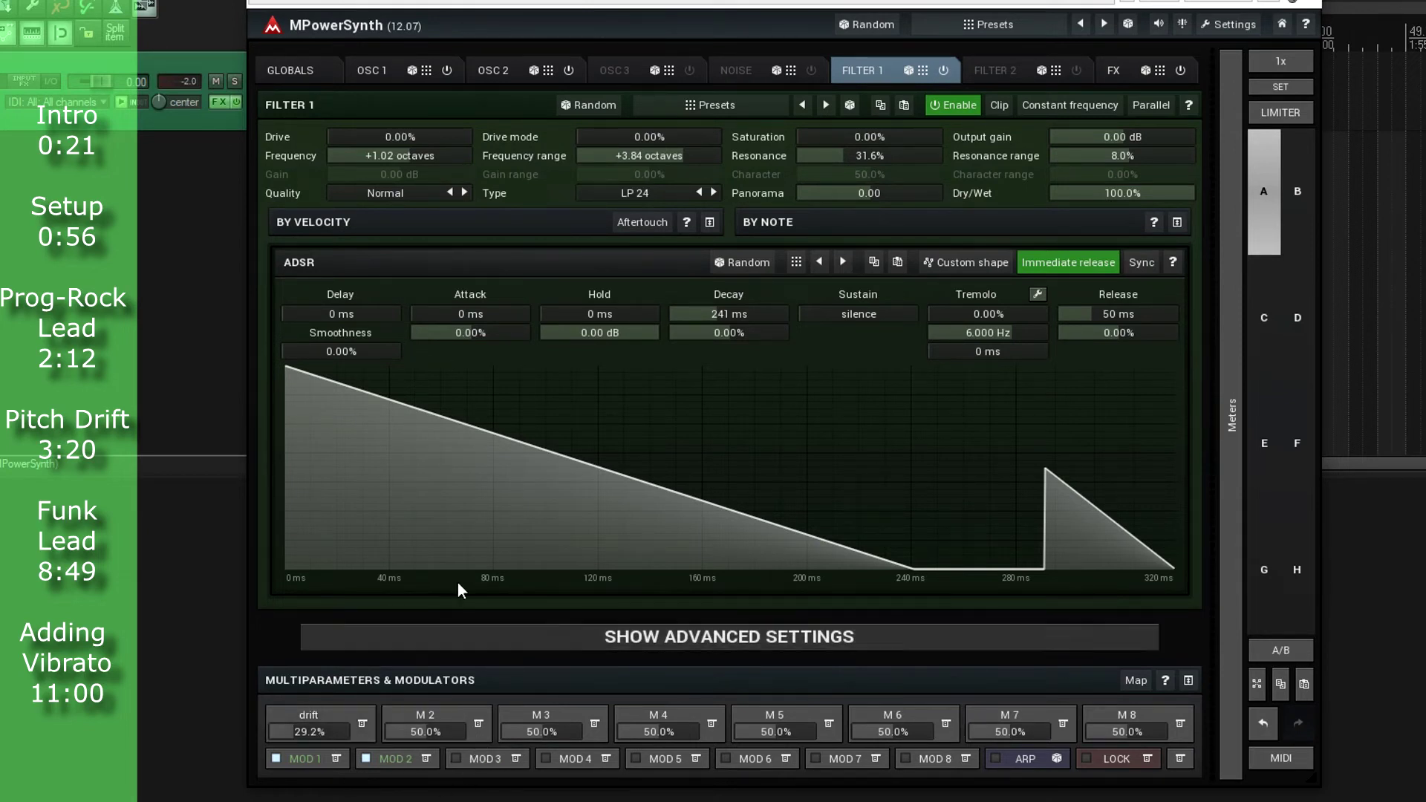
Open oscillator 1's settings
click(384, 77)
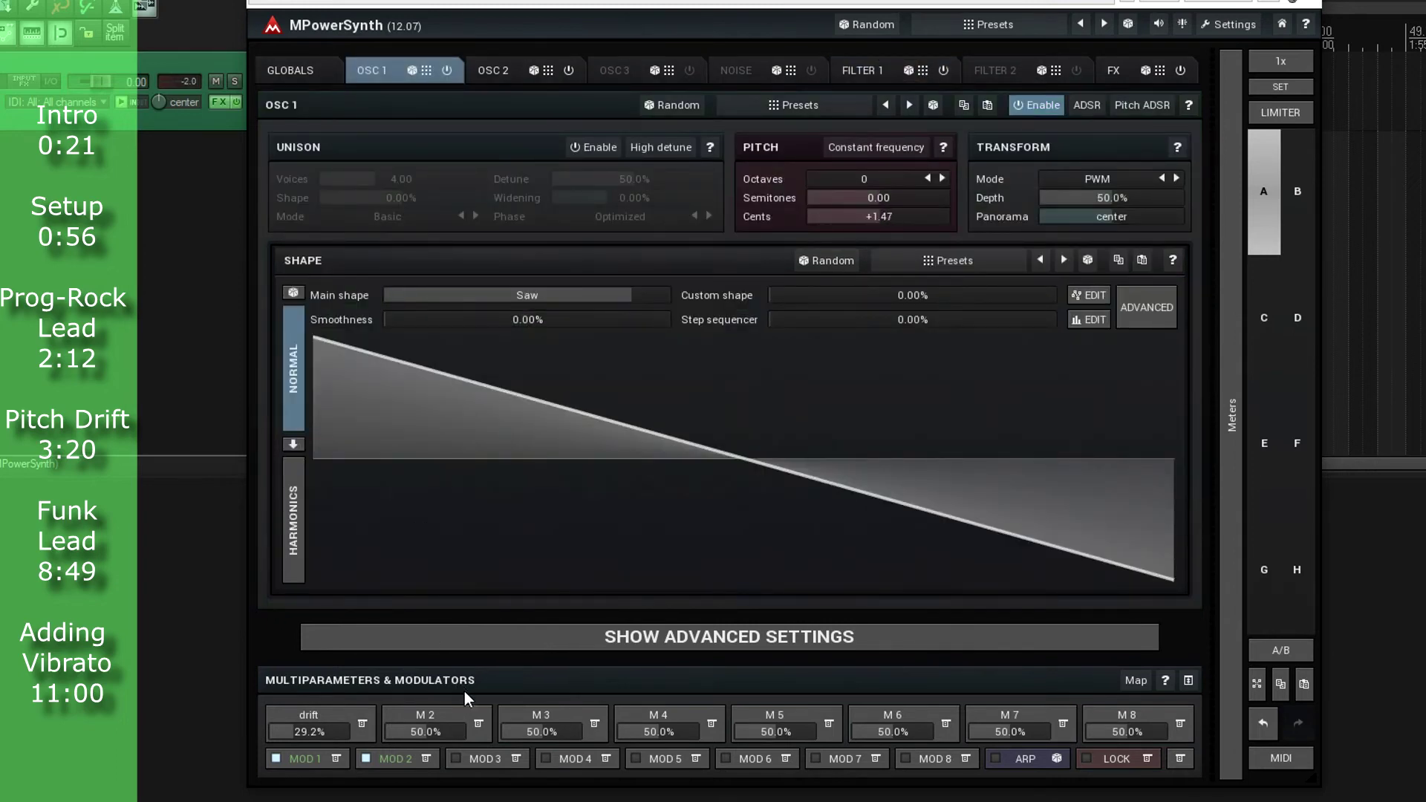
click(478, 724)
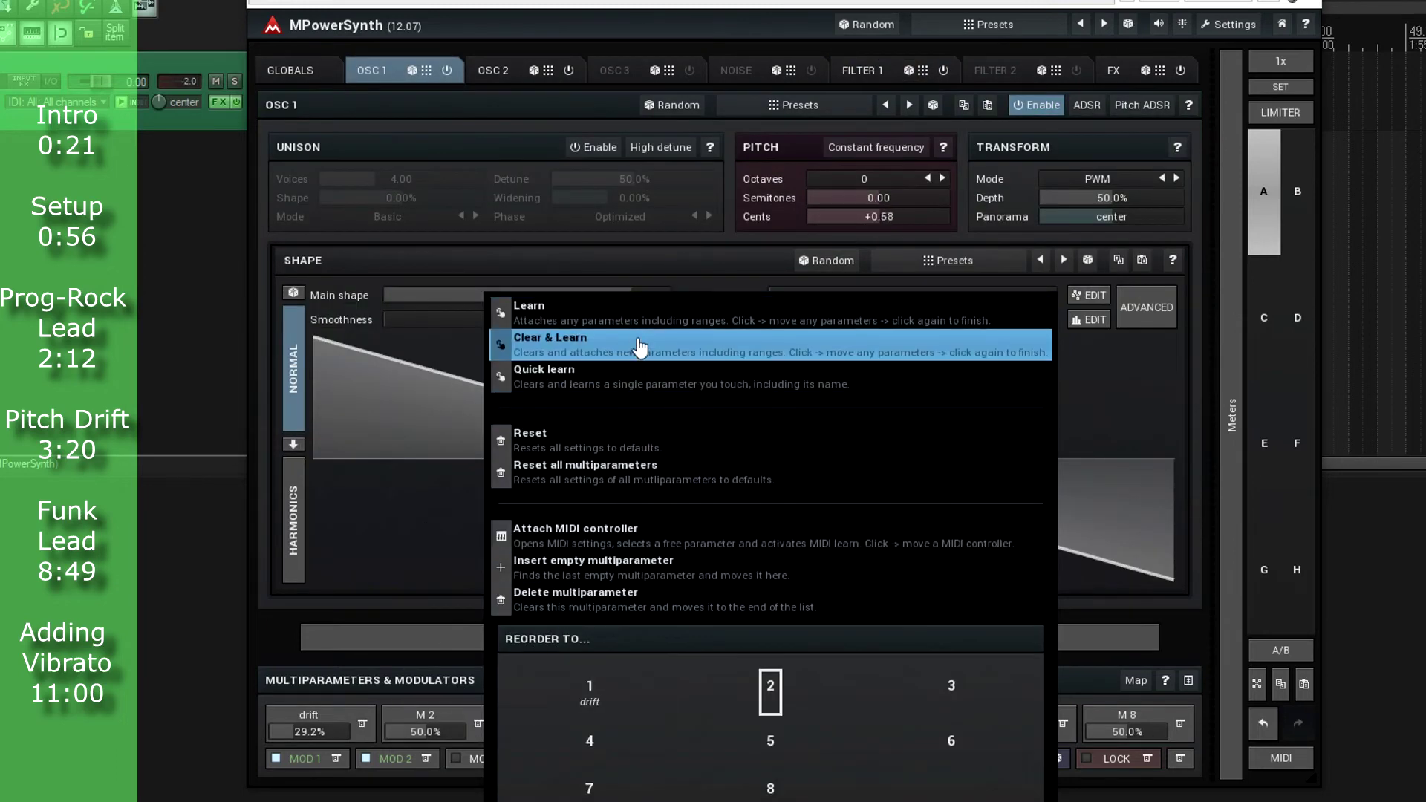
click(640, 346)
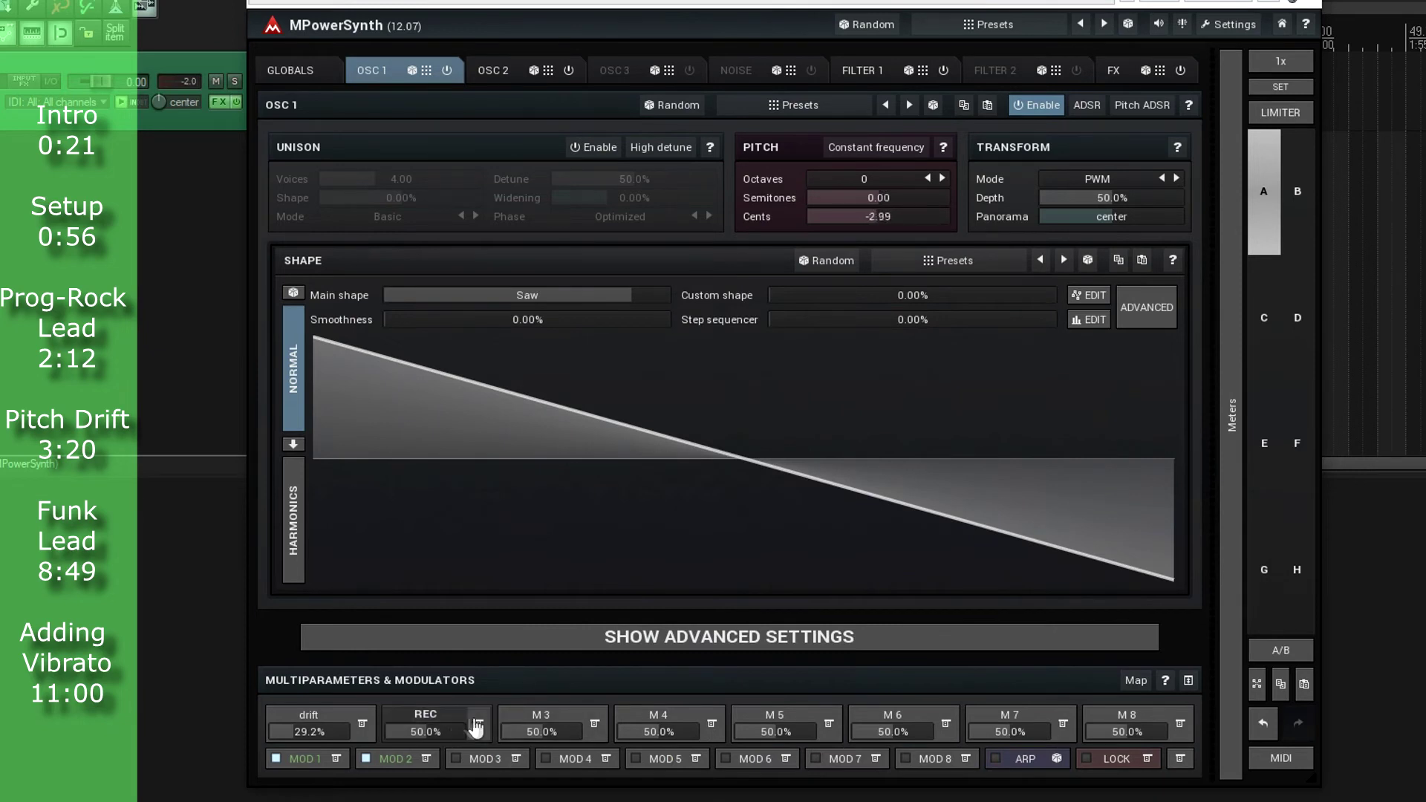
click(431, 721)
Use Clear & Learn to attach the pitch semitones of oscillators 1 and 2 to Modulator 3
click(518, 761)
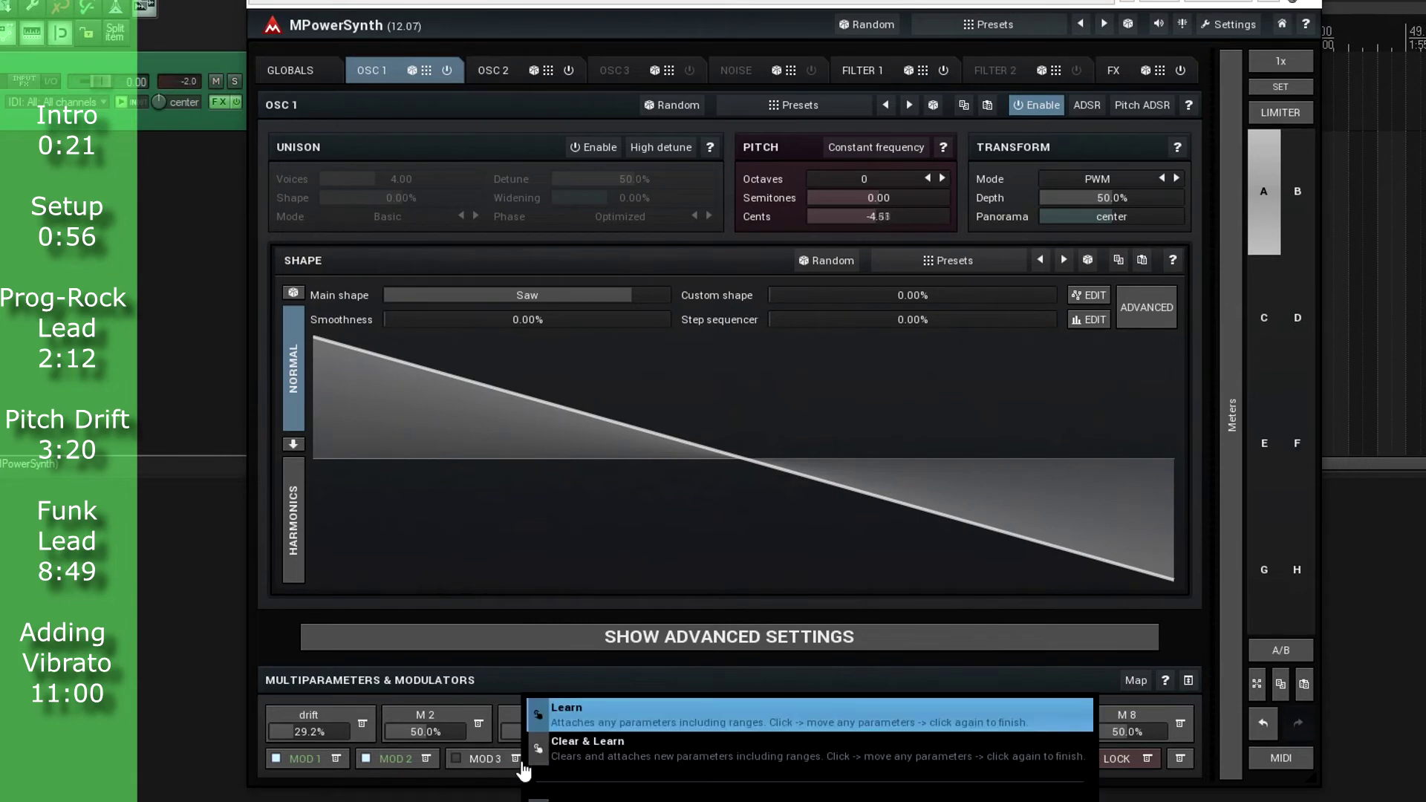
click(584, 758)
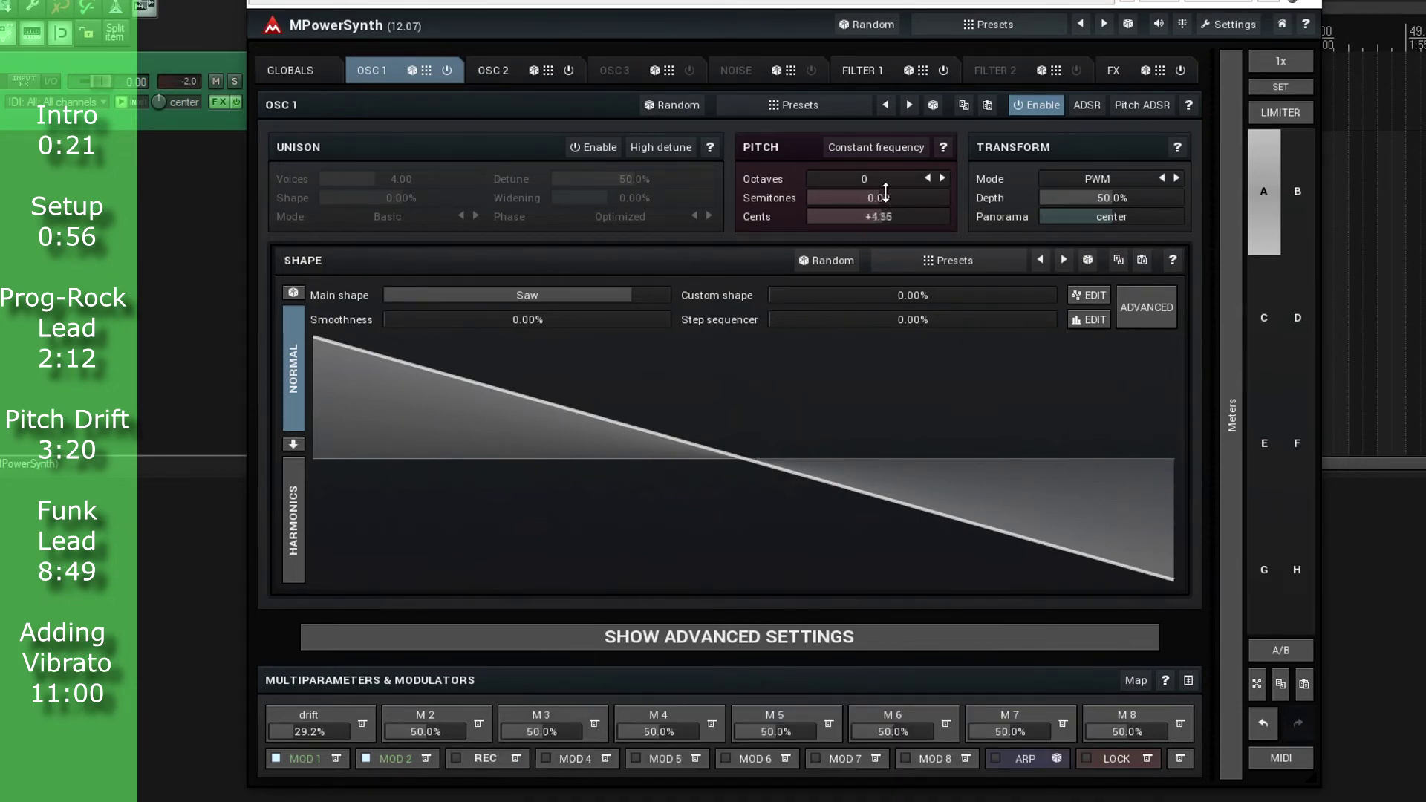
click(494, 70)
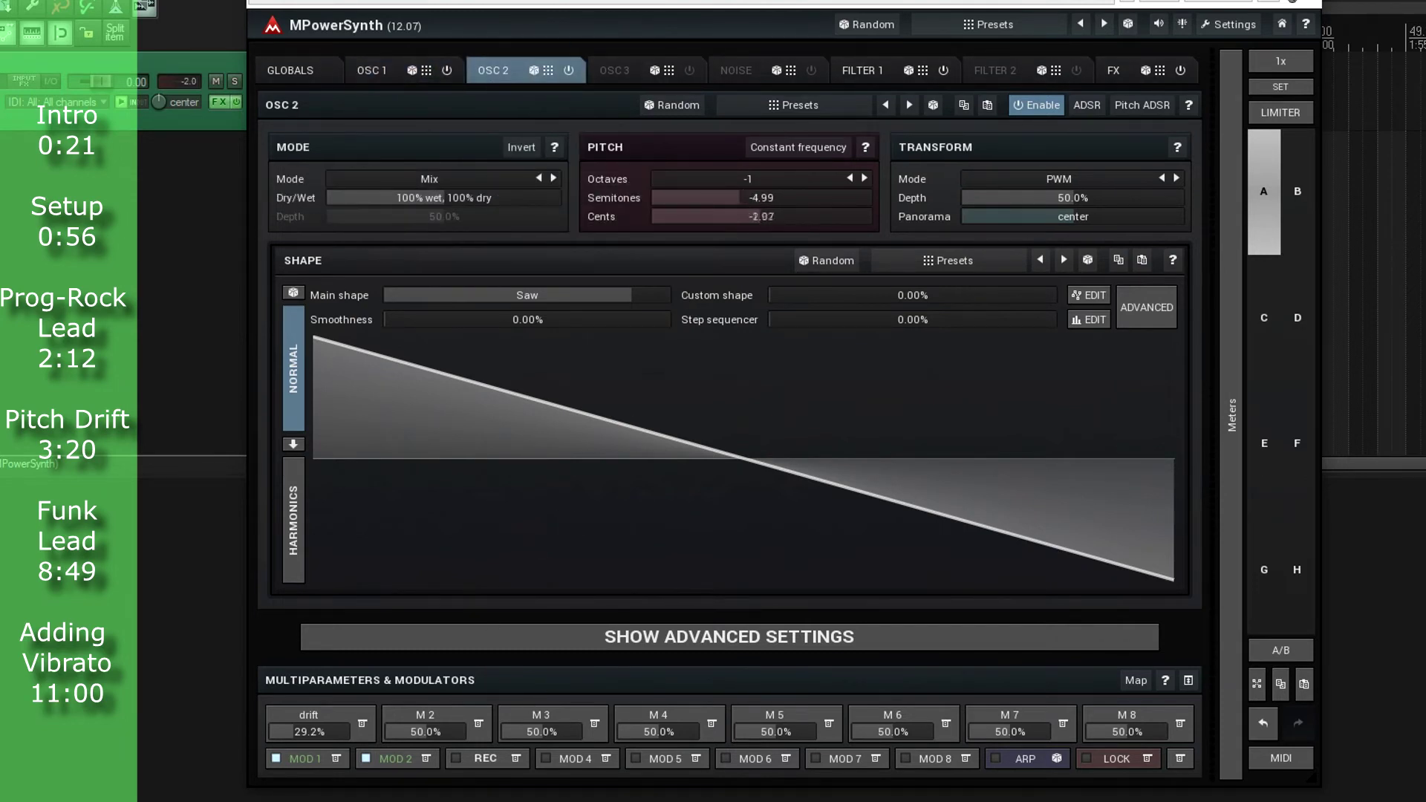
click(485, 758)
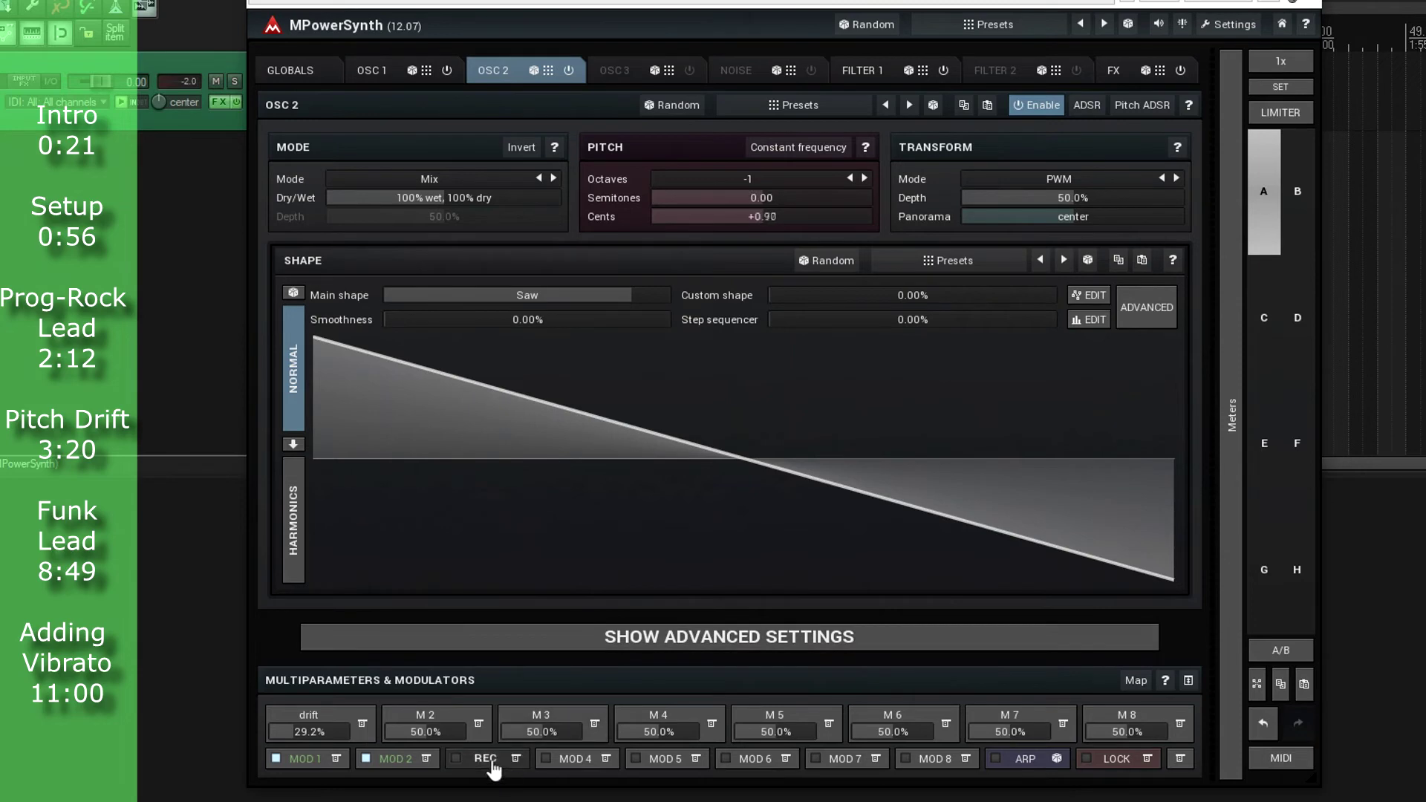
In Modulator 3, give Osc 1 semitones an Up and down range, value 0 and depth 8.0%, and make Osc 2 use the first parameter's range
click(471, 761)
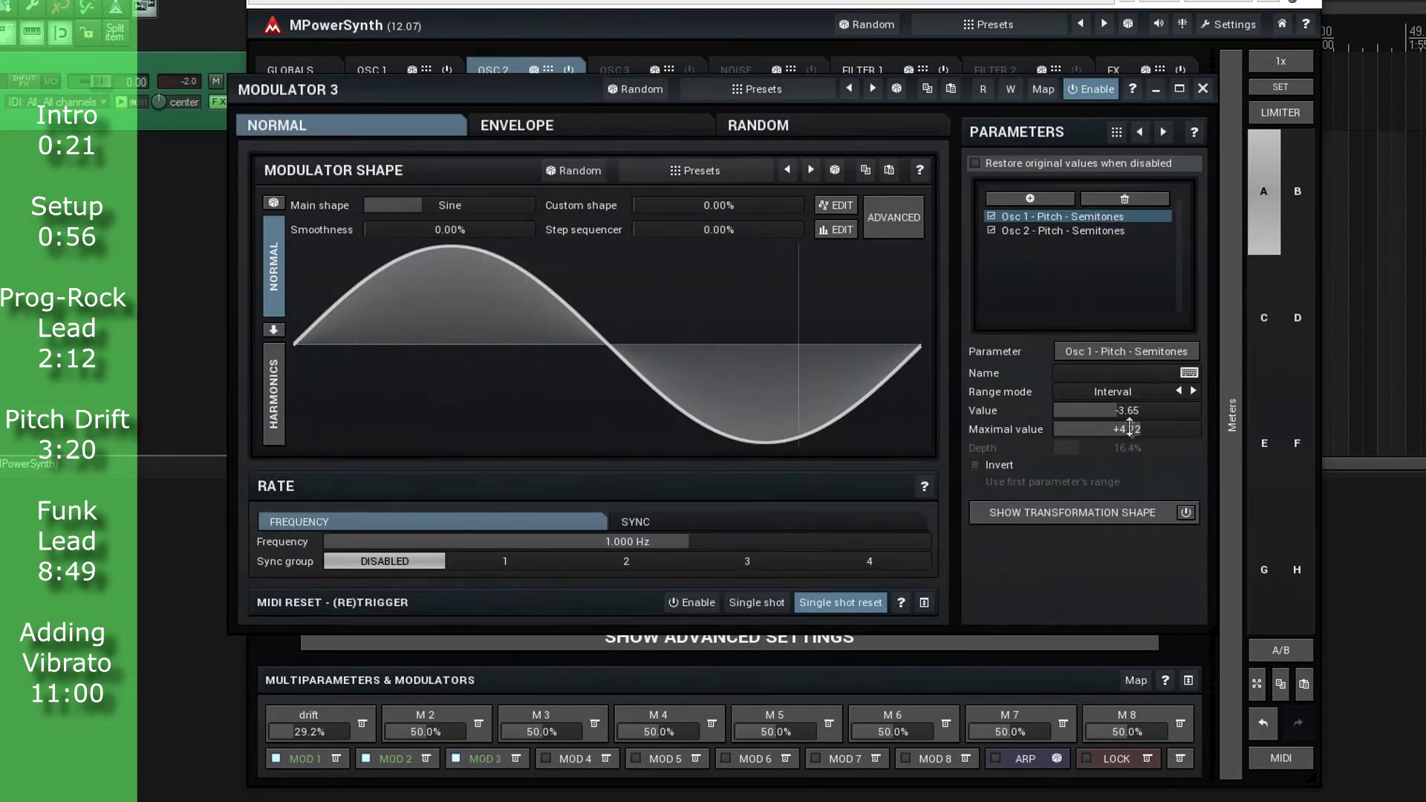
click(1123, 395)
click(1127, 406)
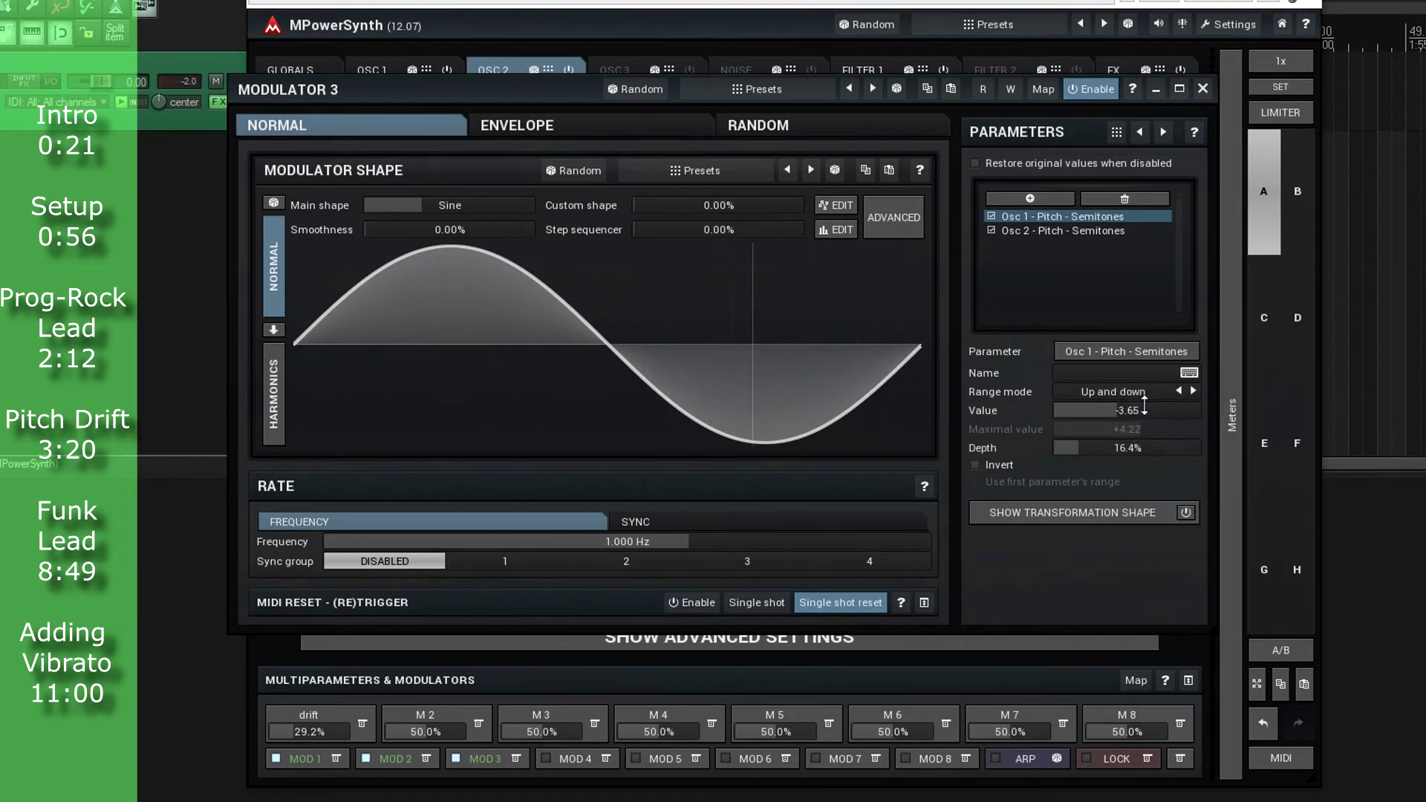
double_click(1126, 411)
click(1074, 602)
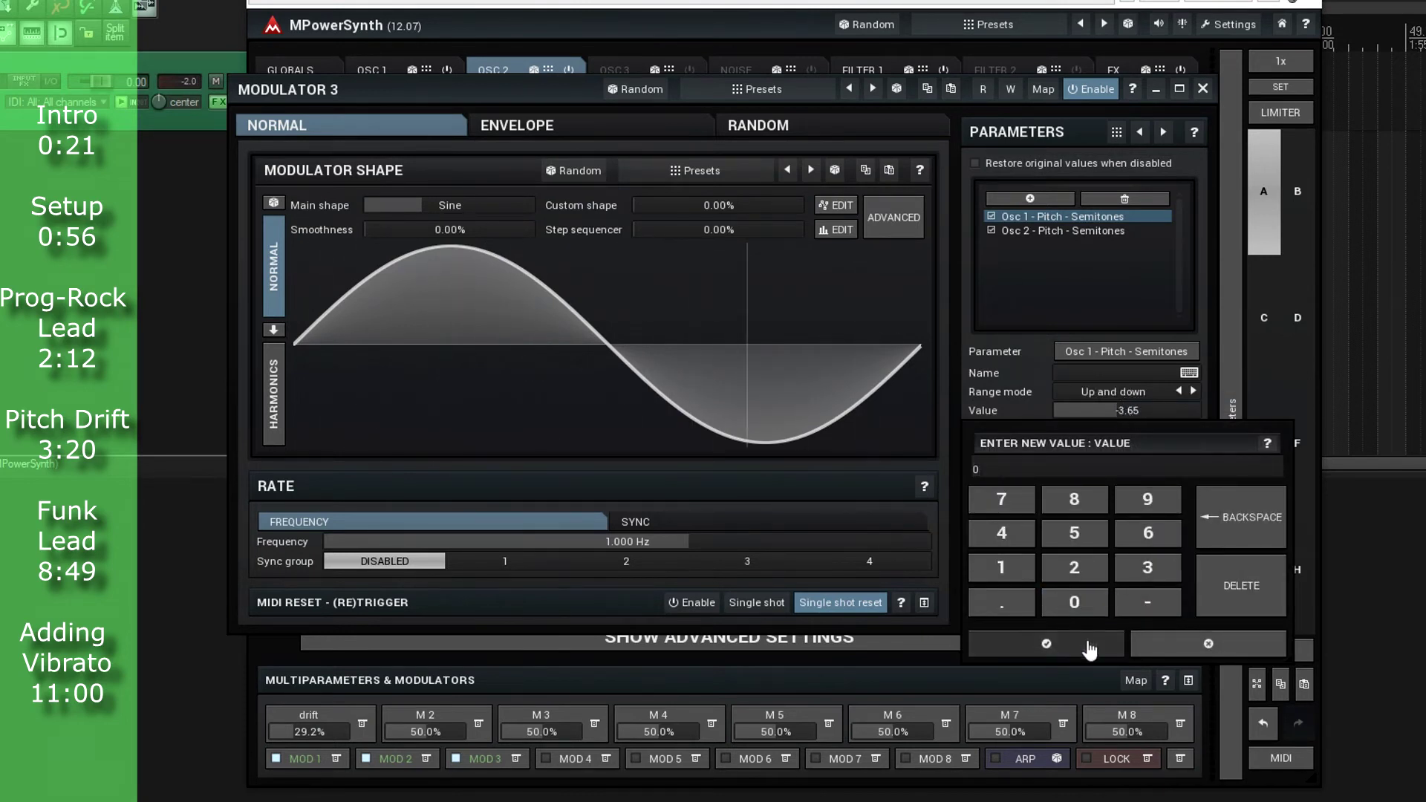
click(1046, 644)
drag(1101, 452, 1074, 443)
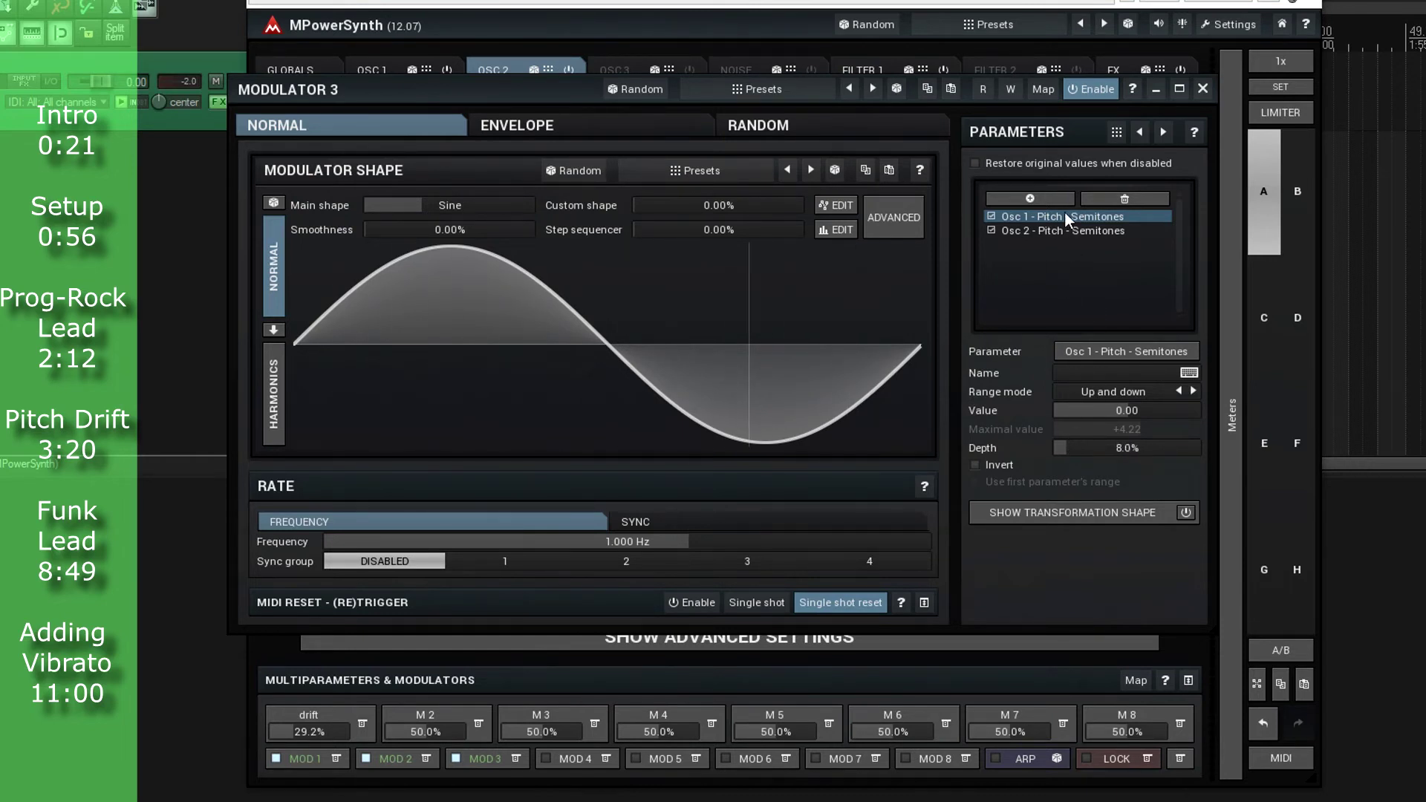
click(1058, 230)
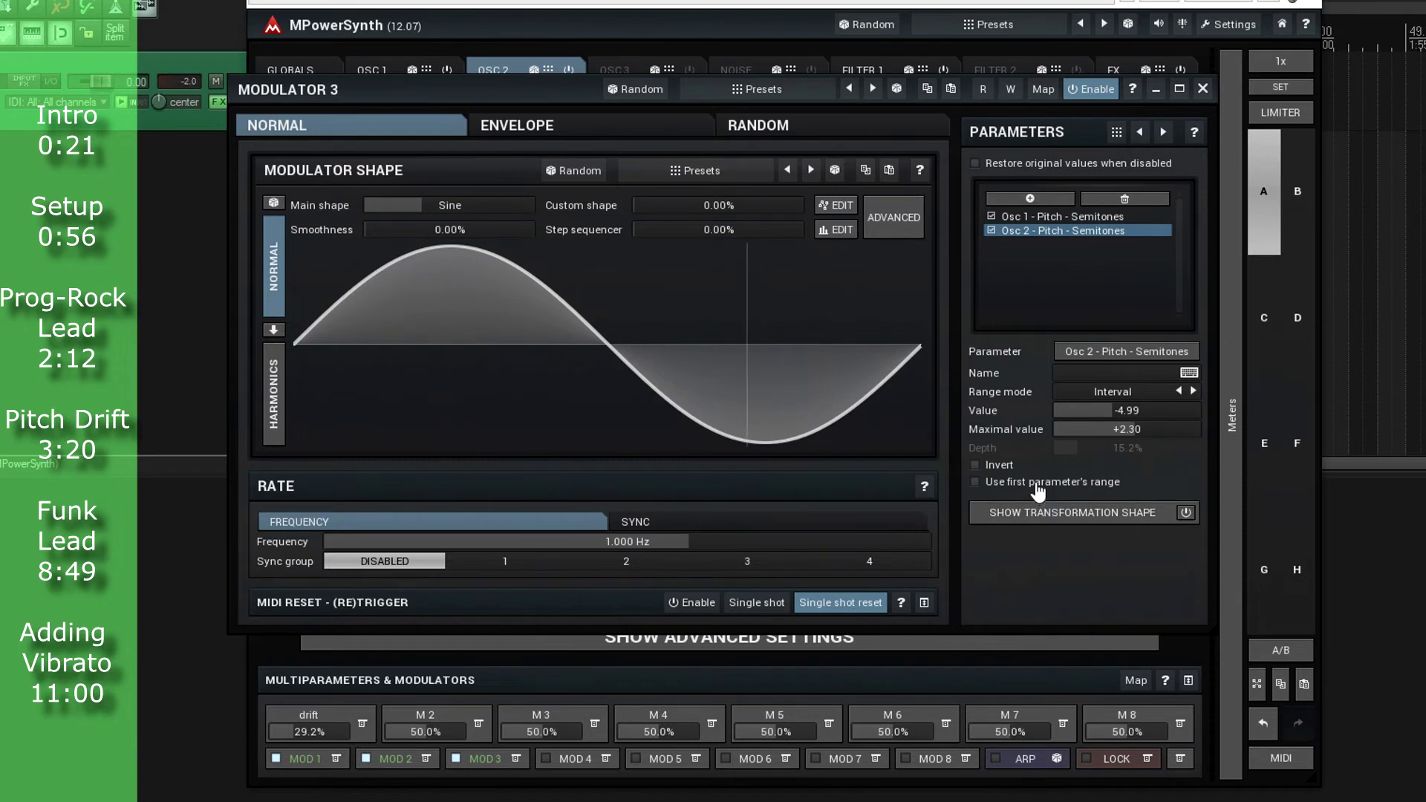
click(1028, 216)
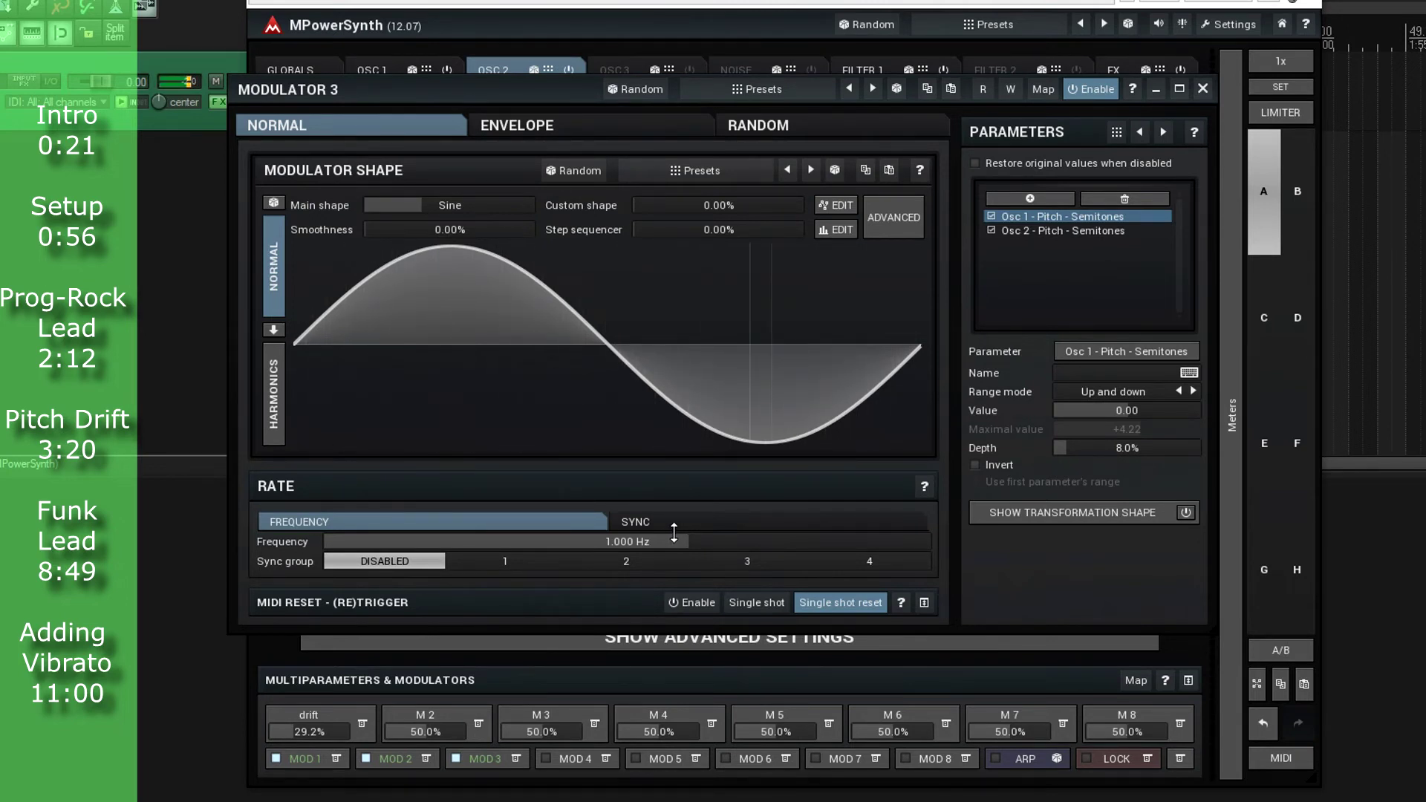
Set Modulator 3's frequency to 6.026 Hz and its Osc 1 semitones depth to 6.0%
drag(676, 537, 677, 487)
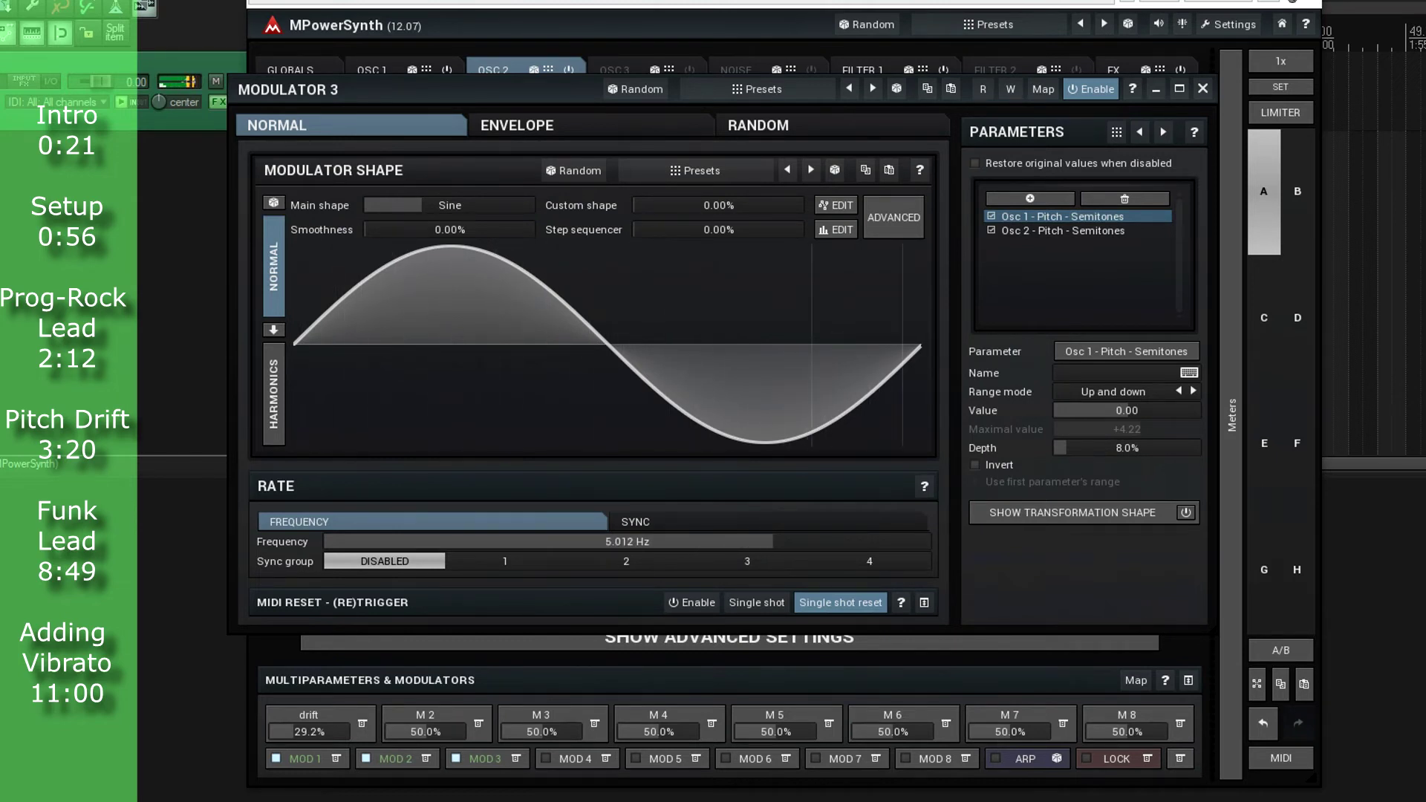
drag(1077, 451, 1077, 466)
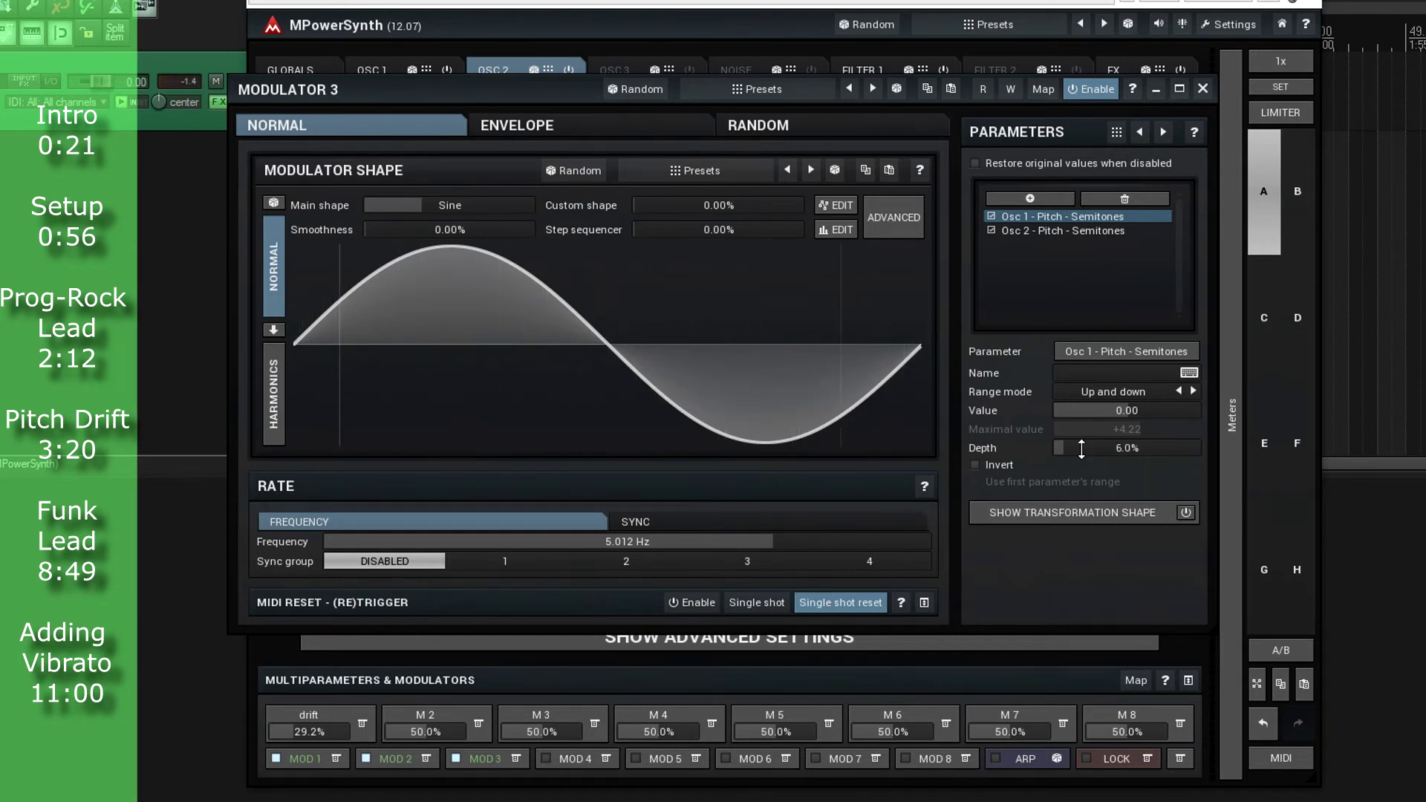
drag(837, 537, 837, 531)
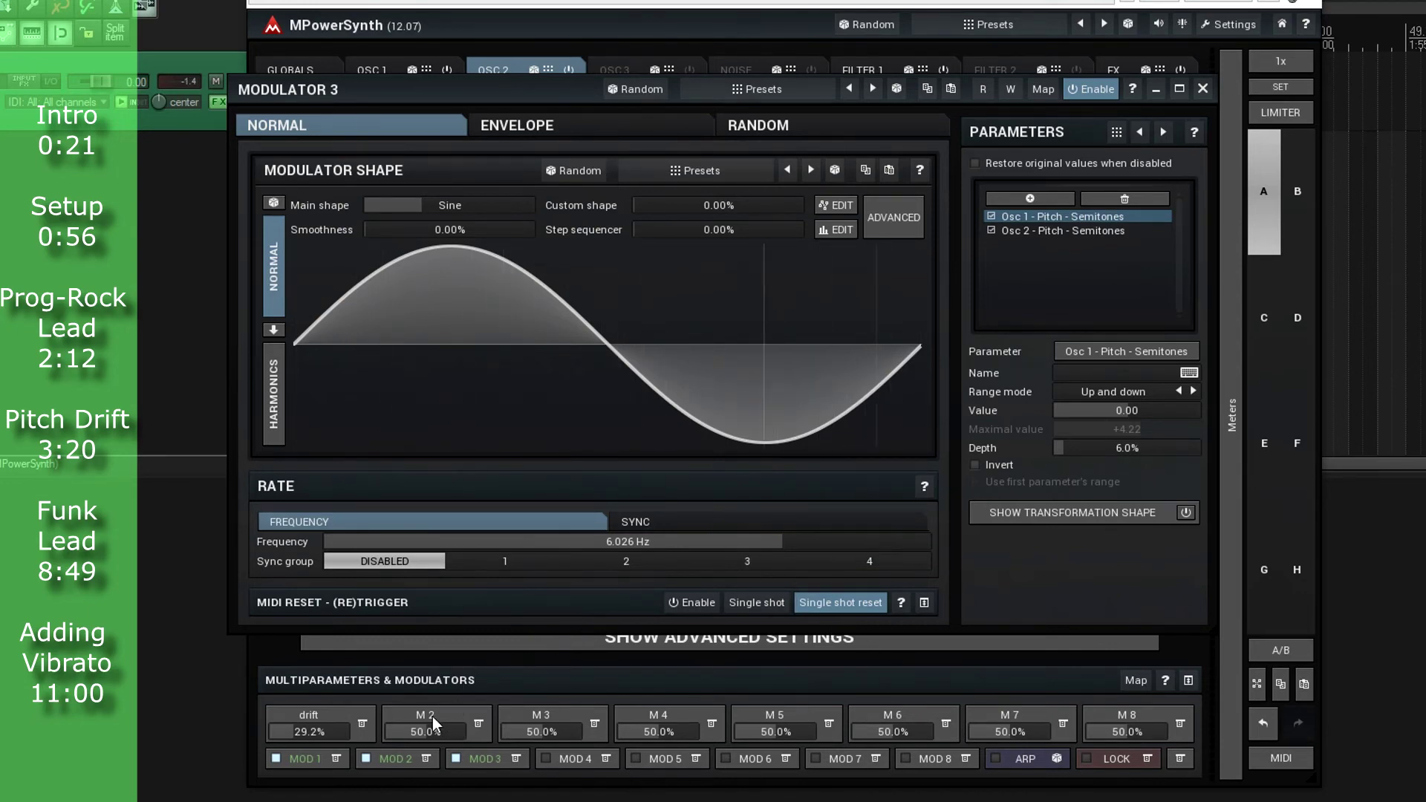
Use Clear & Learn on multiparameter 2 to capture Modulator 3's depth from 0 to 6.0% and frequency from 1.585 to 7.244 Hz
click(481, 724)
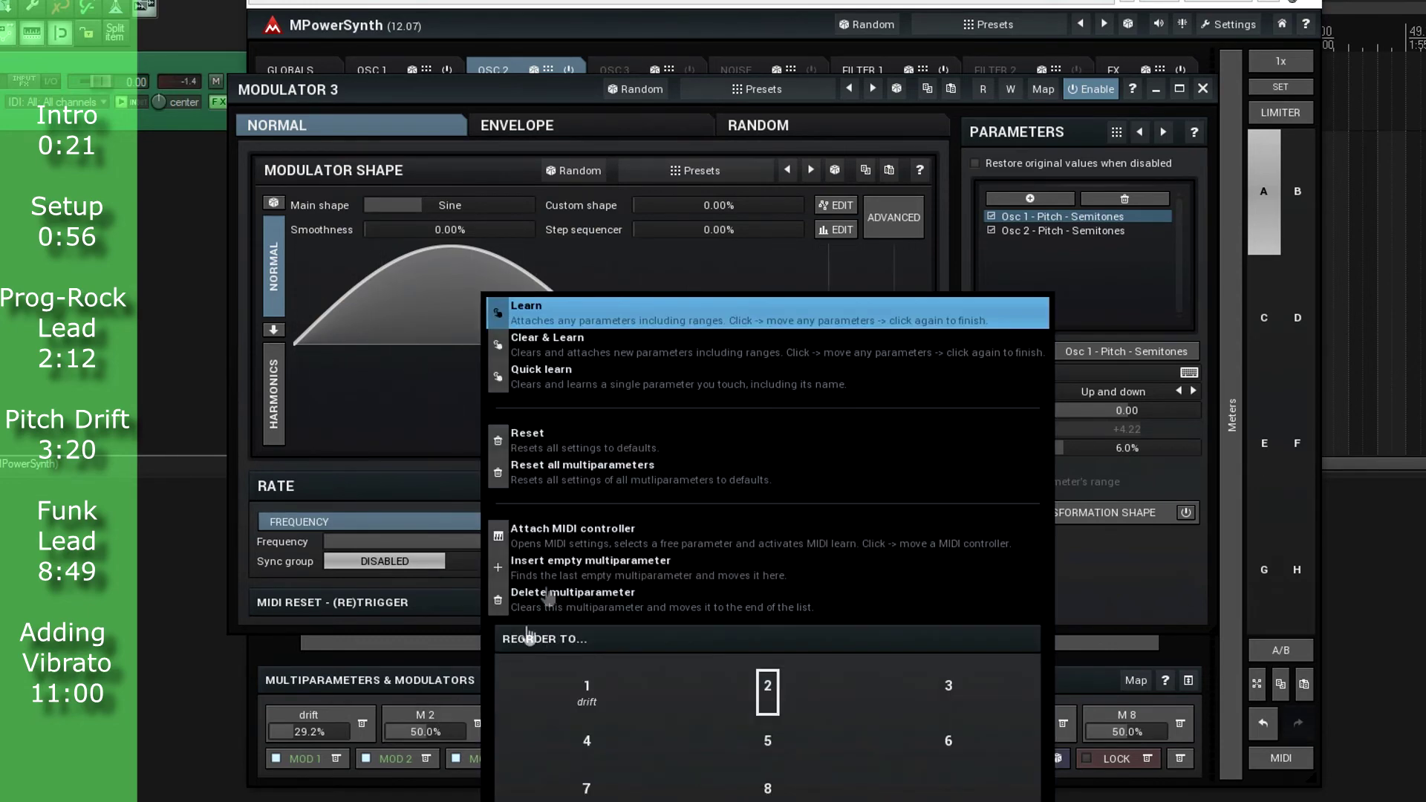
click(611, 352)
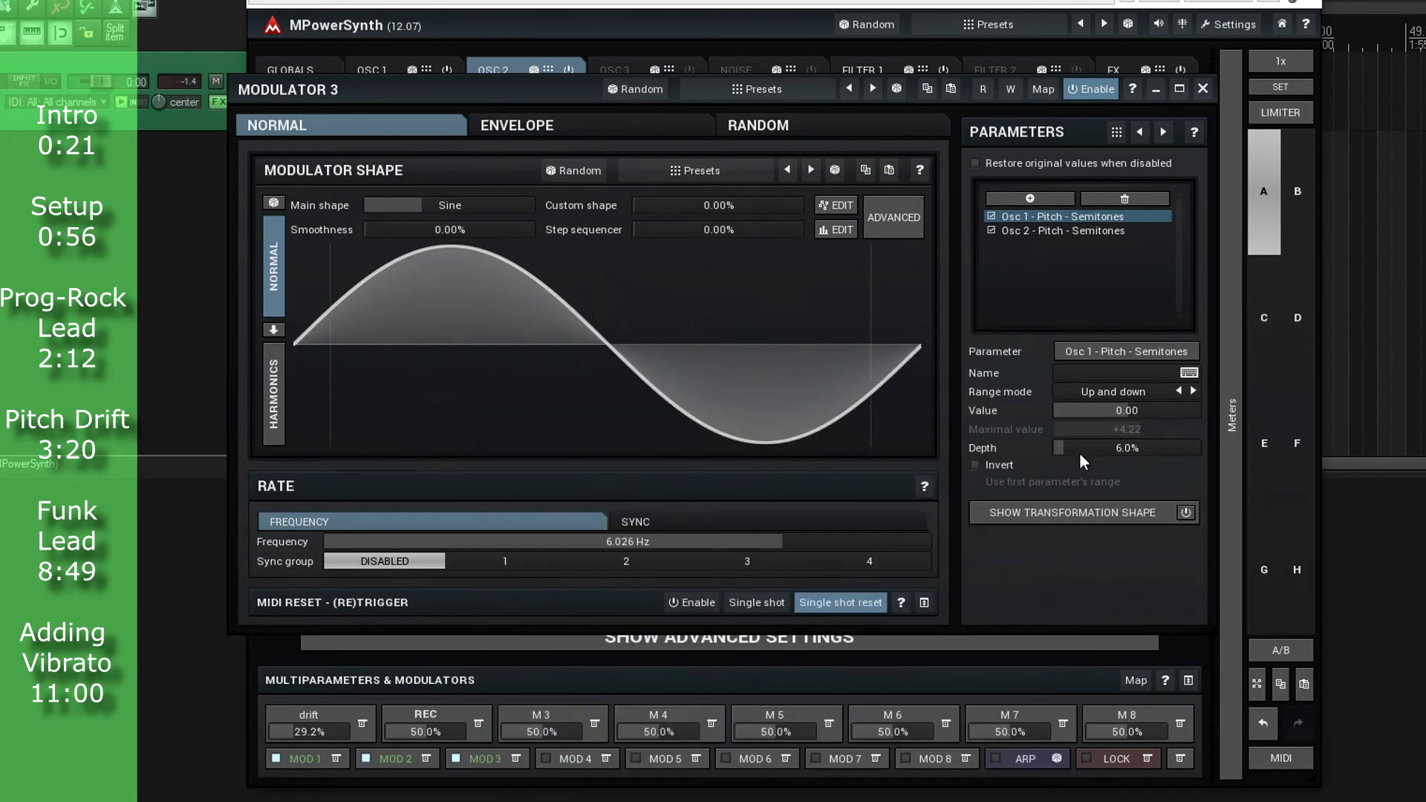
drag(1077, 449, 1065, 448)
drag(776, 540, 776, 566)
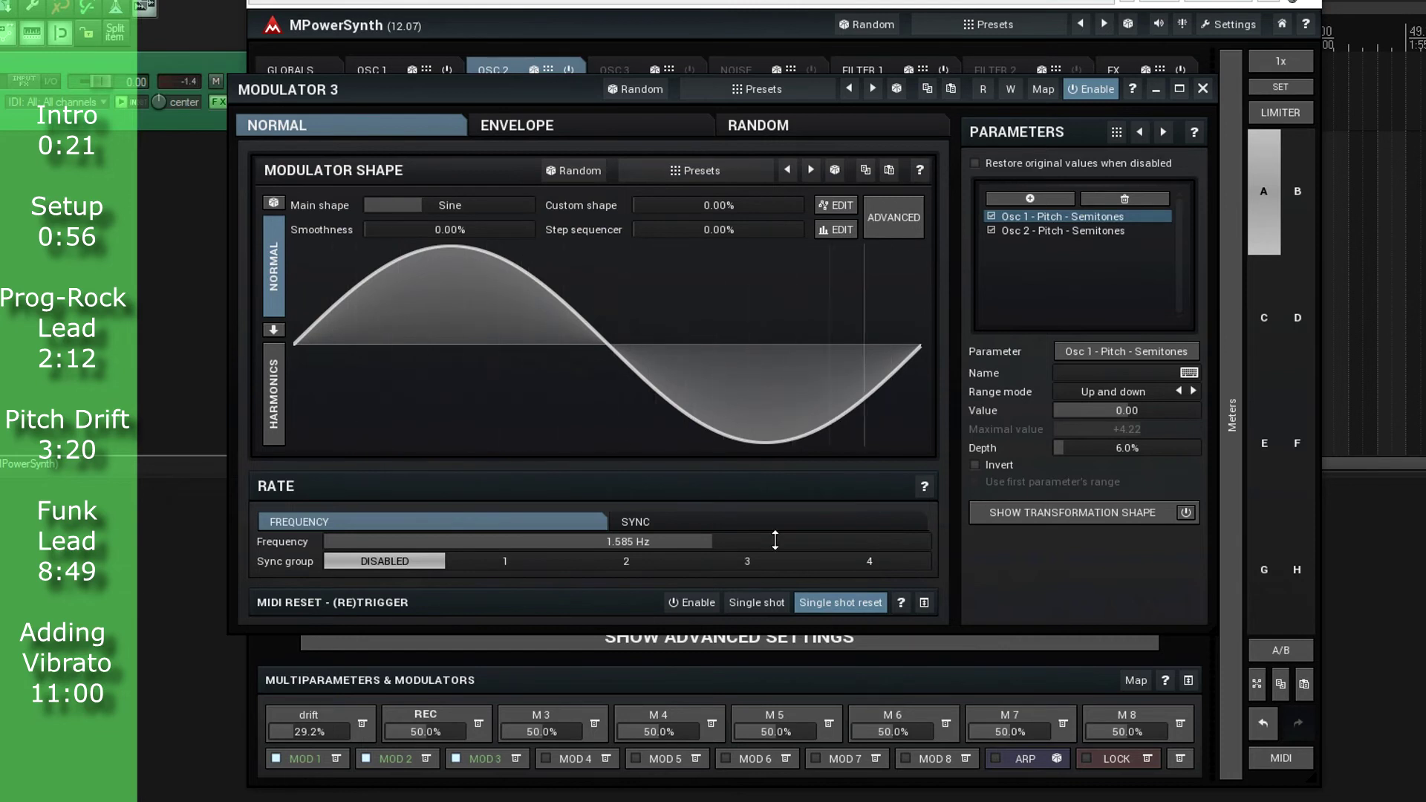
drag(776, 541, 775, 520)
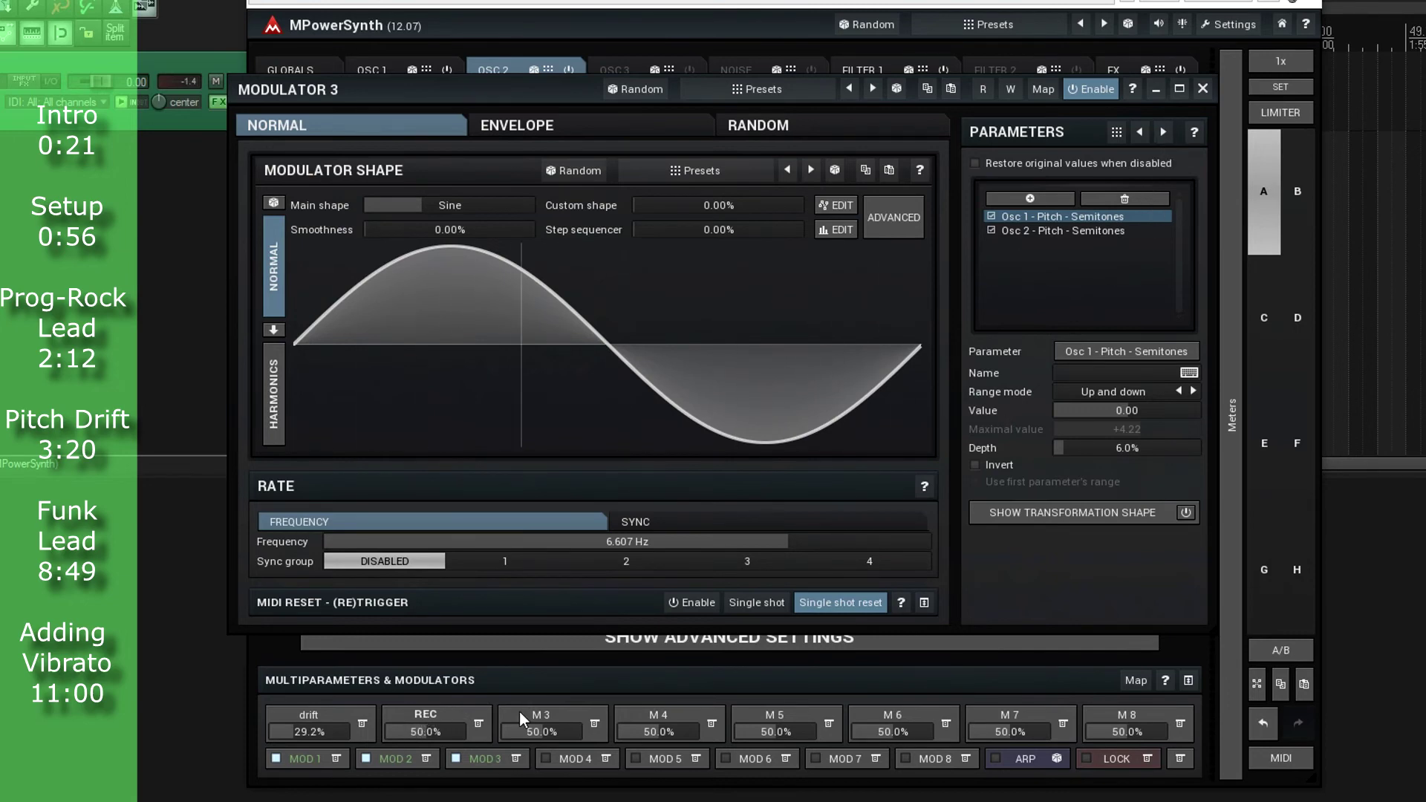
click(1203, 88)
Finish learning on multiparameter 2, name it "vibrato" and check the ranges of its attached depth and frequency parameters
click(426, 717)
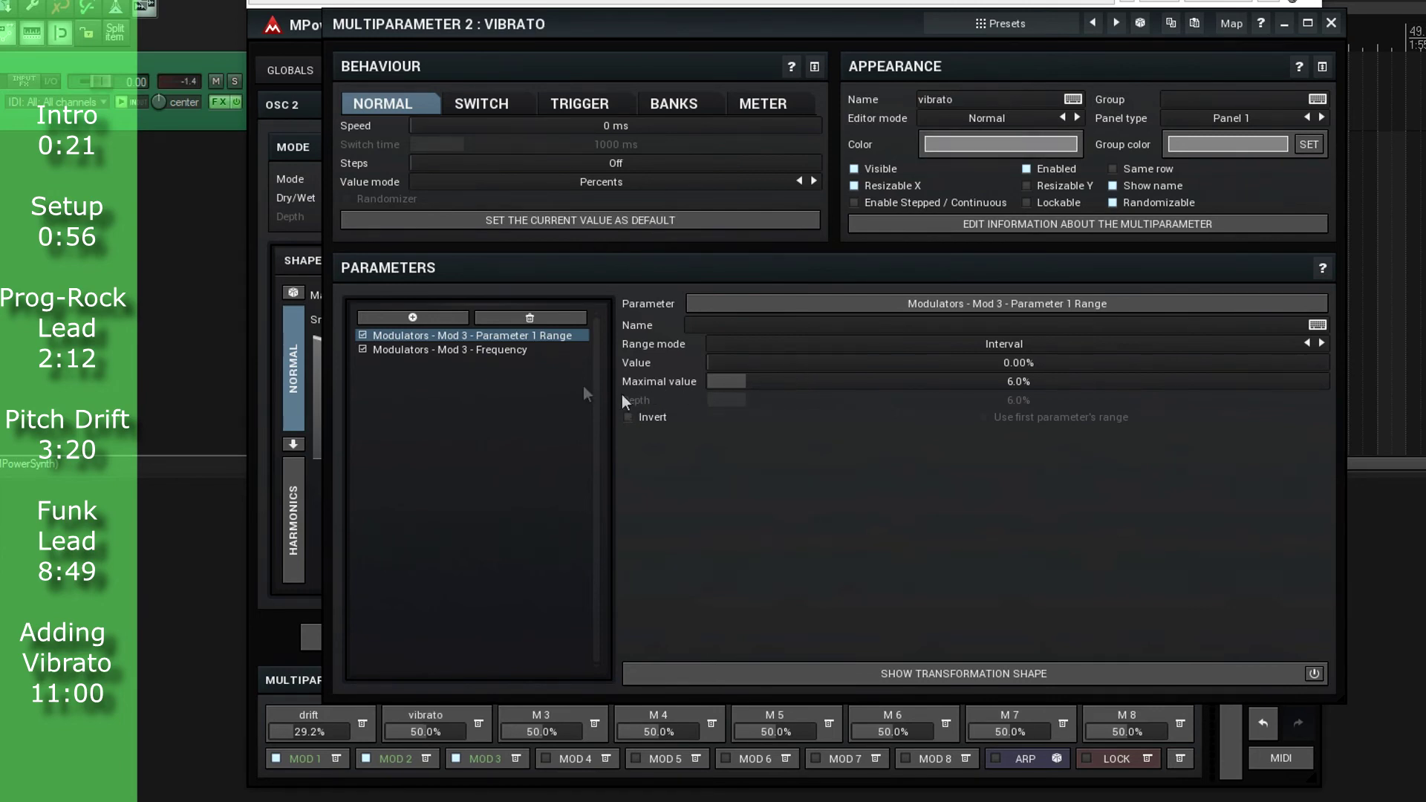
click(554, 350)
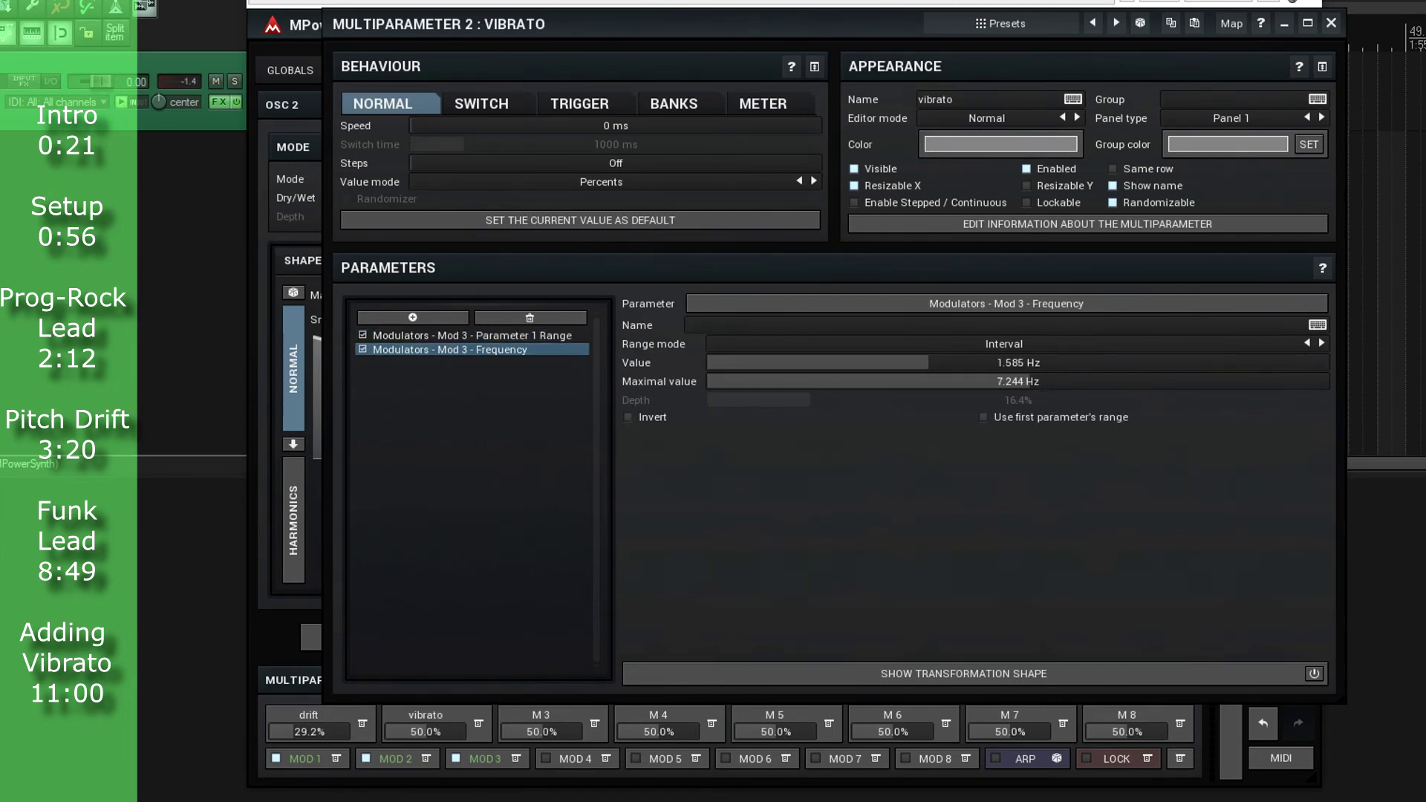
click(1331, 26)
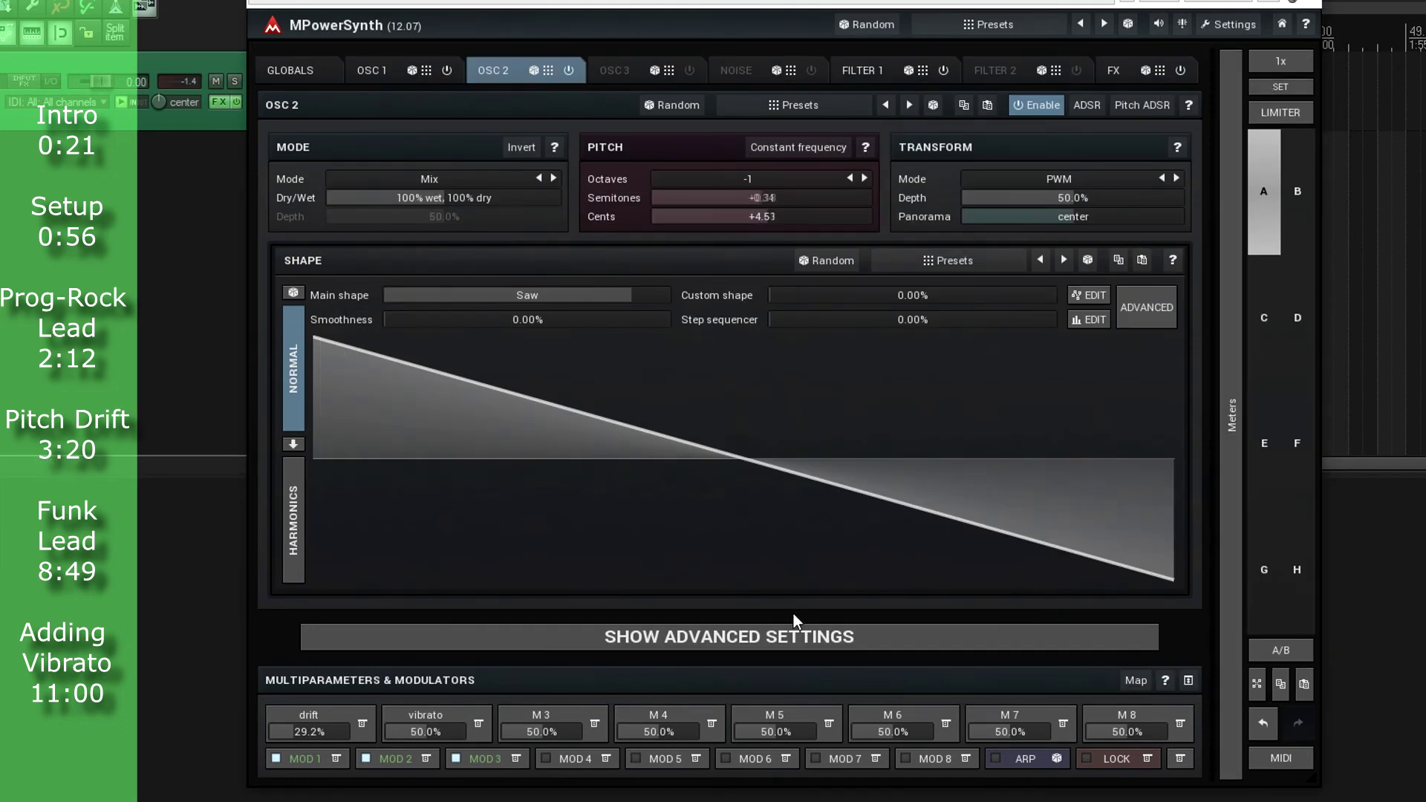
Lower the vibrato multiparameter to 0.00%
drag(437, 720, 440, 728)
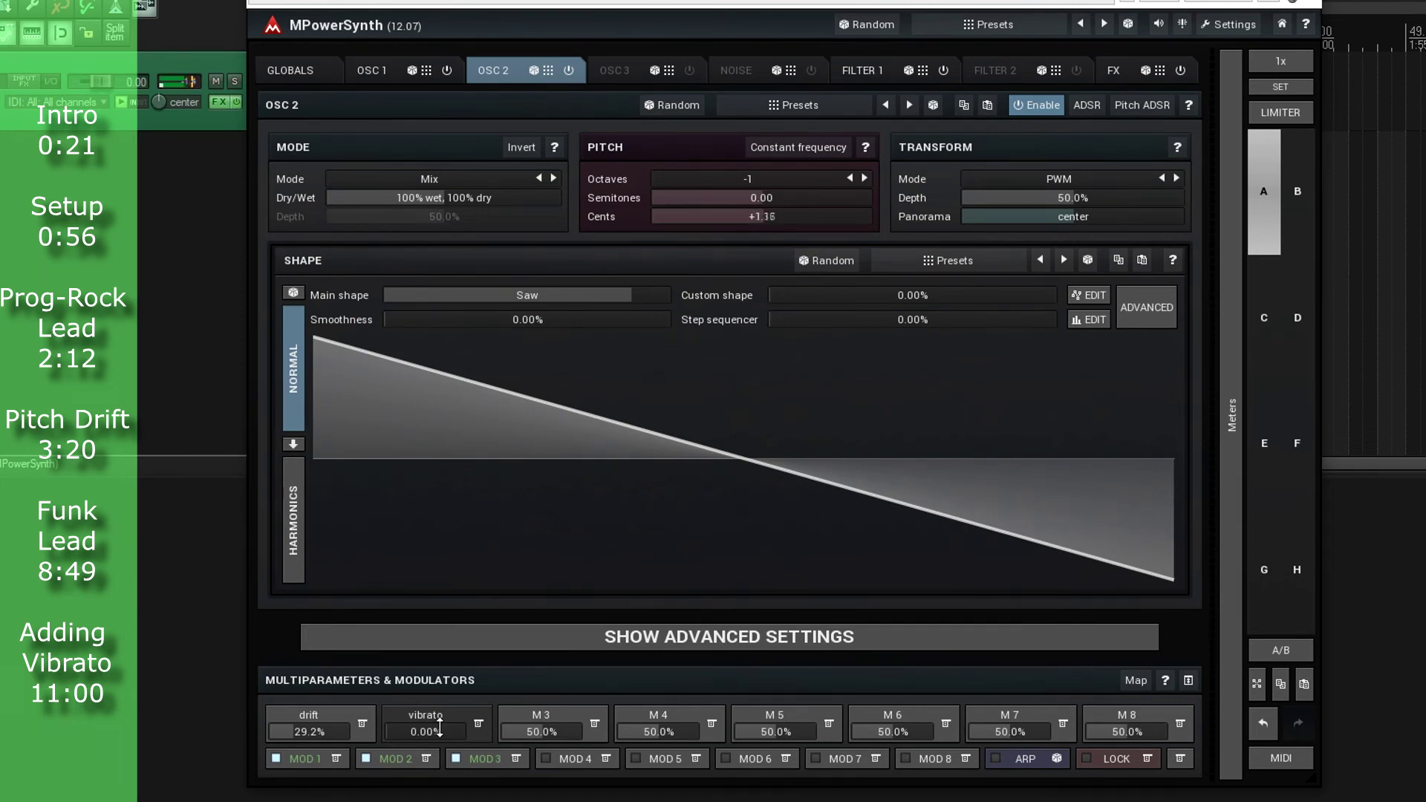
drag(425, 731, 422, 732)
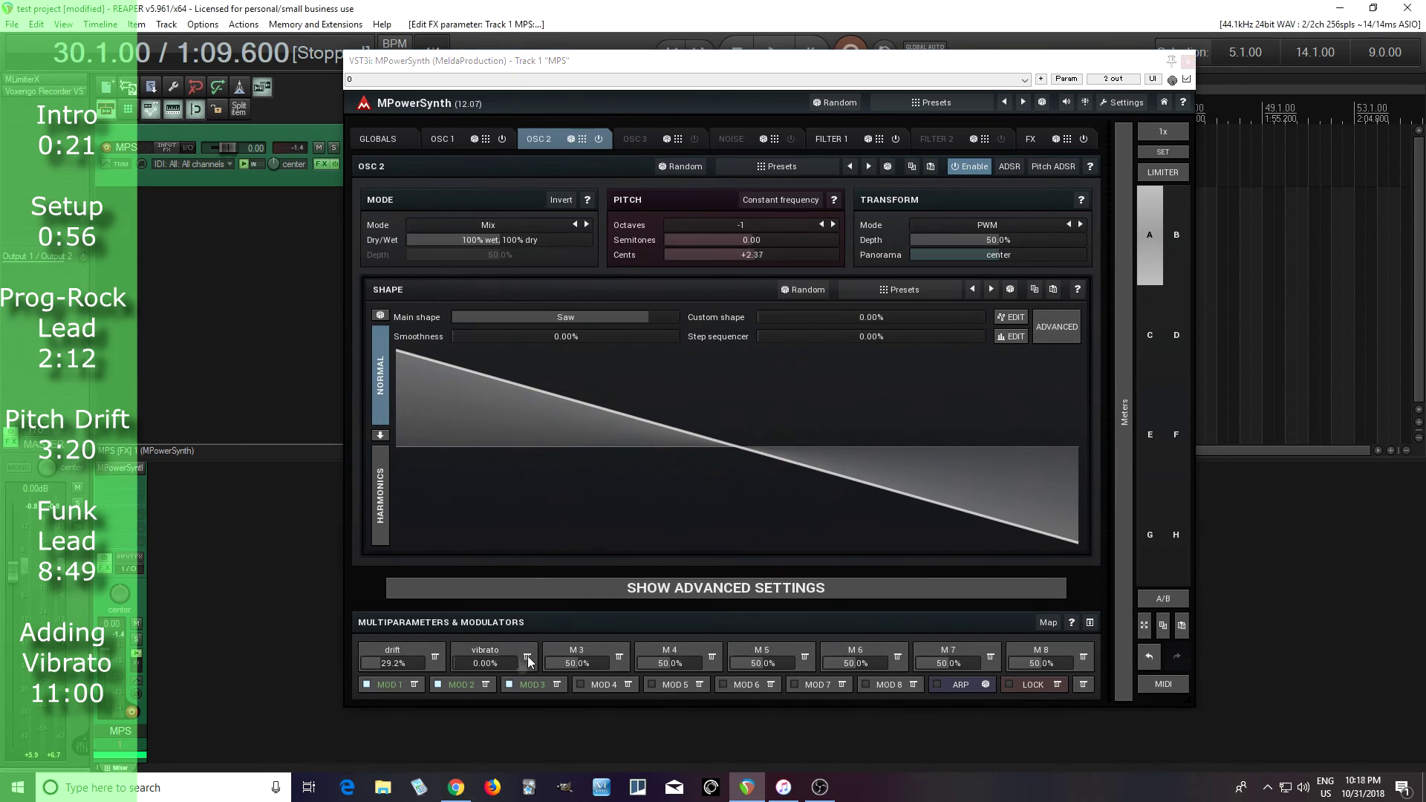
Attach a MIDI controller to the vibrato multiparameter, using Global 001 Modulation wheel
click(527, 658)
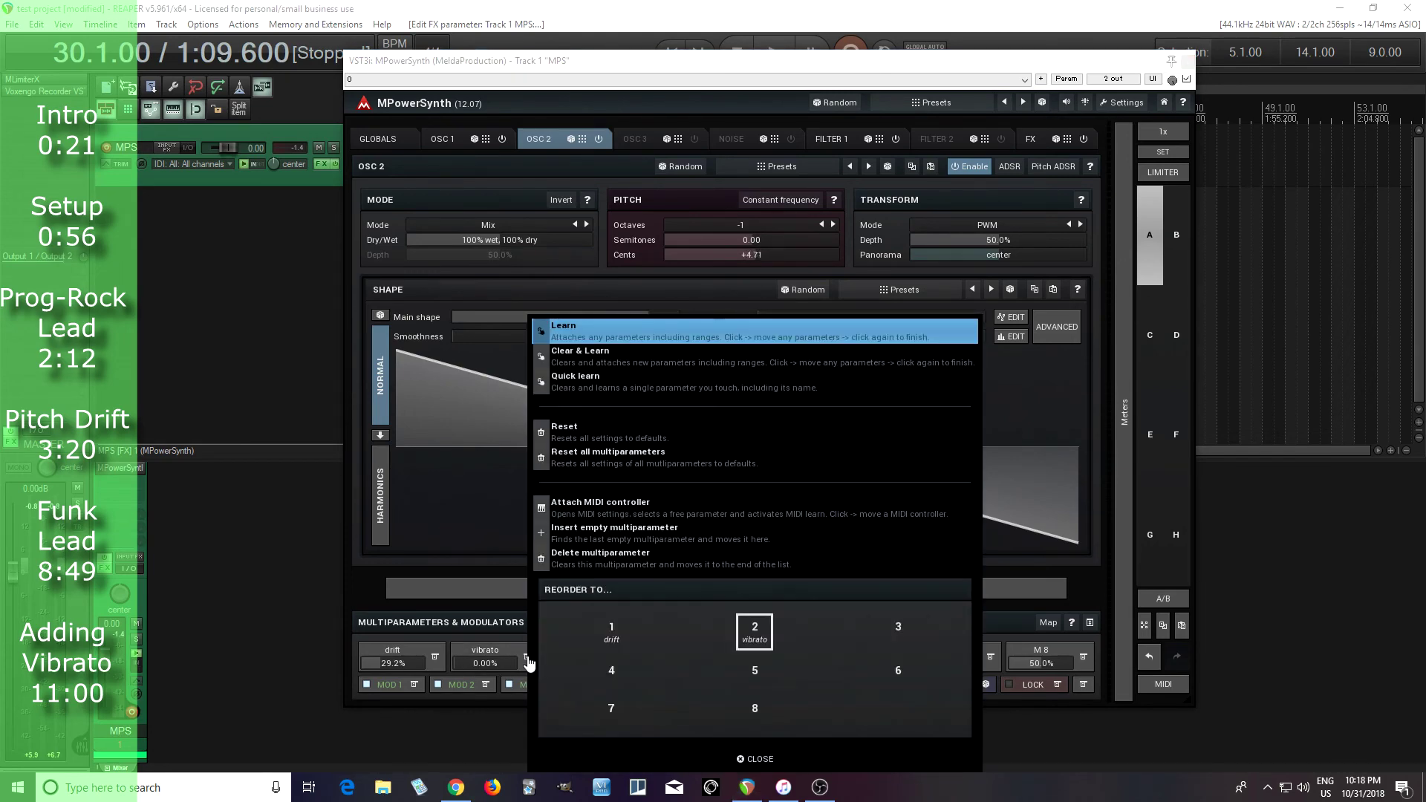
click(589, 511)
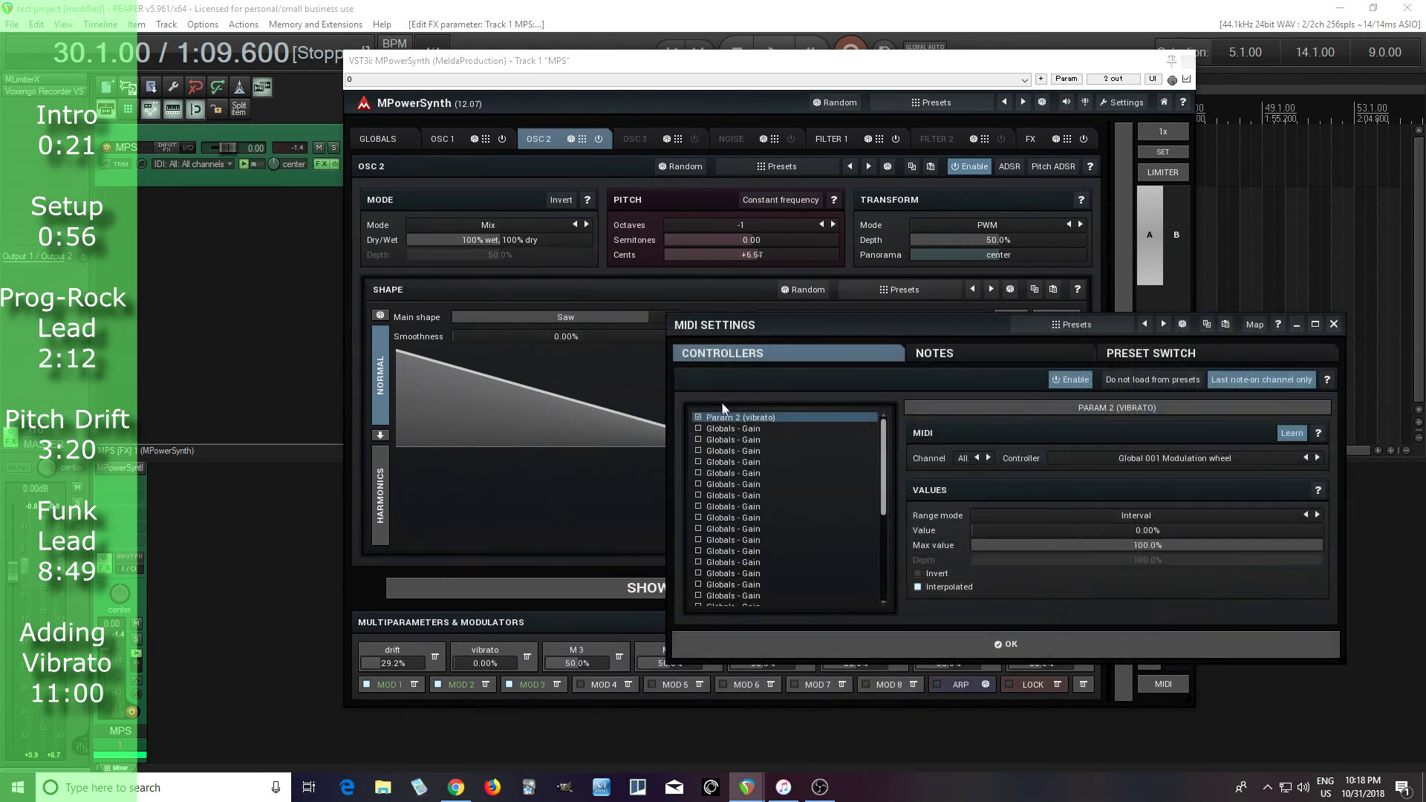
click(1182, 461)
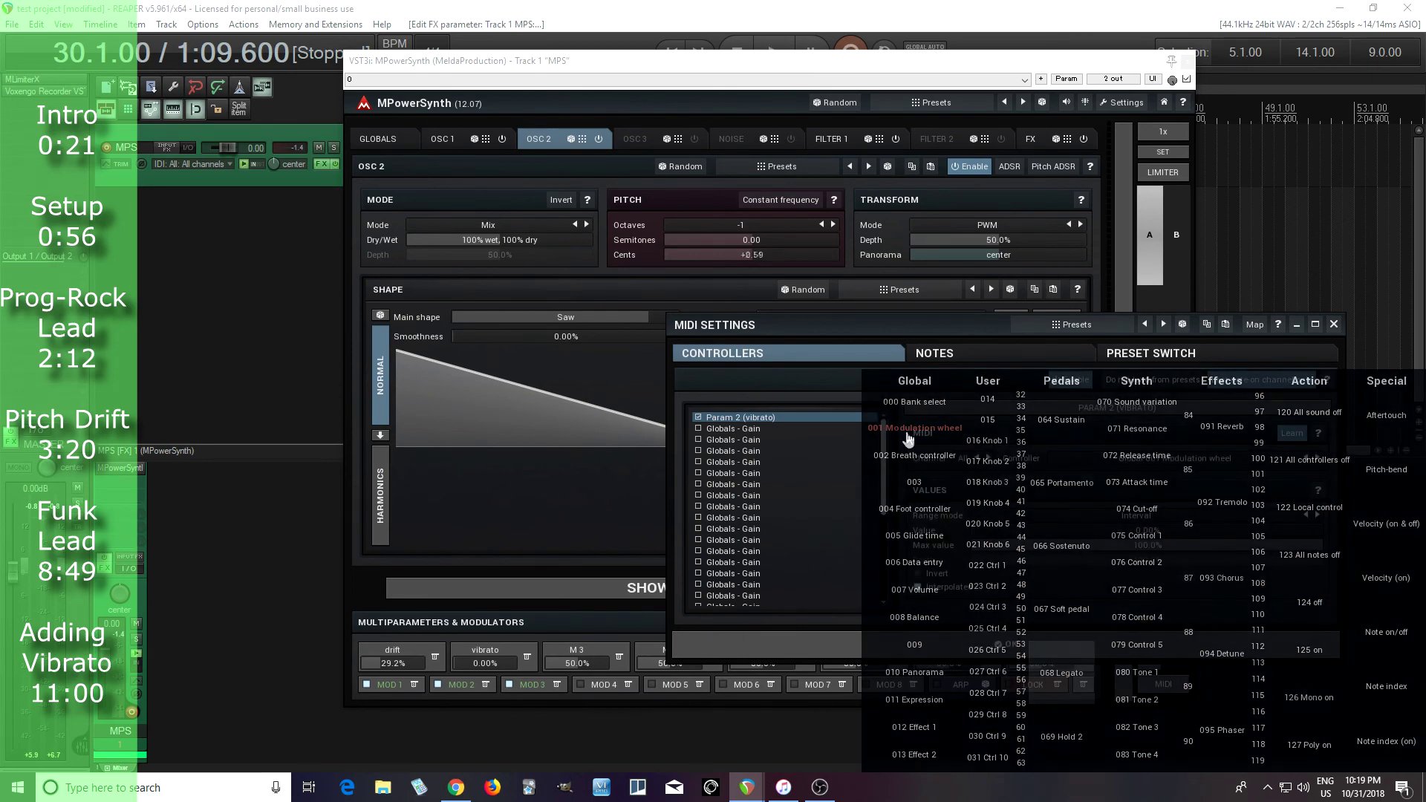
click(907, 429)
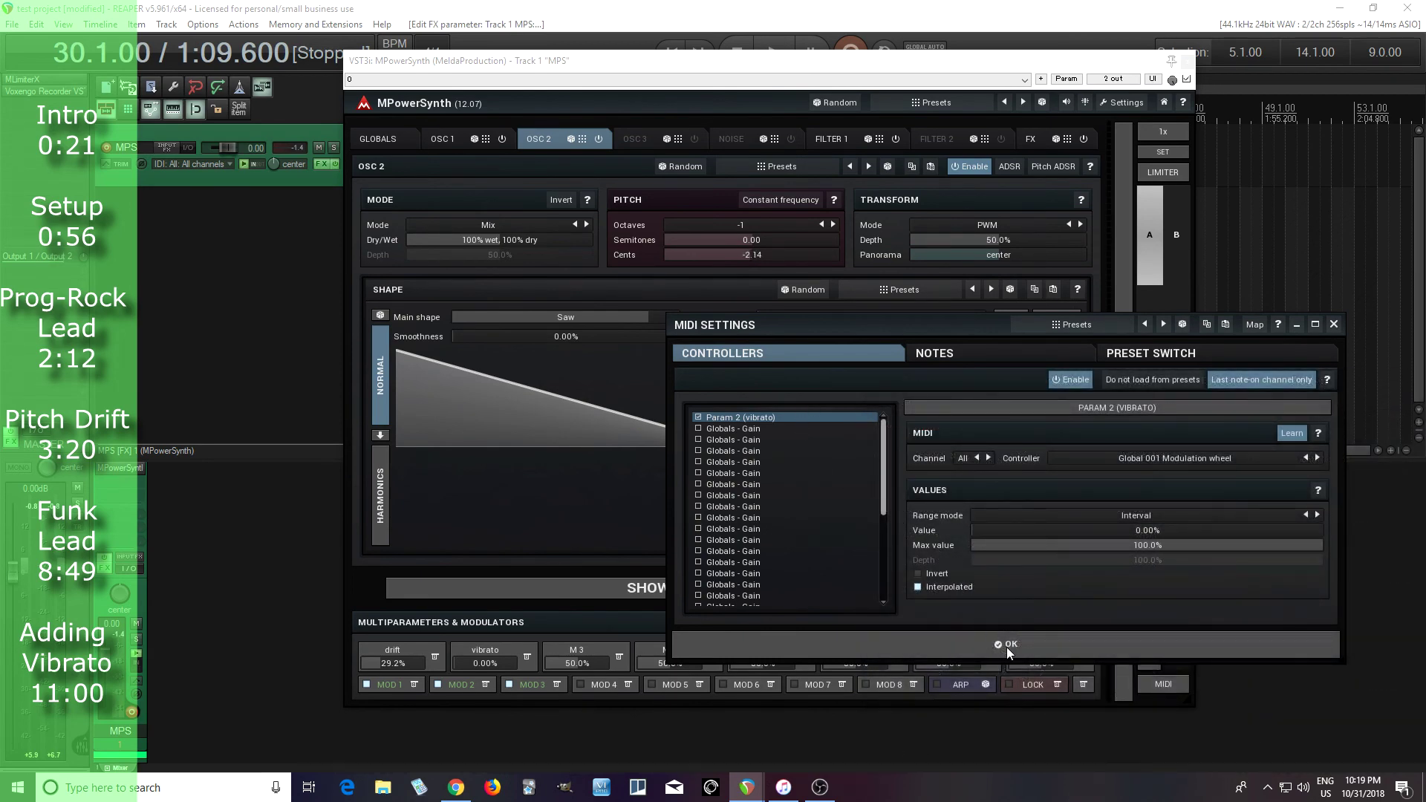
click(970, 636)
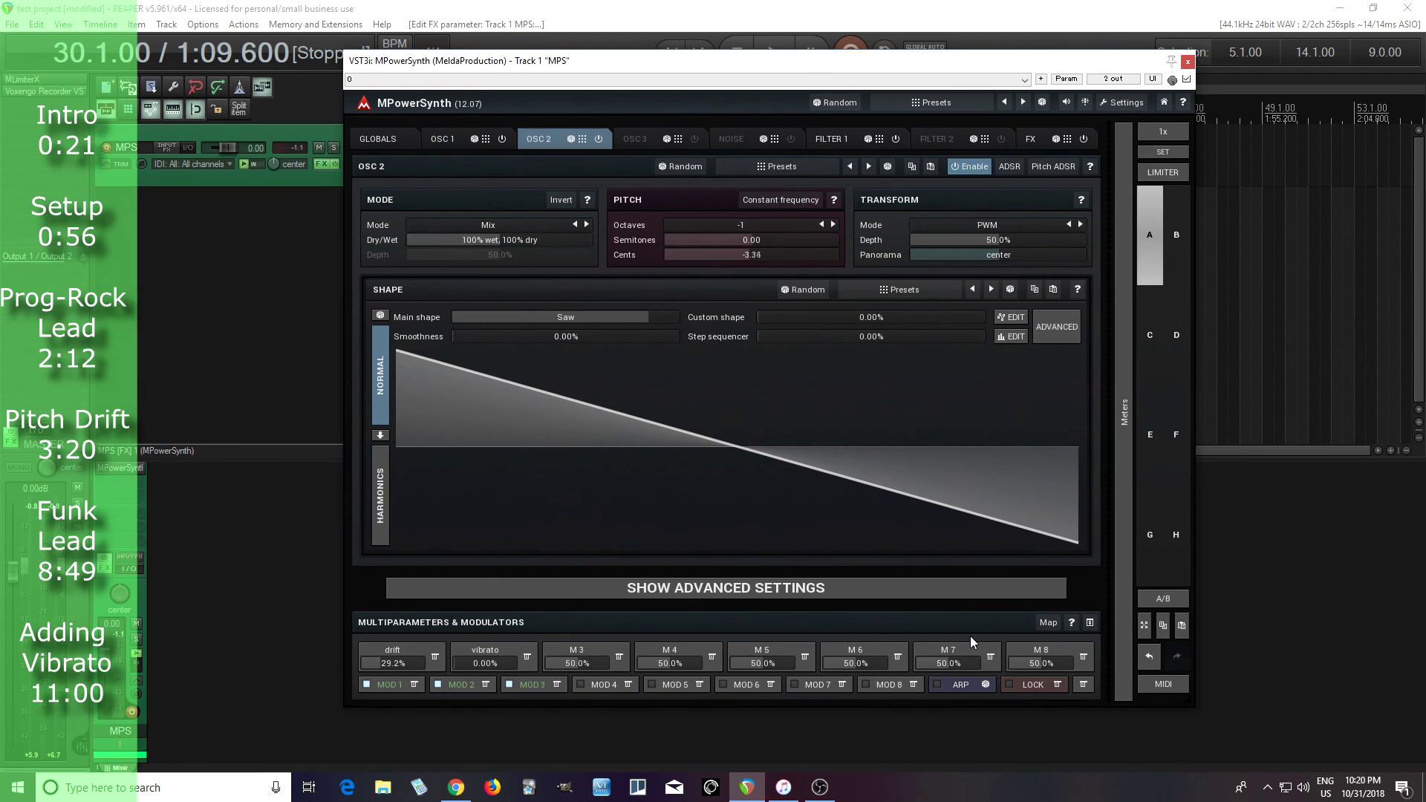
Audition the drift multiparameter at 53.6% and about 30.8%, and leave it at 0.00%
drag(383, 663, 403, 650)
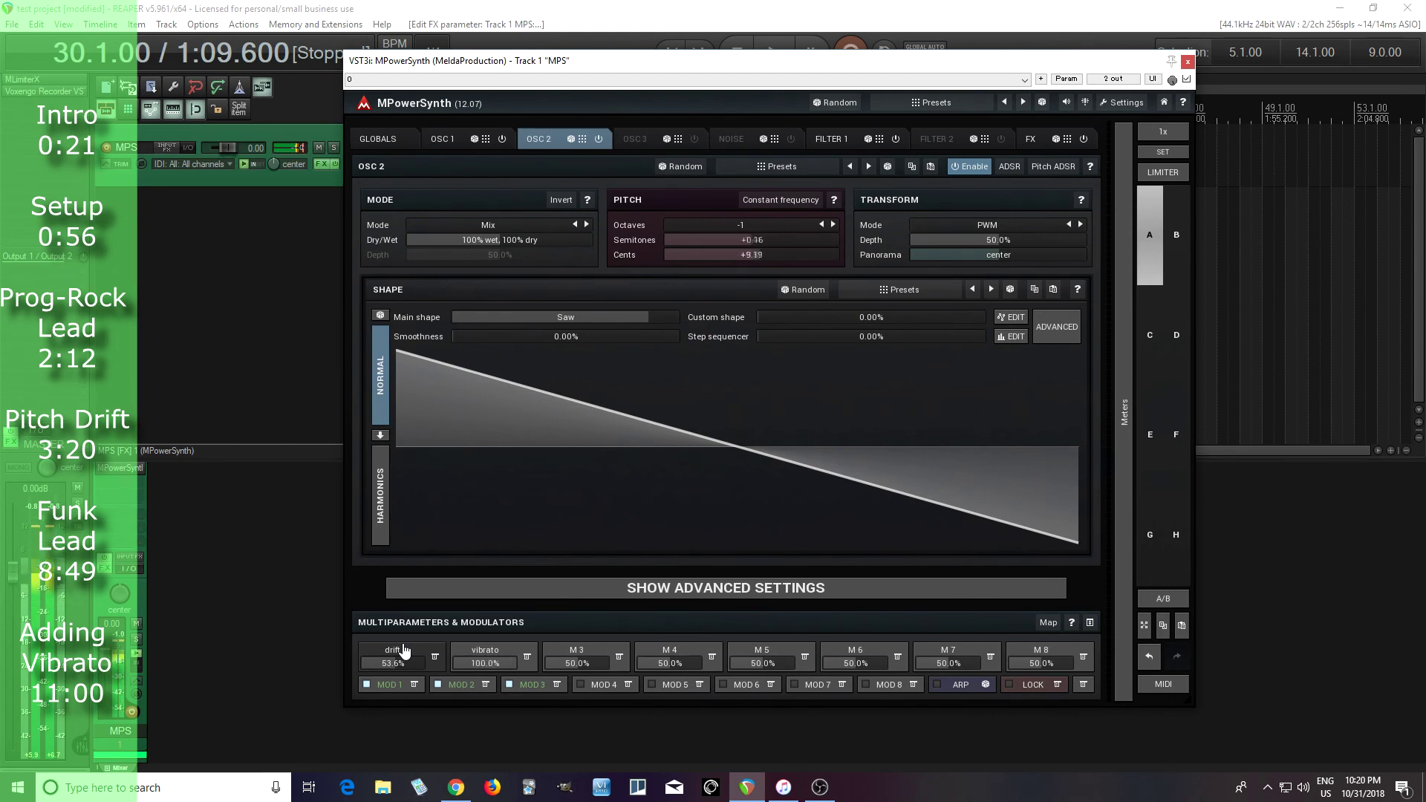
drag(405, 651, 404, 680)
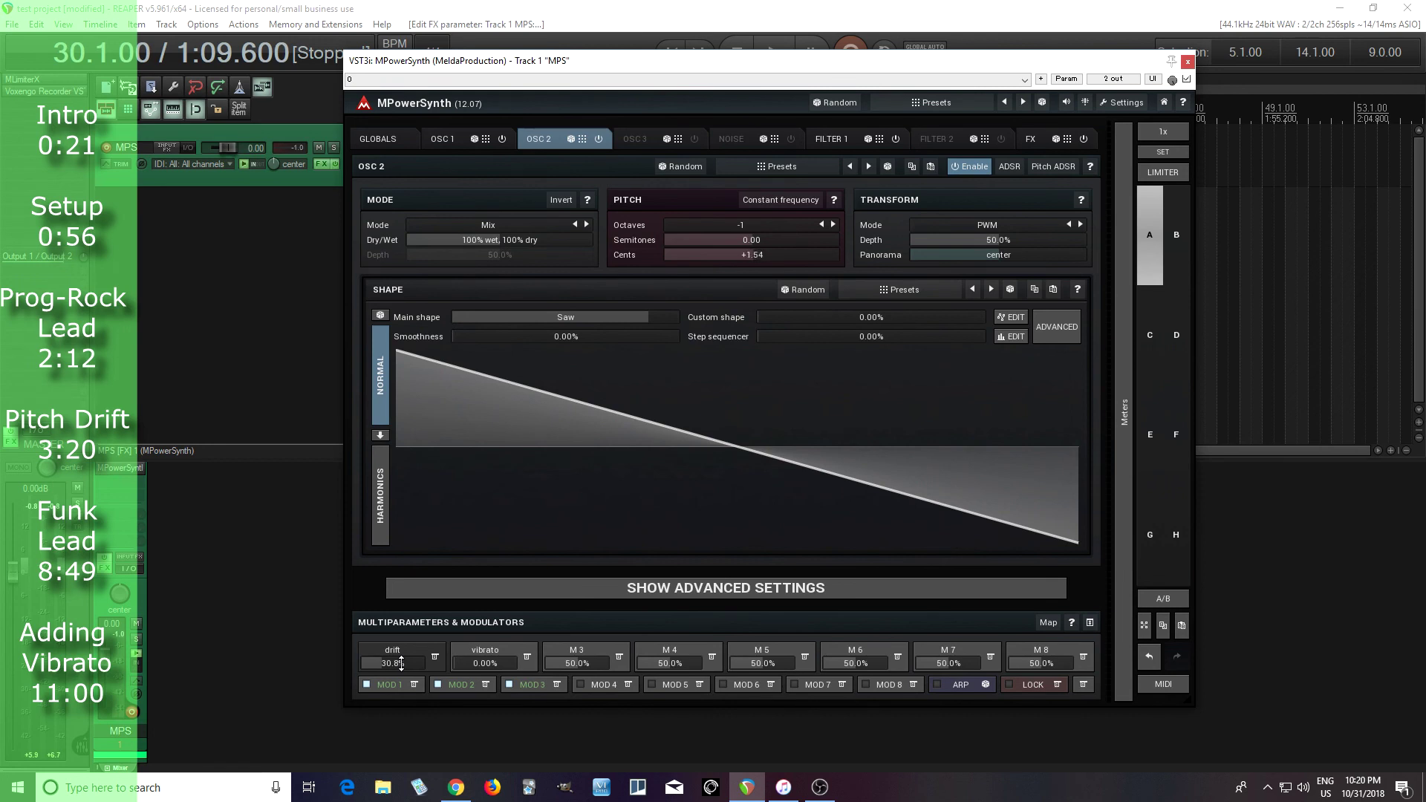
drag(405, 664, 405, 667)
double_click(402, 663)
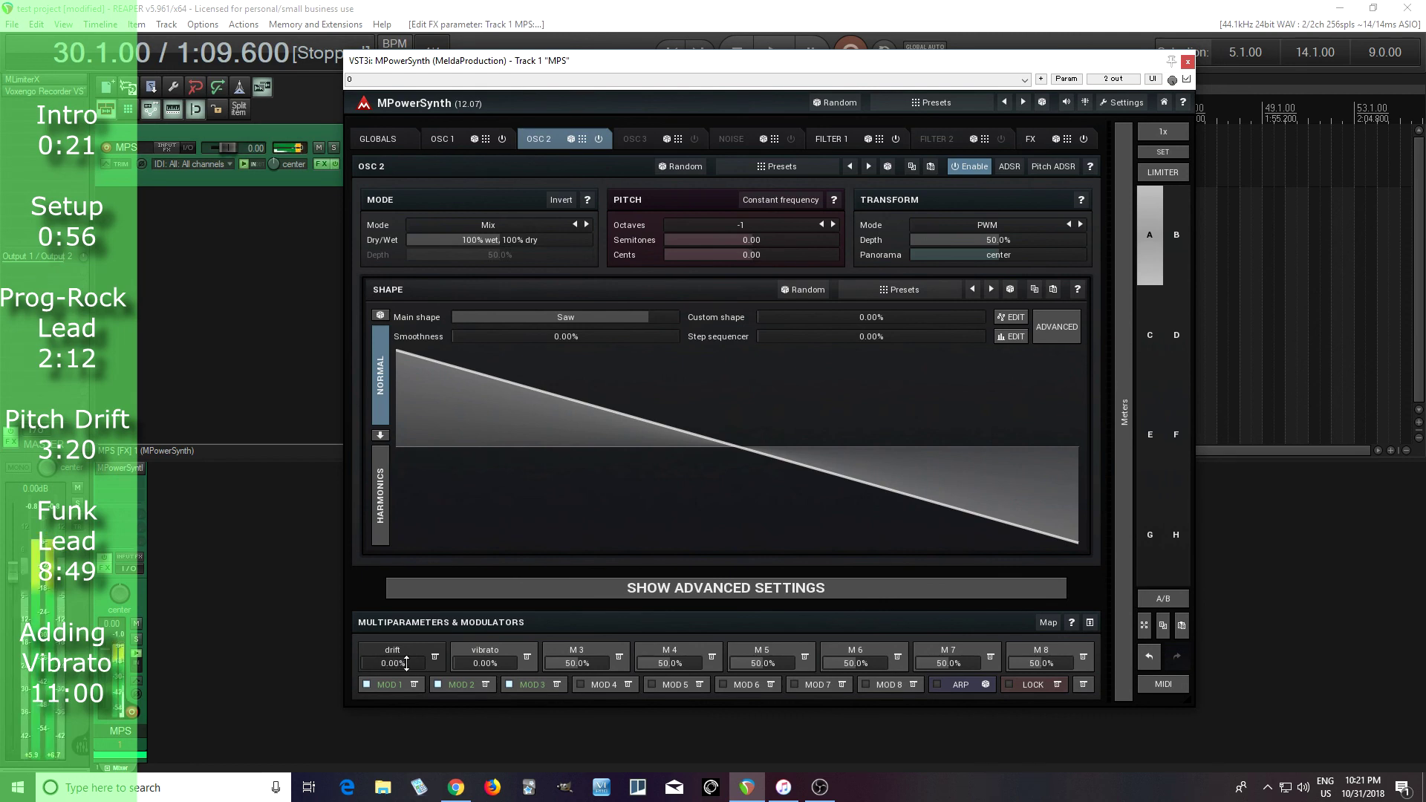